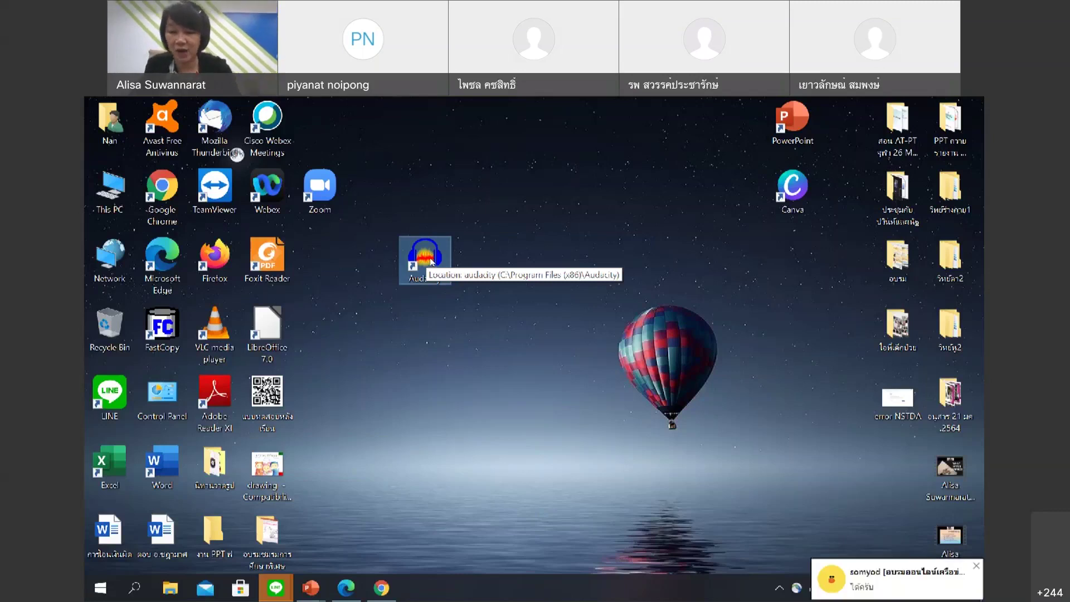
pyautogui.click(99, 589)
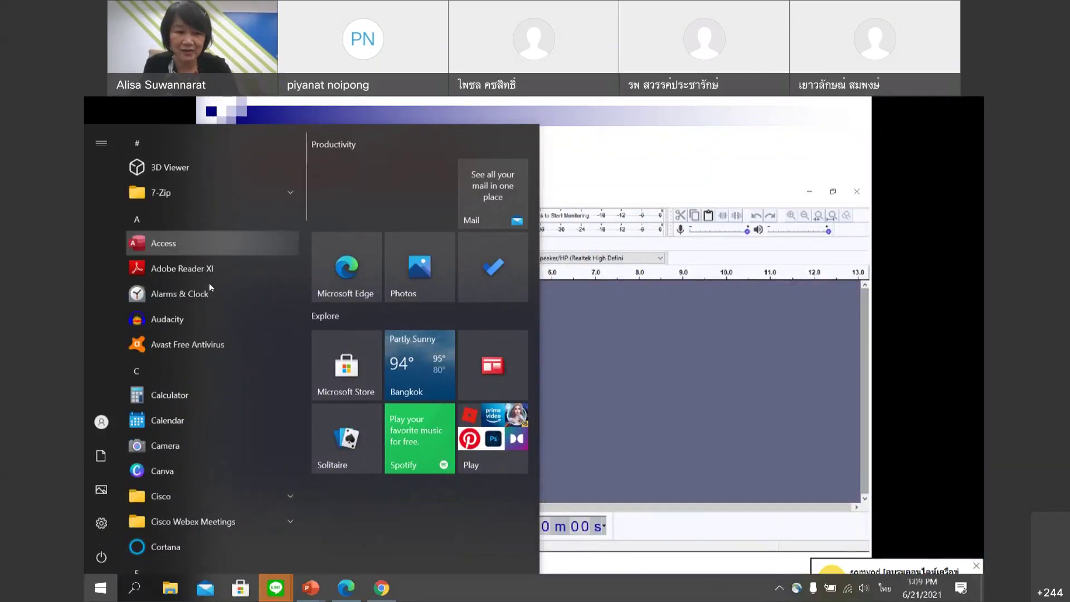
pyautogui.click(135, 587)
pyautogui.write('w')
pyautogui.press('BackSpace')
pyautogui.press('`')
pyautogui.write('ad')
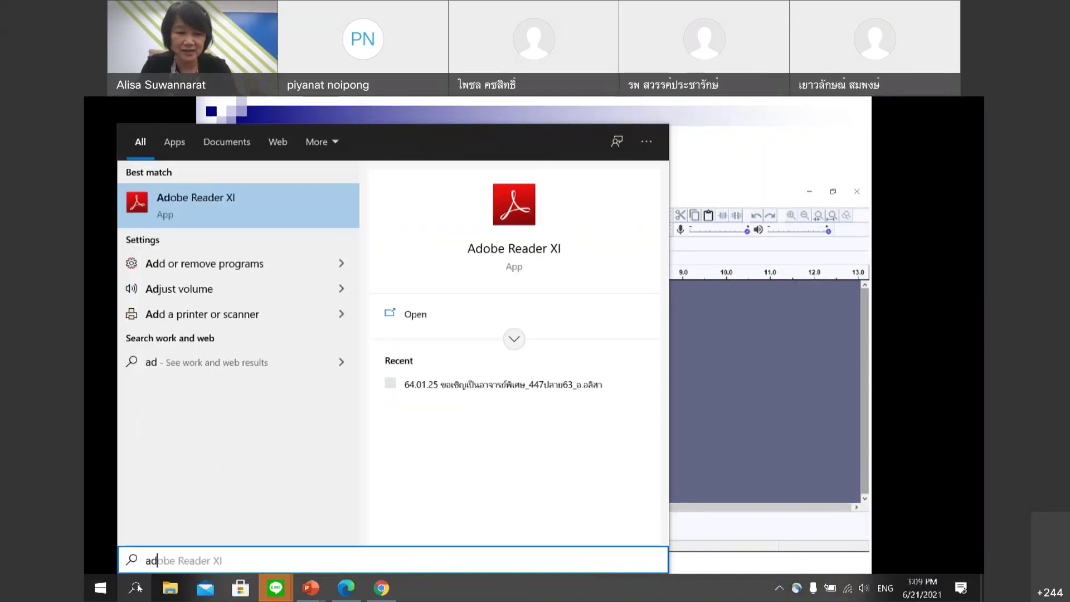
pyautogui.write('a')
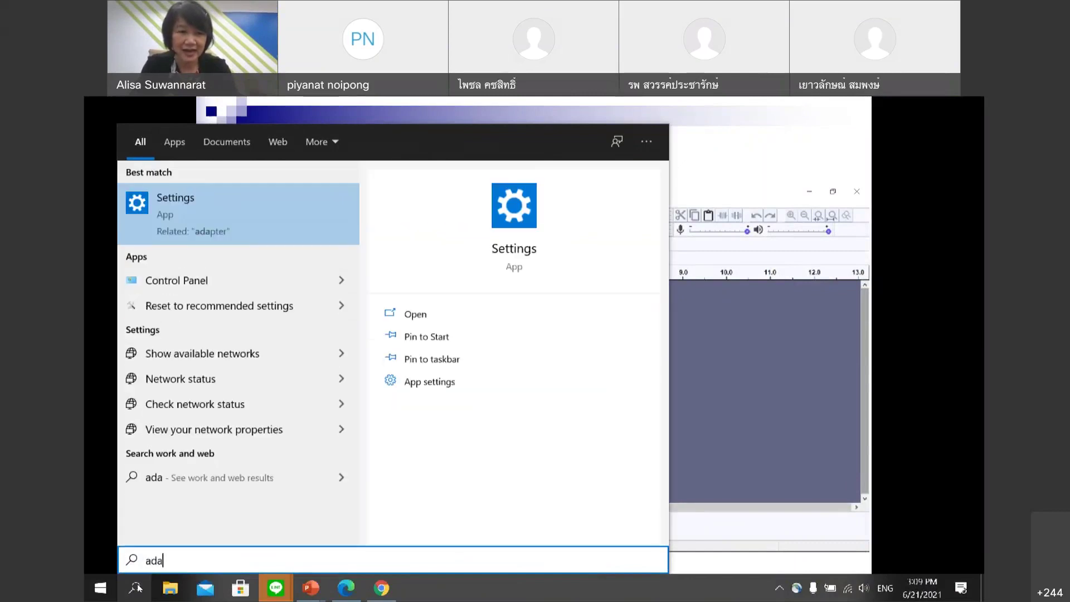
pyautogui.write('c')
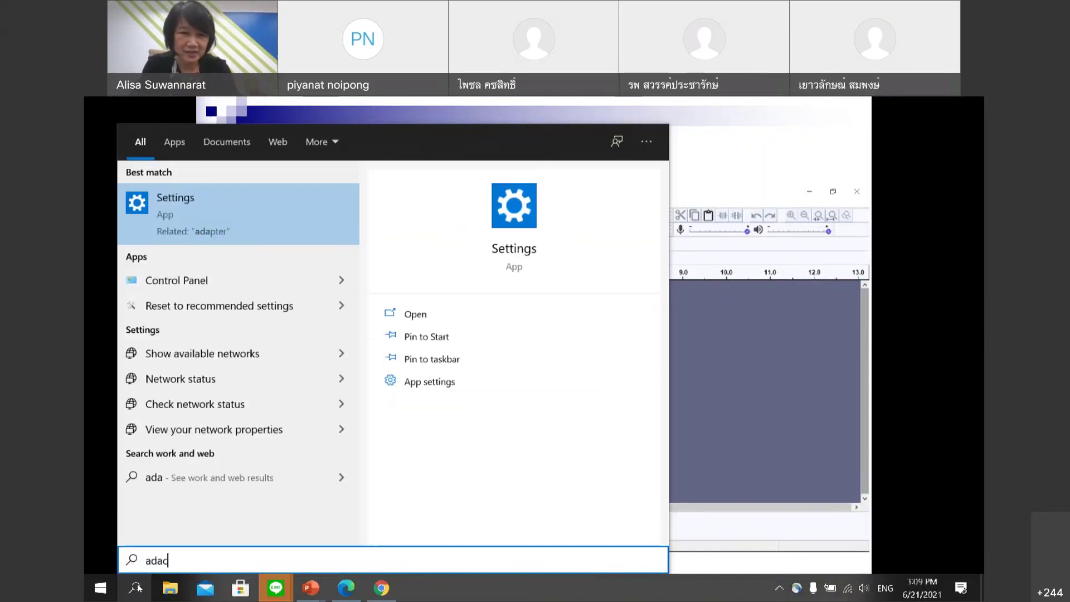
pyautogui.press('BackSpace')
pyautogui.press('BackSpace')
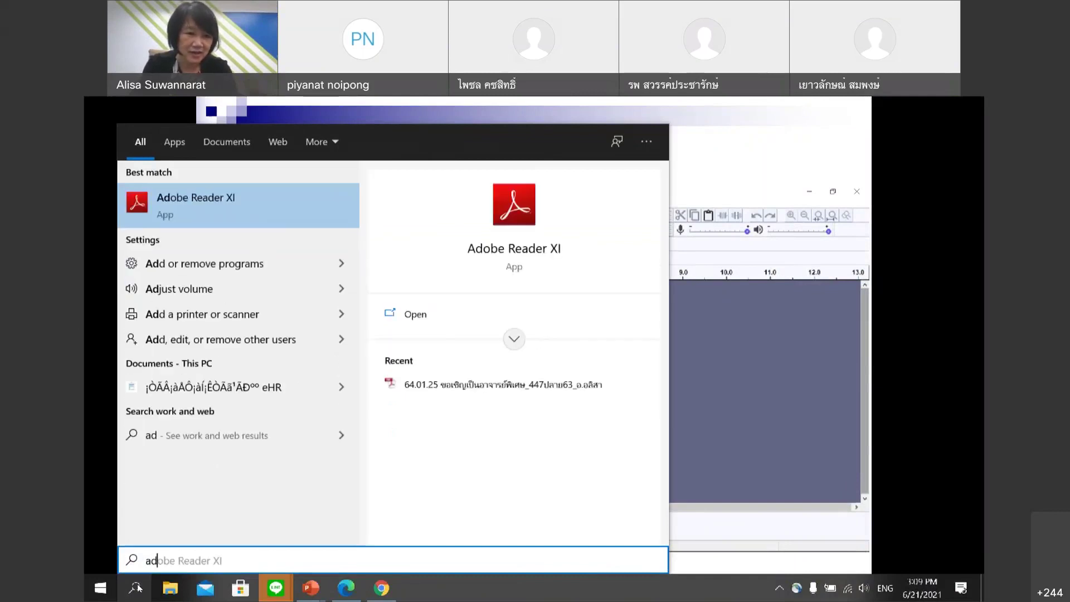
pyautogui.press('BackSpace')
pyautogui.press('BackSpace')
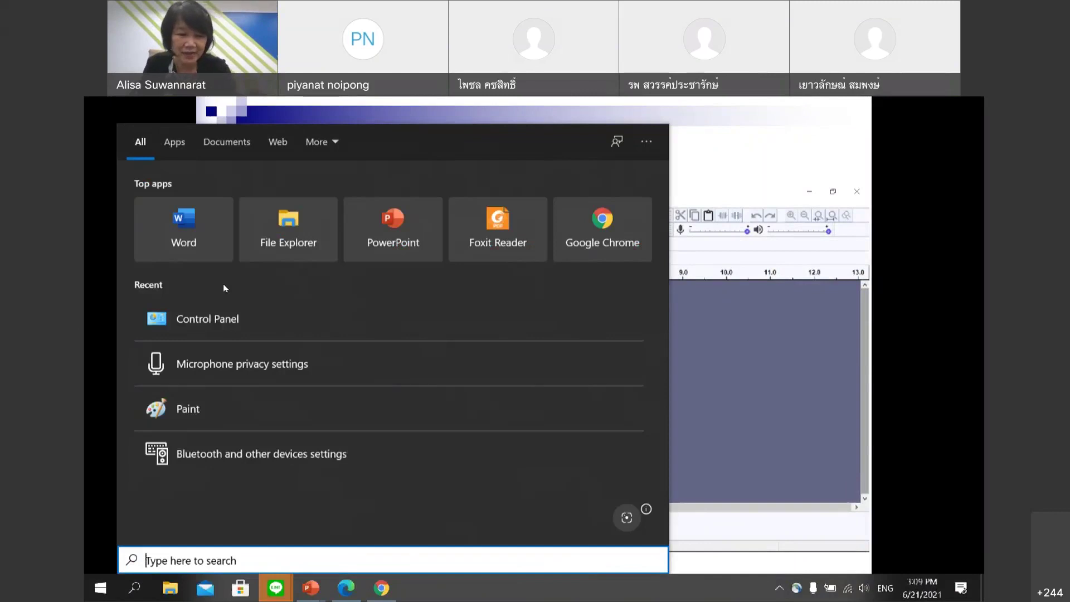
pyautogui.press('Escape')
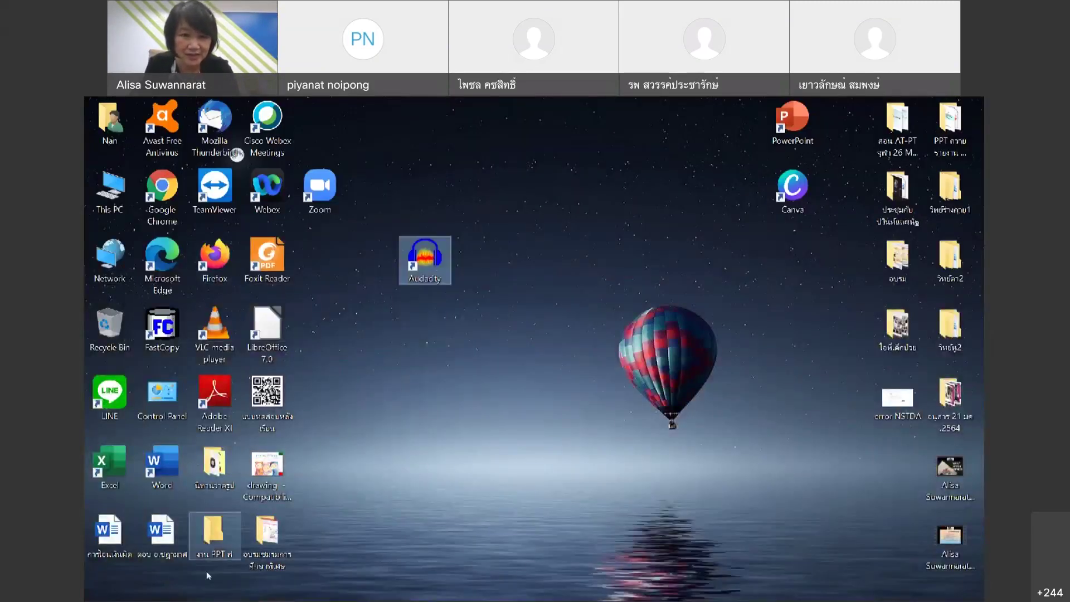
# Step: Search the computer for Audacity using "au", display its available app actions, and return to the desktop
pyautogui.click(134, 588)
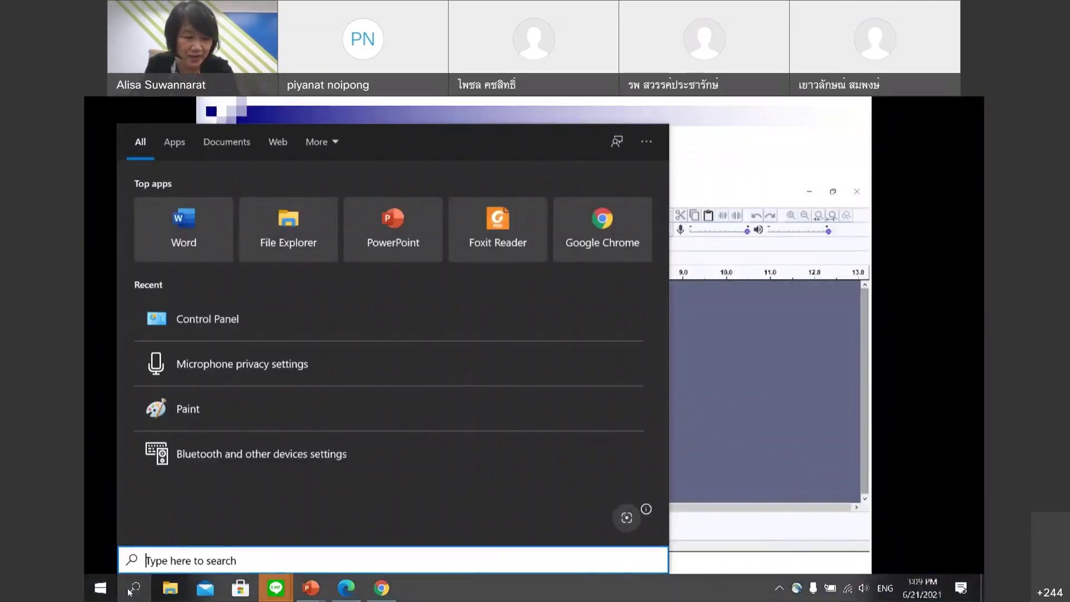
pyautogui.write('au')
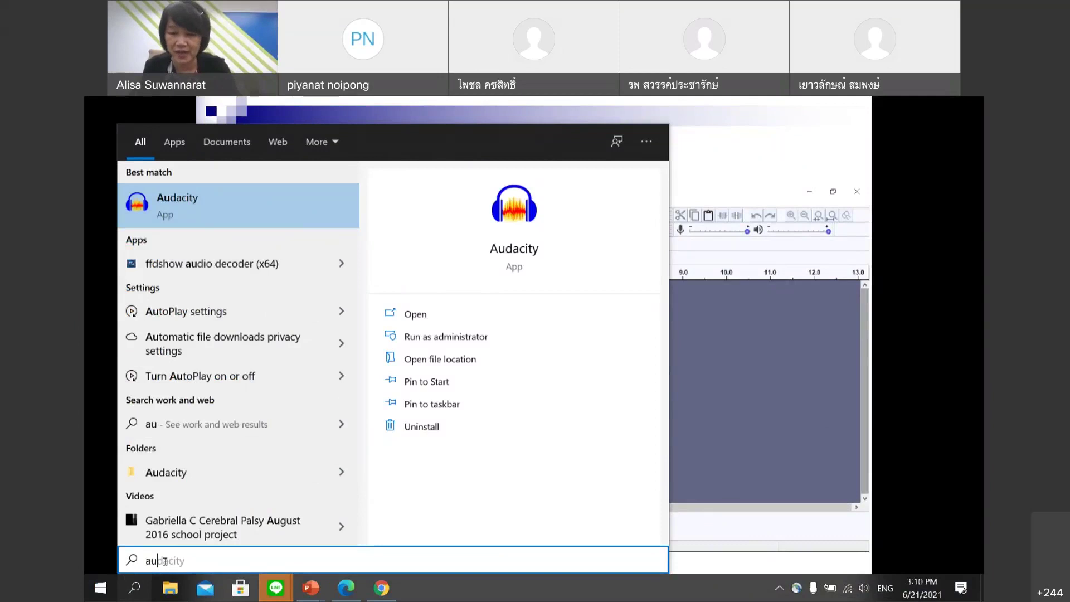
pyautogui.rightClick(249, 199)
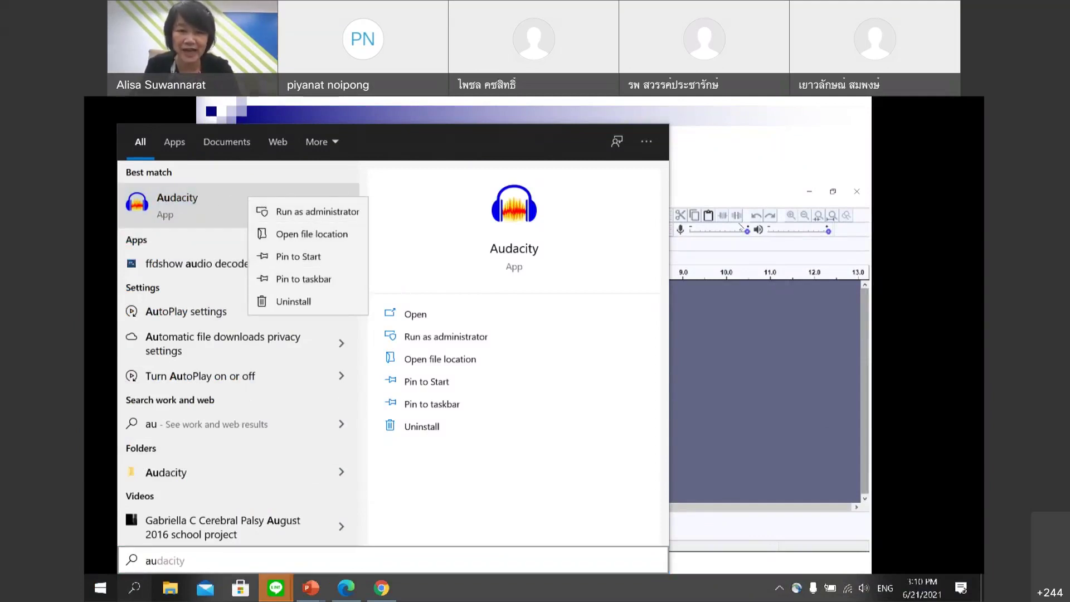
pyautogui.press('Escape')
pyautogui.press('super+d')
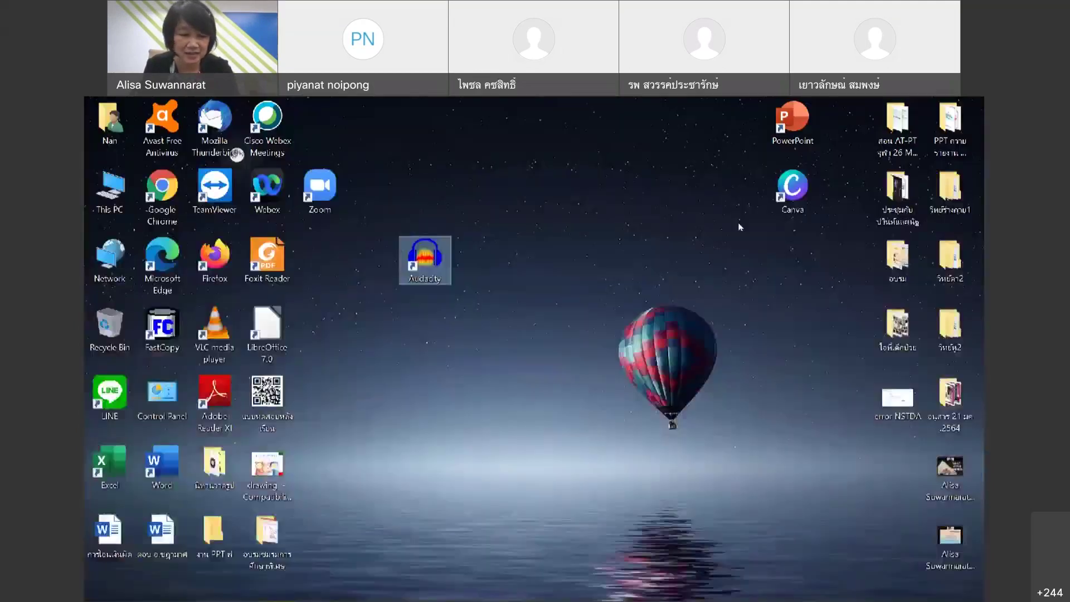
# Step: Launch Audacity from its desktop shortcut and dismiss the welcome dialog
pyautogui.doubleClick(430, 260)
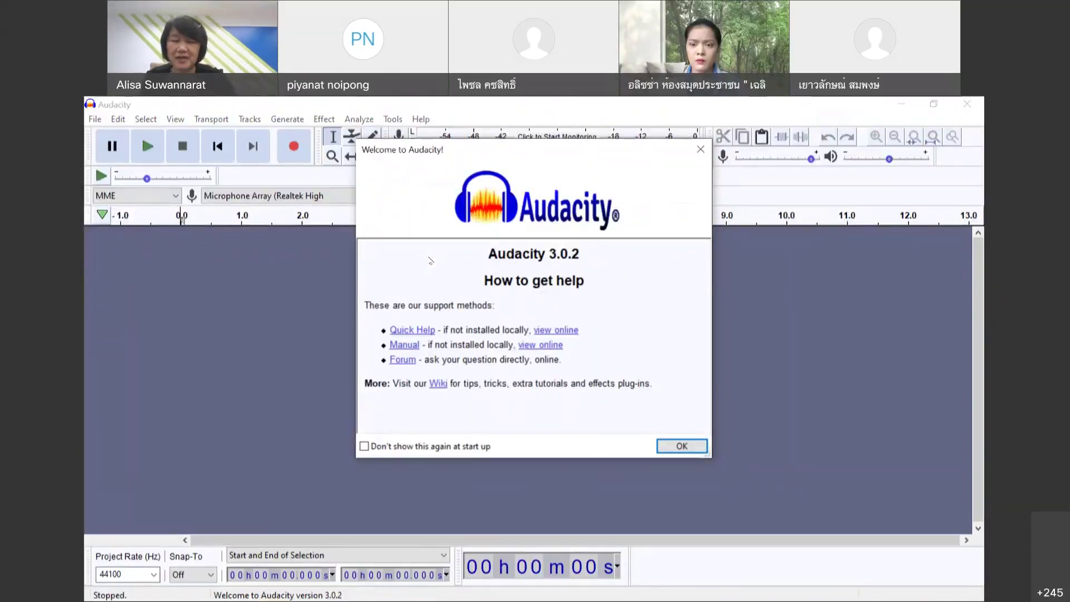
pyautogui.click(679, 447)
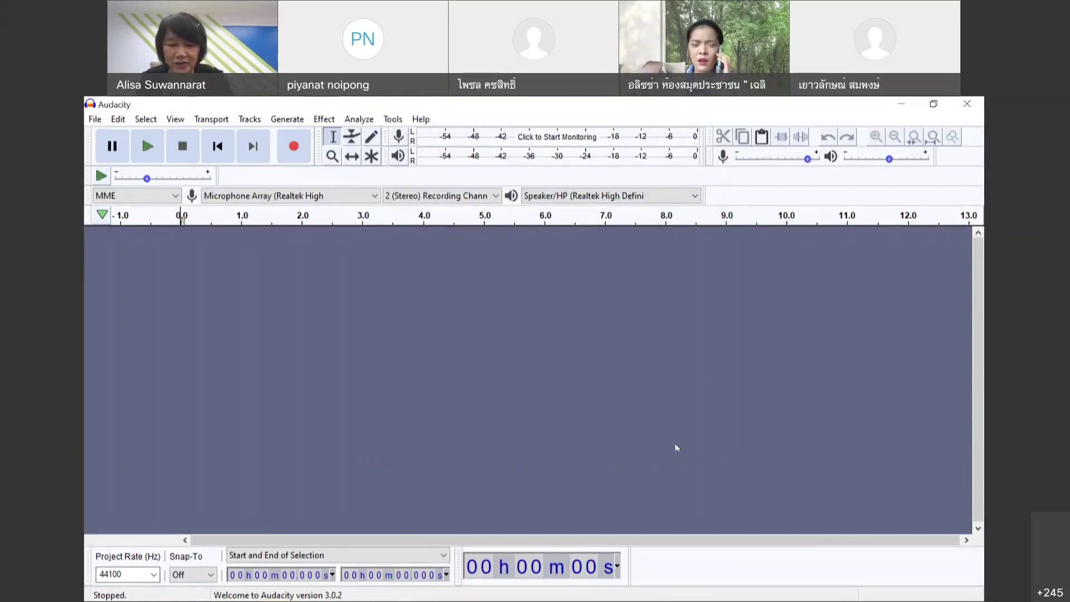
# Step: Switch to the LINE training group chat, send the pasted Audacity screenshot, and return to Audacity
pyautogui.moveTo(313, 562)
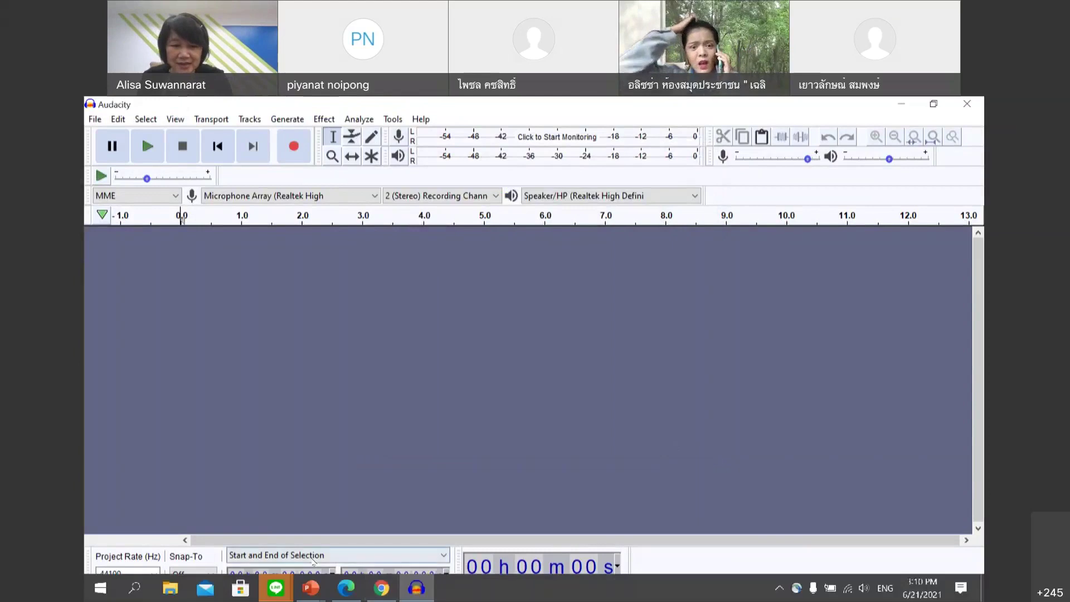
pyautogui.click(276, 588)
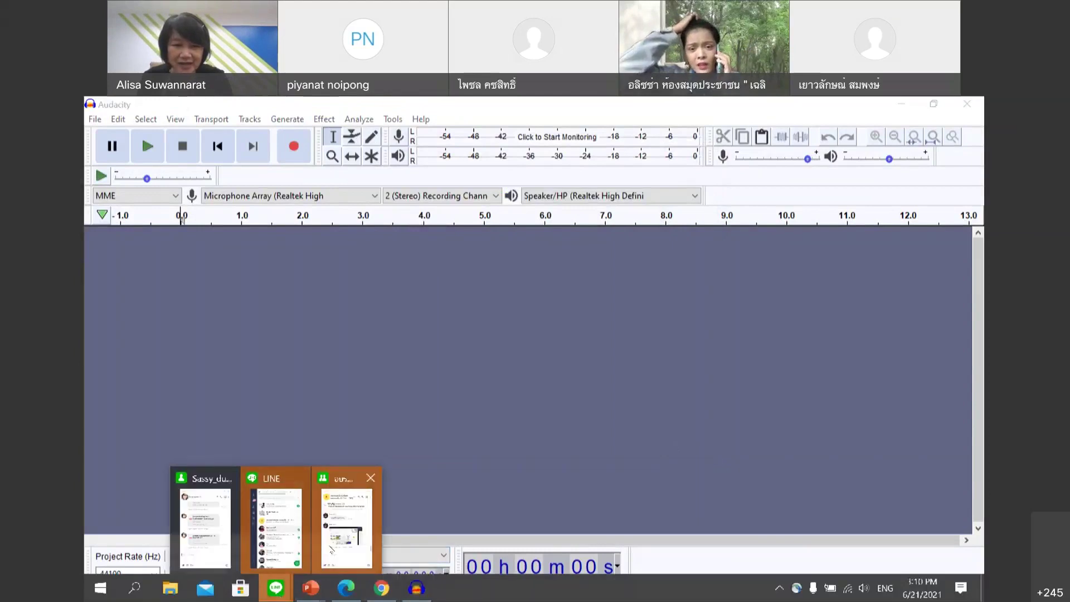
pyautogui.click(345, 524)
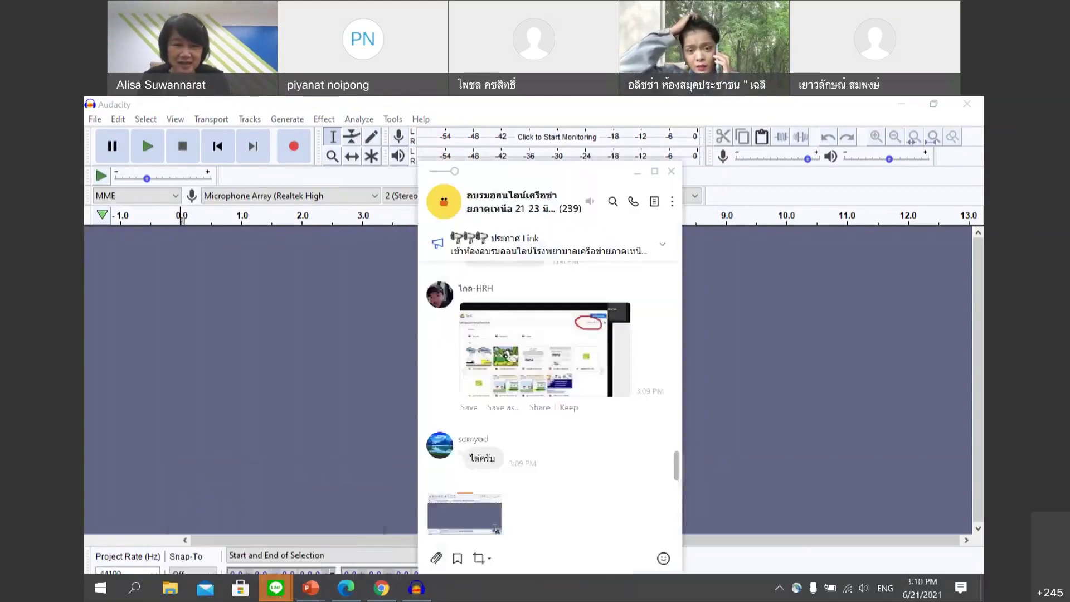
pyautogui.press('Return')
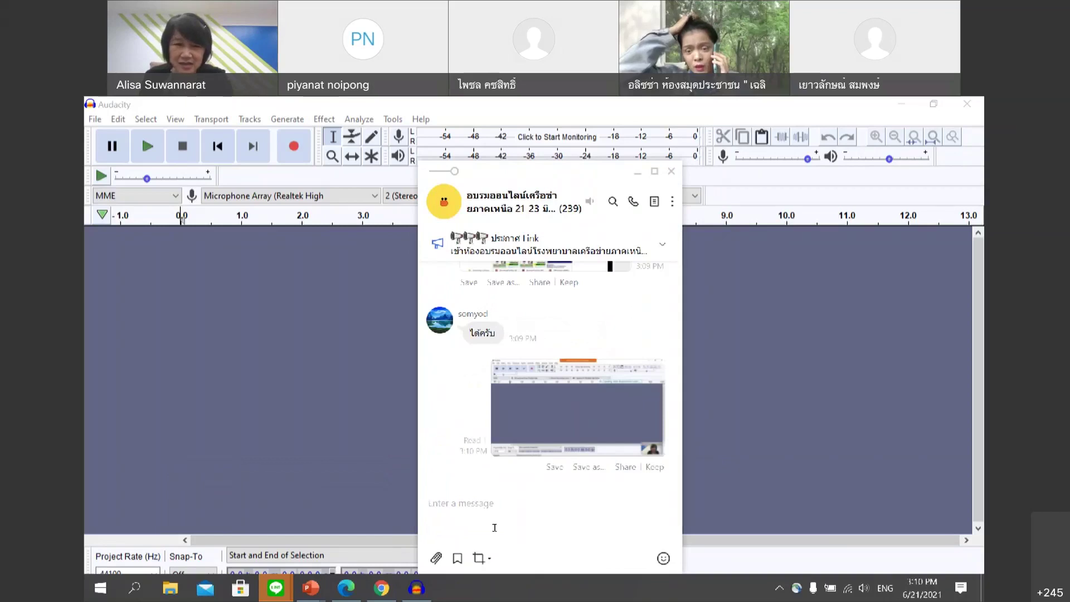
pyautogui.click(752, 417)
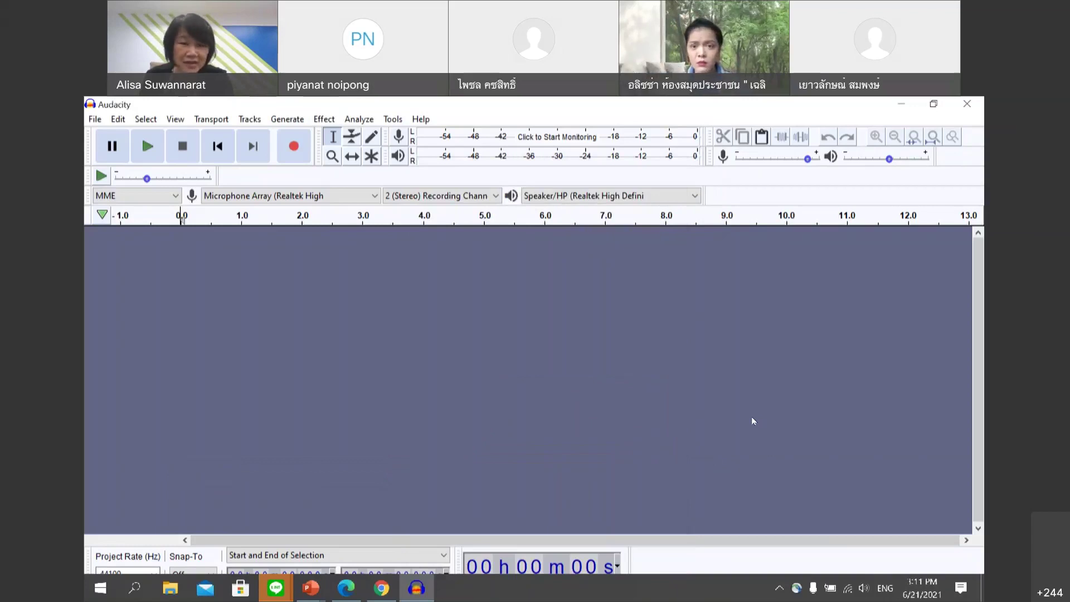
# Step: Check the participants' Audacity screenshots in the LINE training group chat, and return to Audacity
pyautogui.click(276, 589)
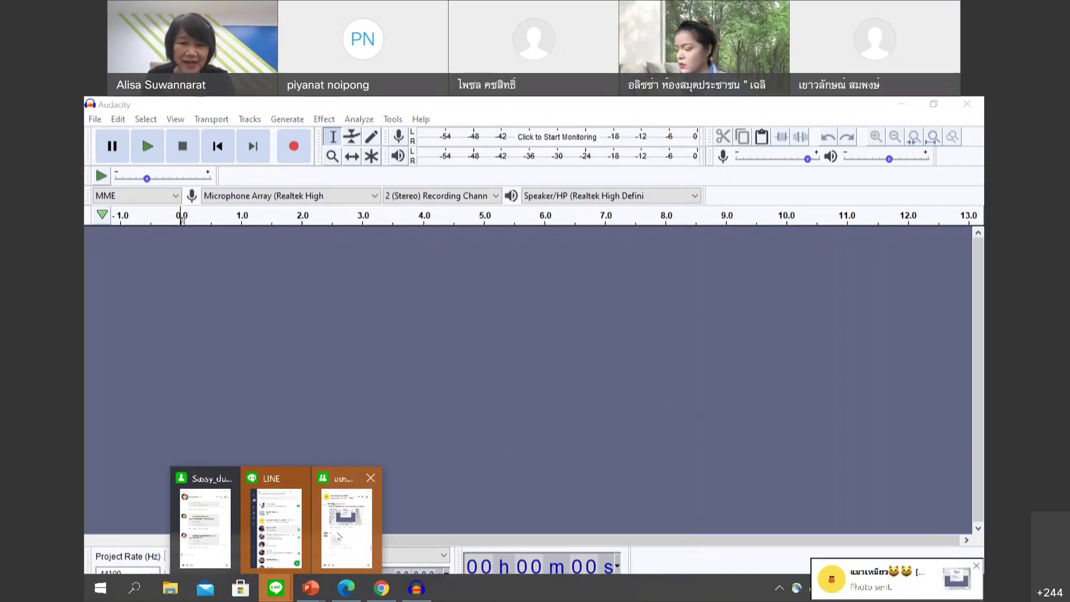
pyautogui.click(339, 537)
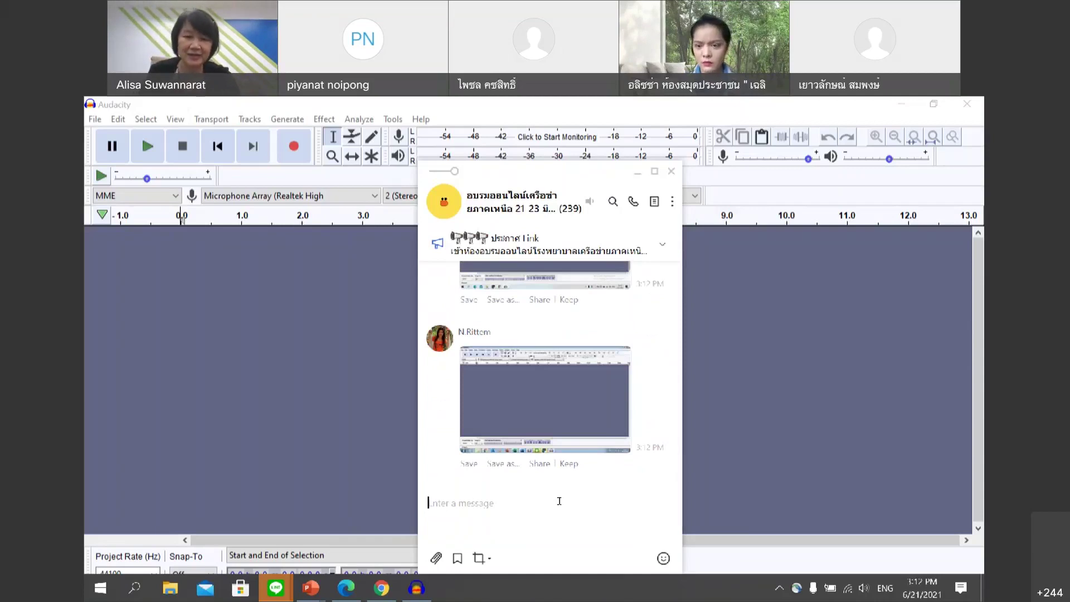
pyautogui.click(310, 381)
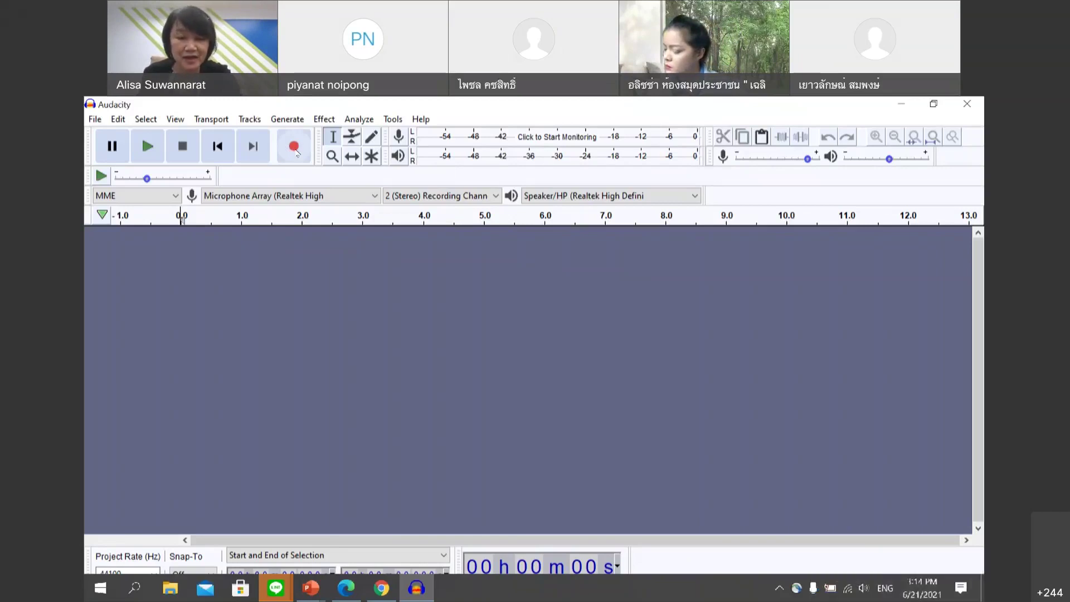
# Step: Record a voice clip about 3 seconds long in the empty project and play it back
pyautogui.click(297, 153)
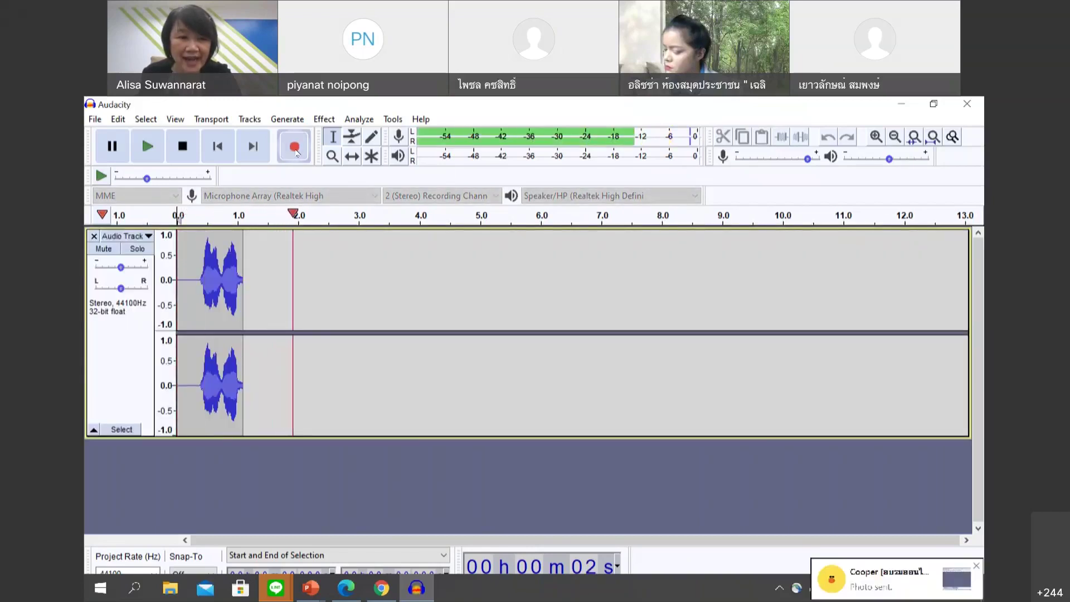
pyautogui.click(192, 149)
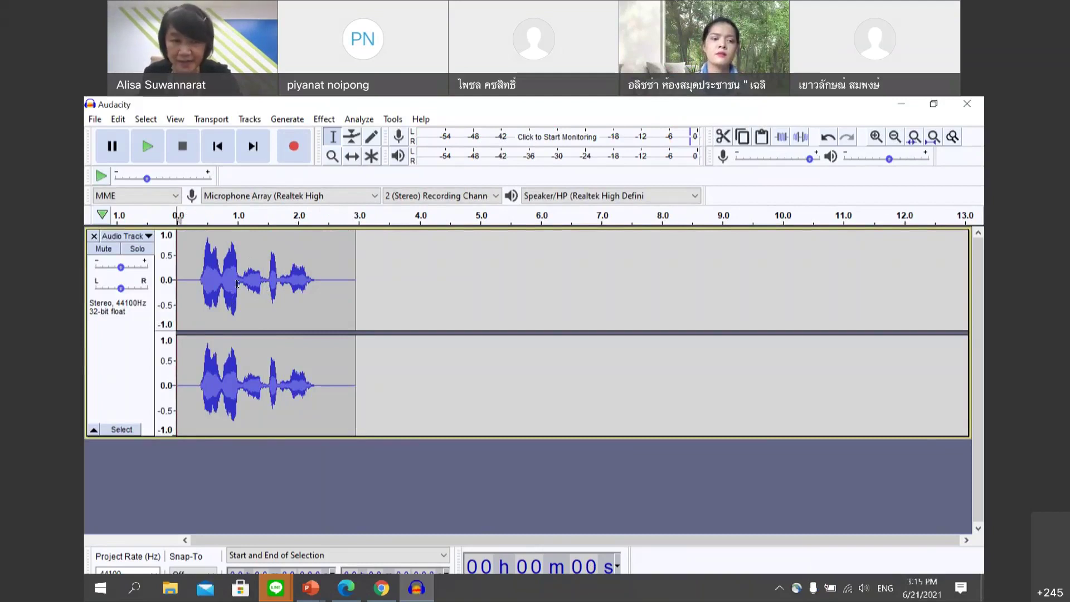
pyautogui.click(149, 156)
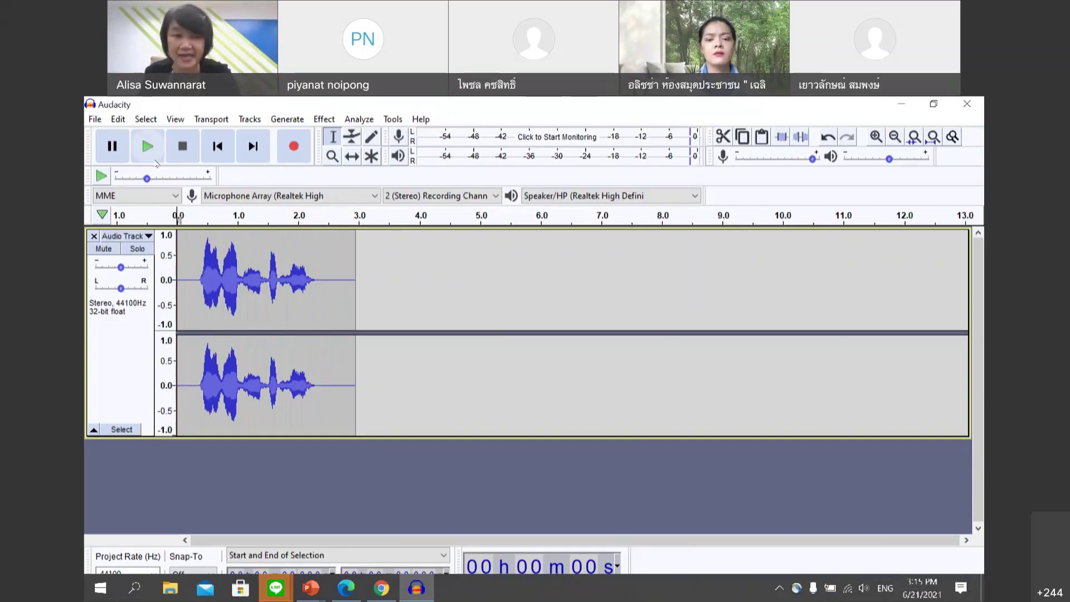
pyautogui.click(156, 162)
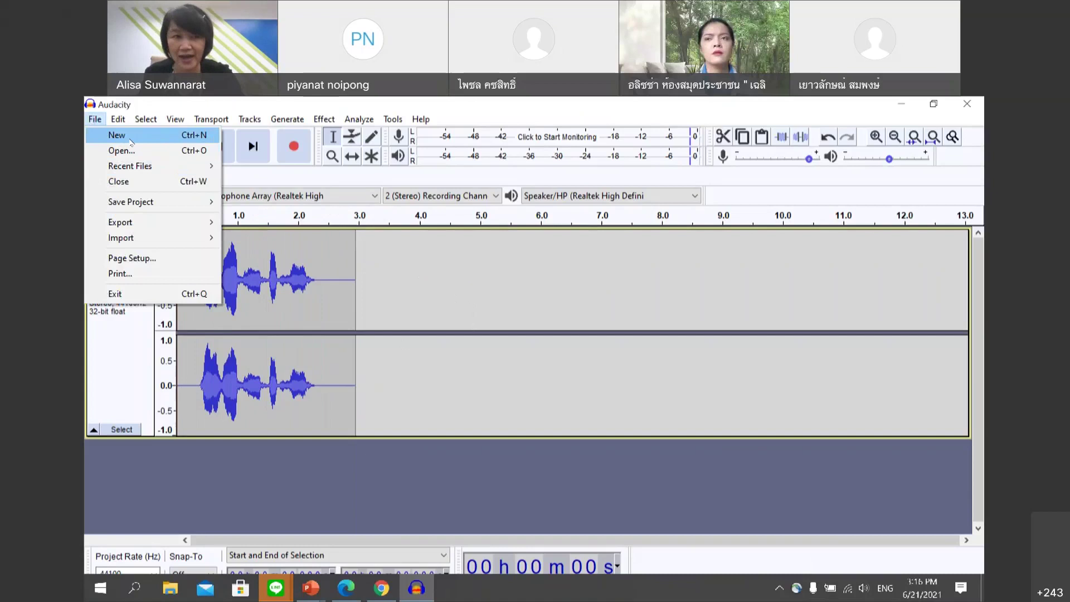
# Step: Create a new project, record another voice clip about 3 seconds long in it and play it back
pyautogui.click(131, 142)
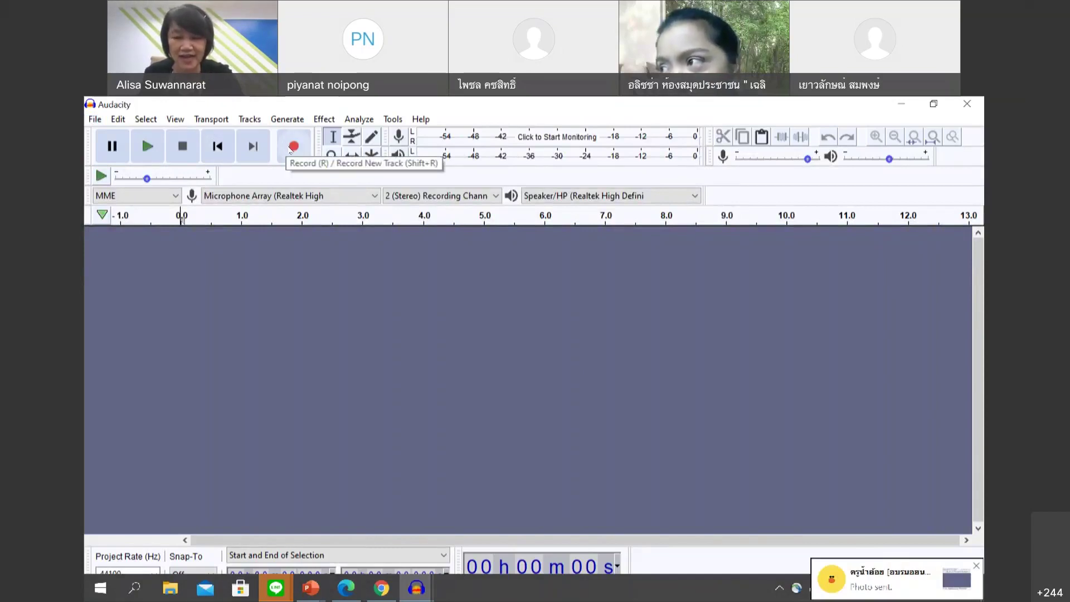
pyautogui.click(290, 148)
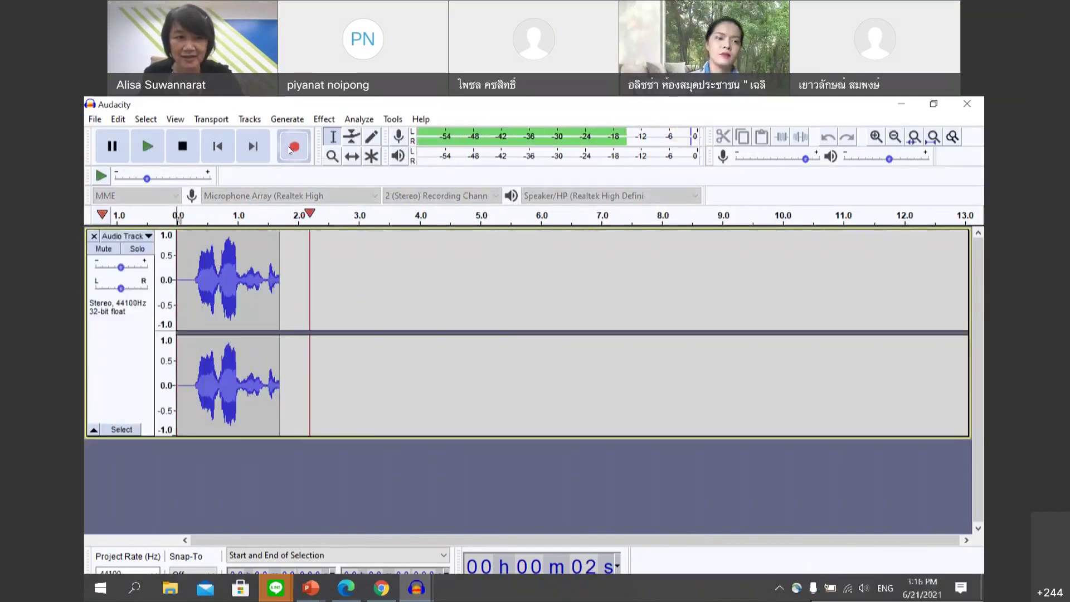
pyautogui.click(185, 146)
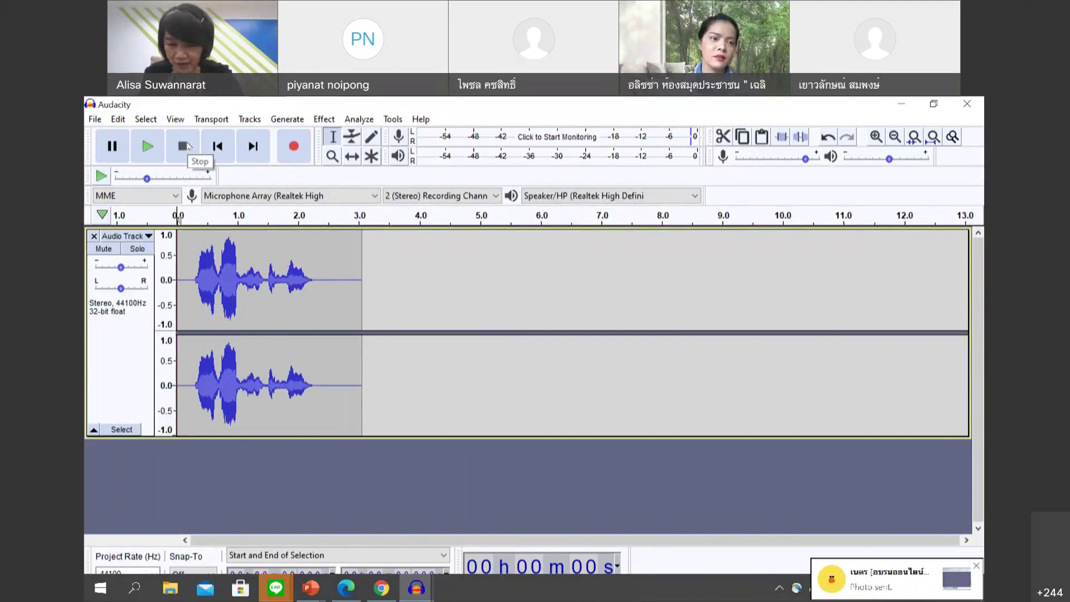
pyautogui.click(148, 147)
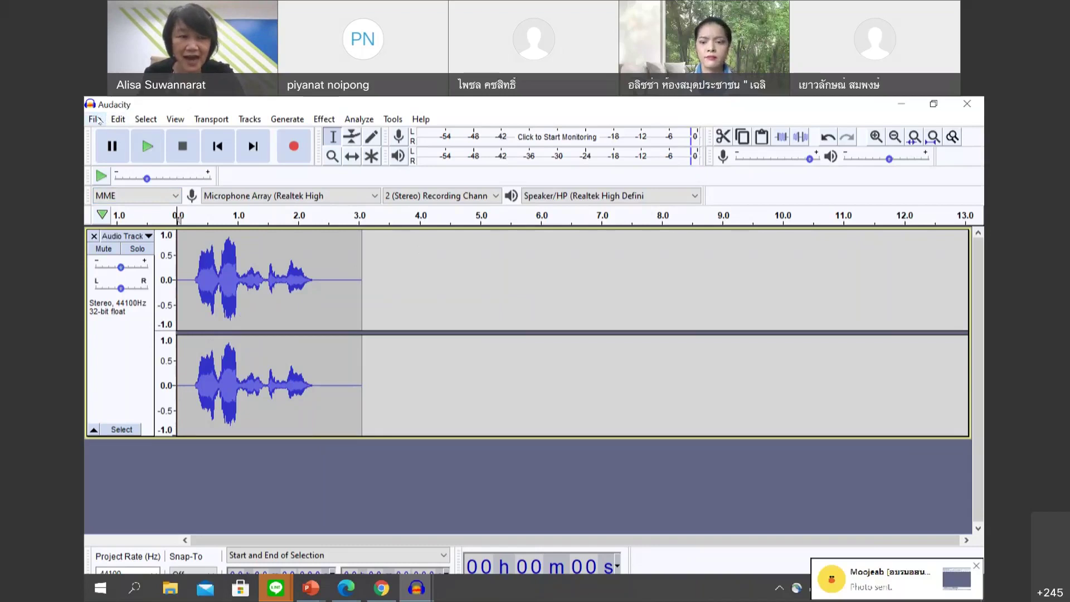
# Step: Export the recorded clip to the Desktop as a WAV (Microsoft) file named test
pyautogui.click(95, 119)
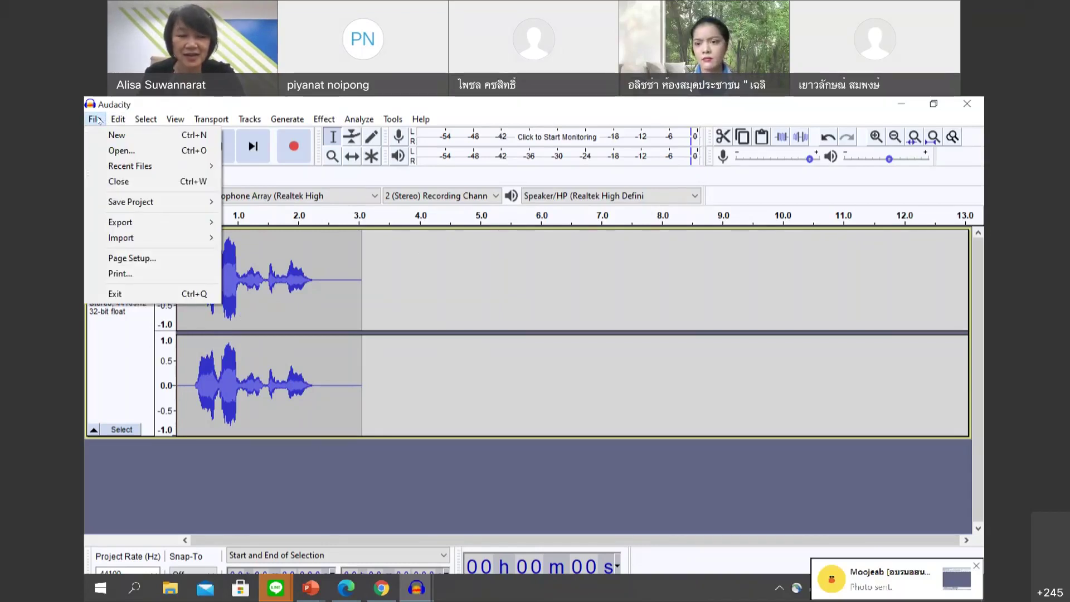
pyautogui.click(484, 365)
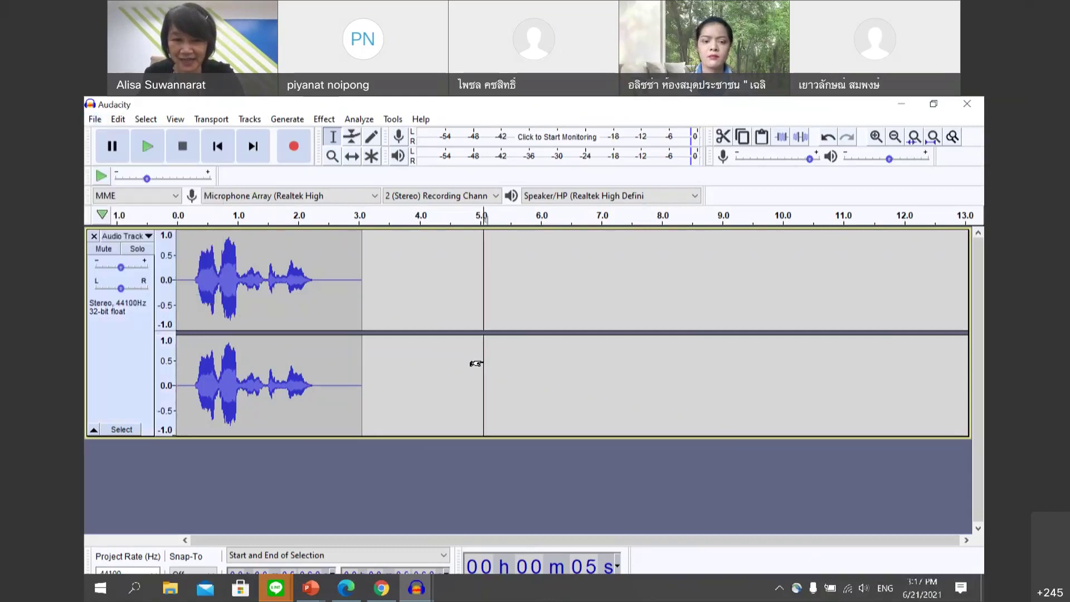
pyautogui.click(95, 119)
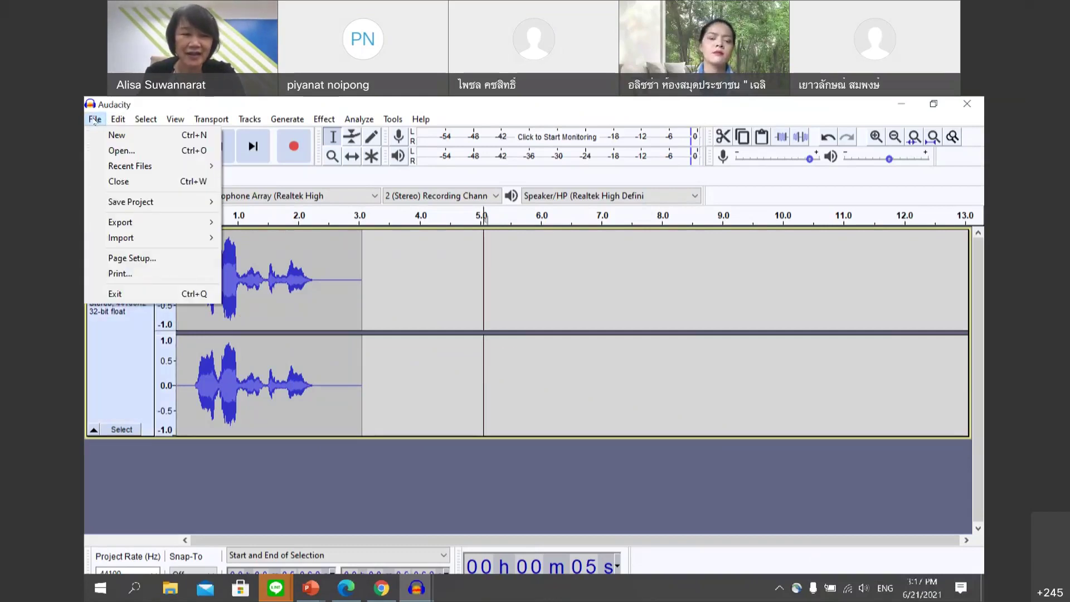
pyautogui.moveTo(182, 223)
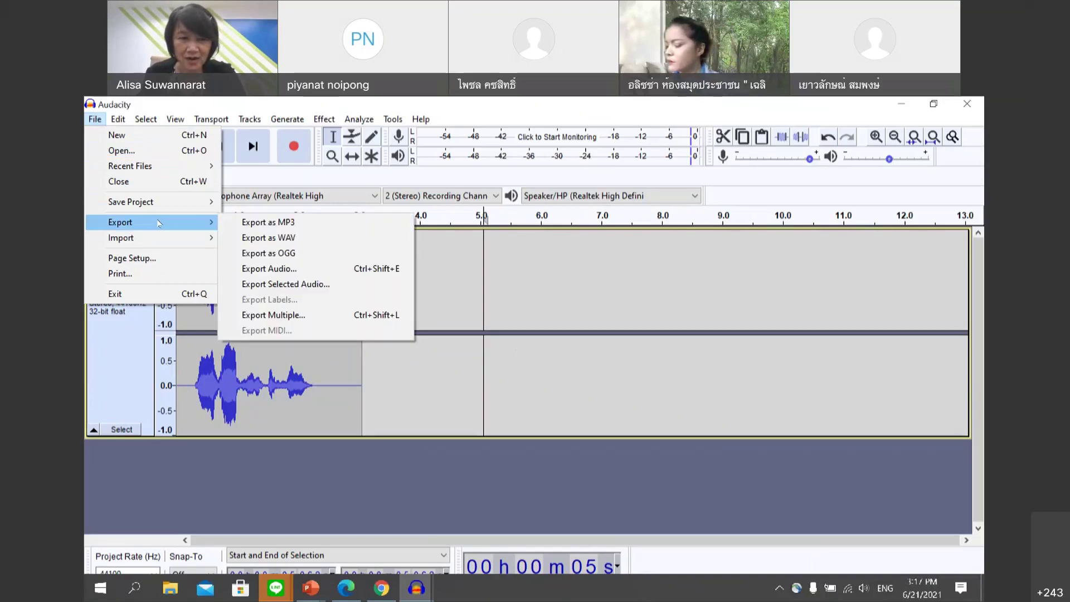
pyautogui.click(313, 243)
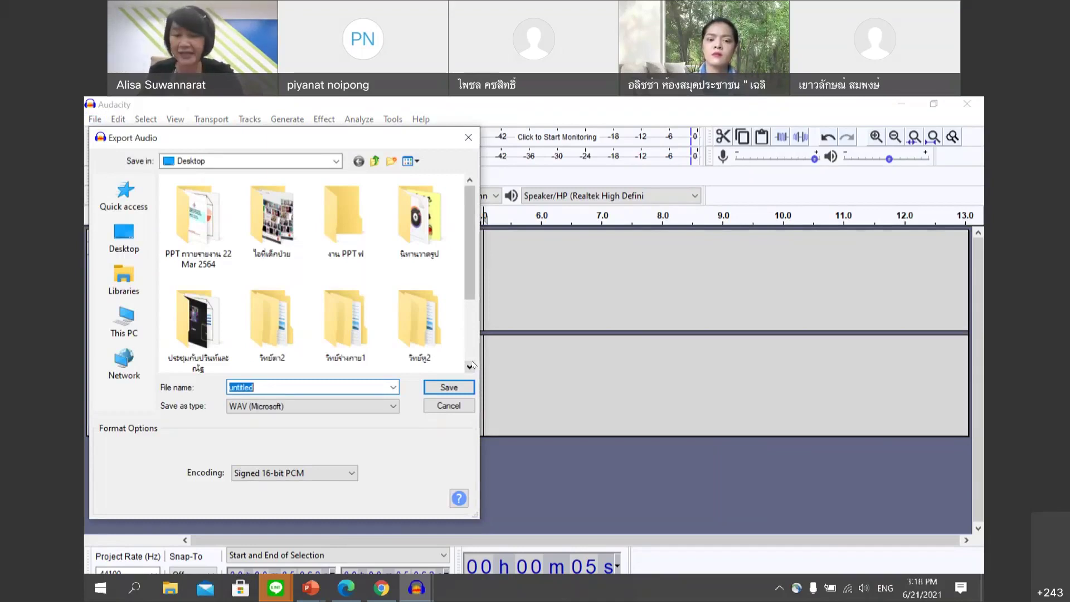
pyautogui.click(128, 244)
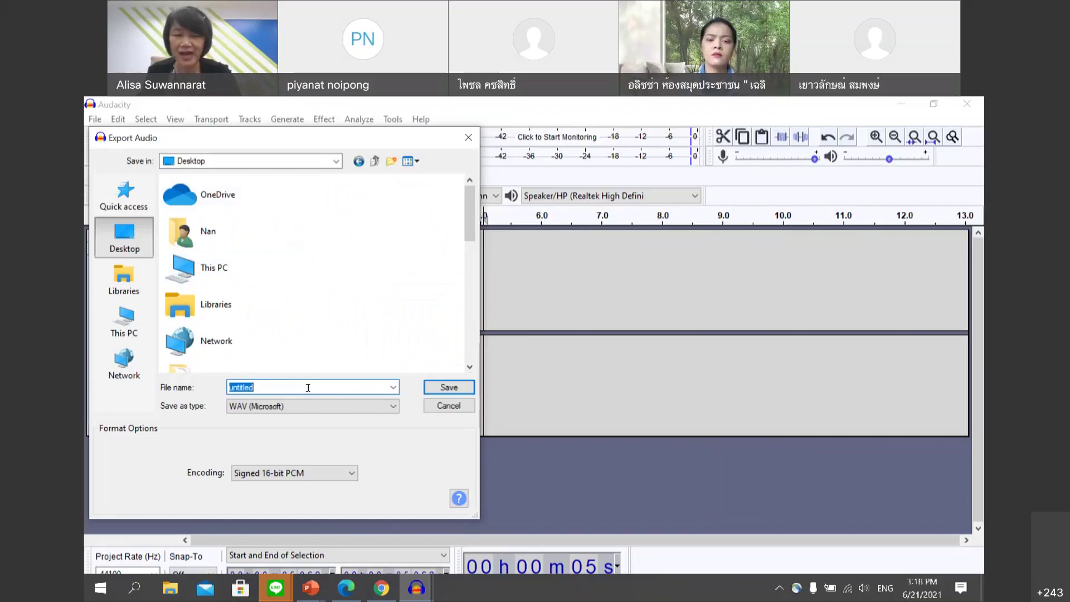
pyautogui.write('test')
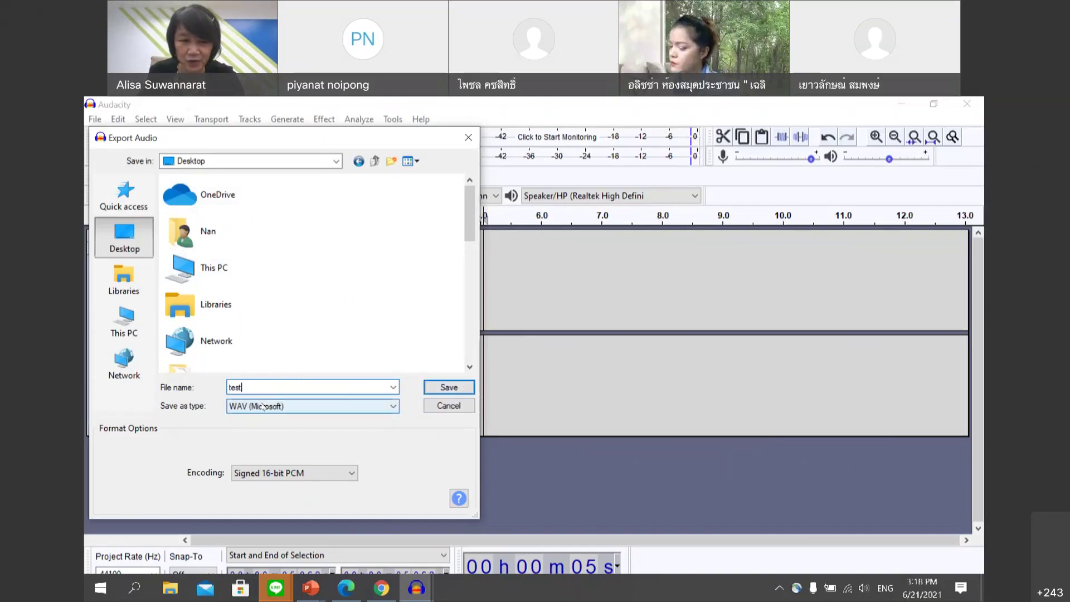
pyautogui.click(445, 390)
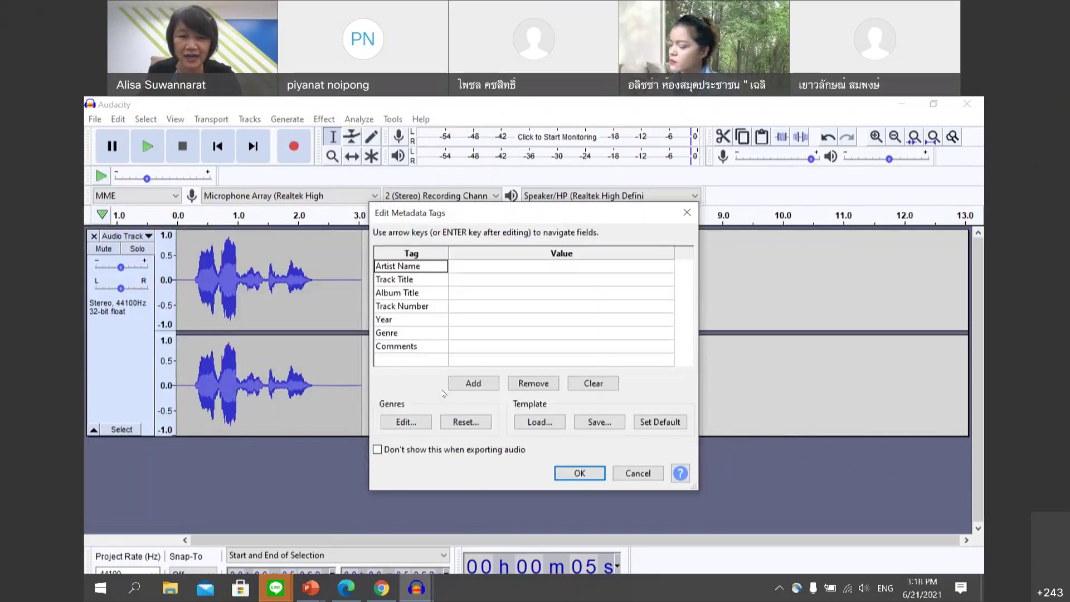
# Step: Look over the artist name and track title metadata fields, leave them blank, and accept the tags to finish the export
pyautogui.click(514, 270)
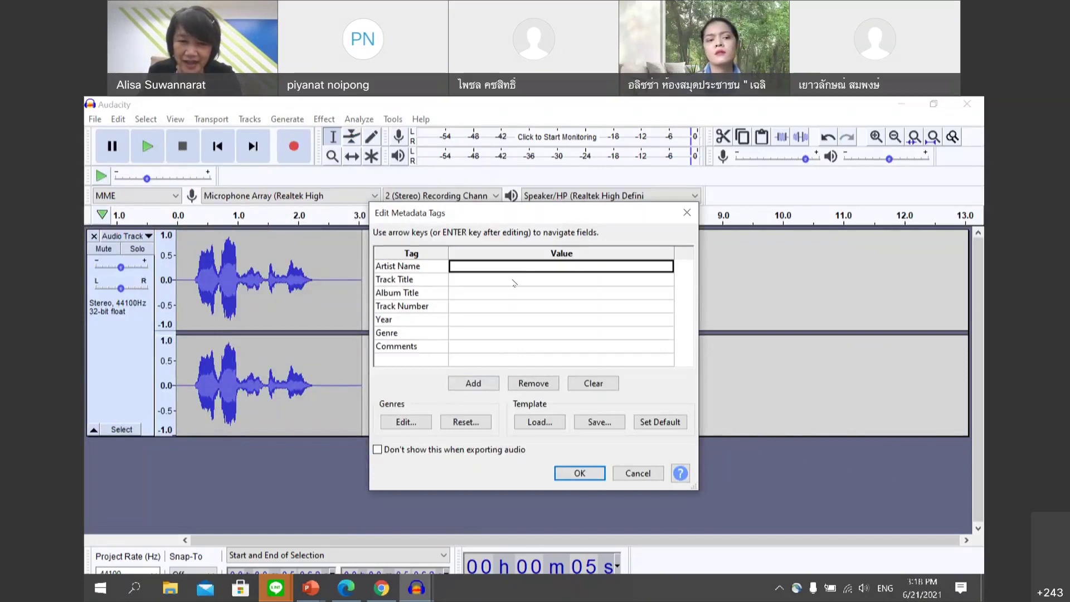
pyautogui.click(514, 280)
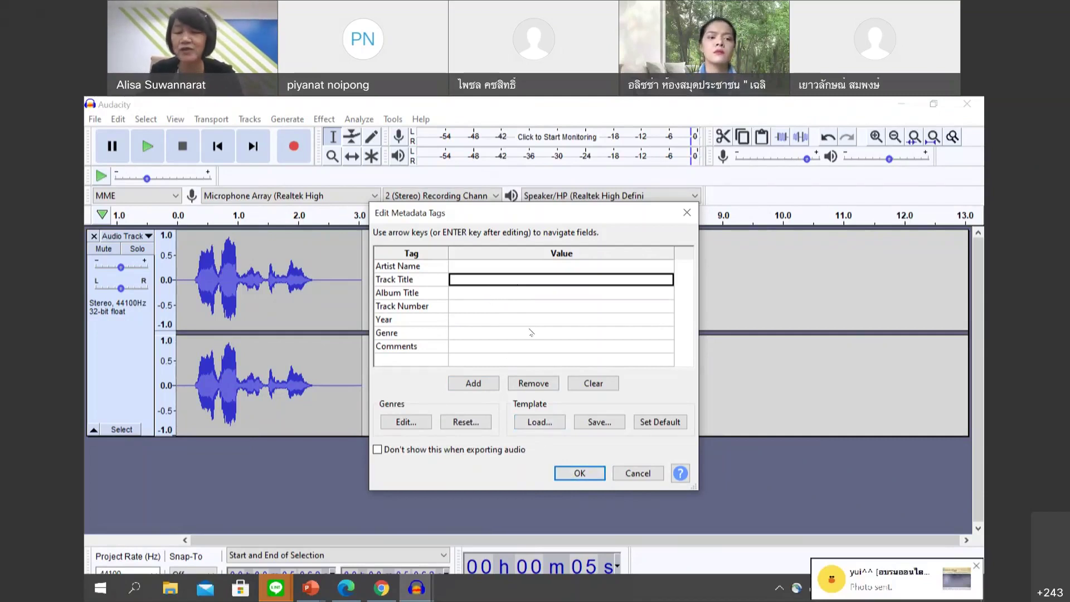
pyautogui.click(560, 473)
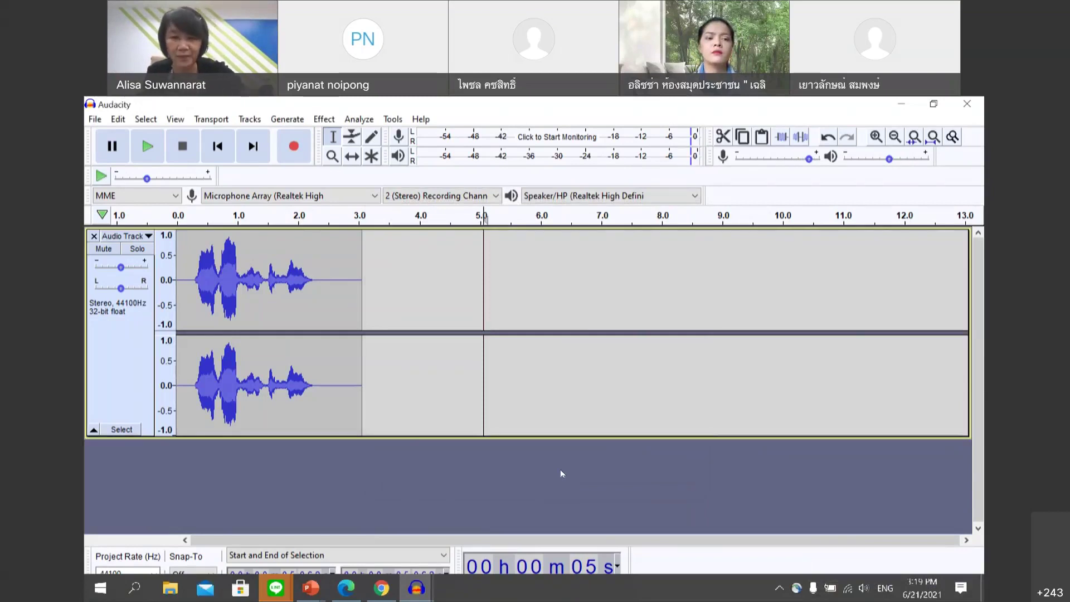
# Step: Place the exported test file below the Audacity shortcut on the desktop and play it in the music player, closing the player when done
pyautogui.press('super+d')
pyautogui.moveTo(425, 259); pyautogui.dragTo(426, 332)
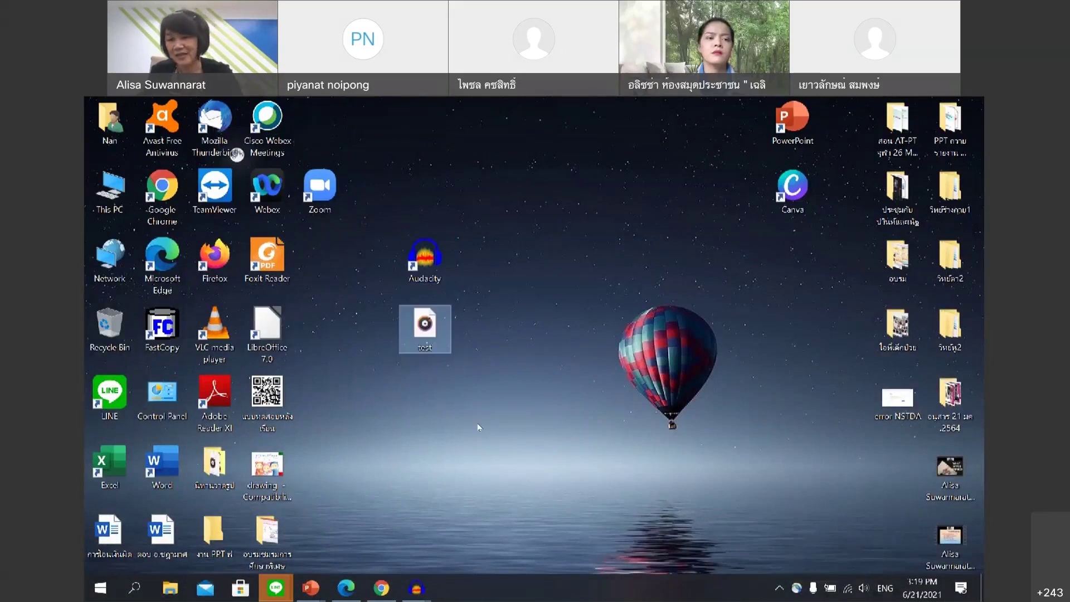
pyautogui.doubleClick(424, 336)
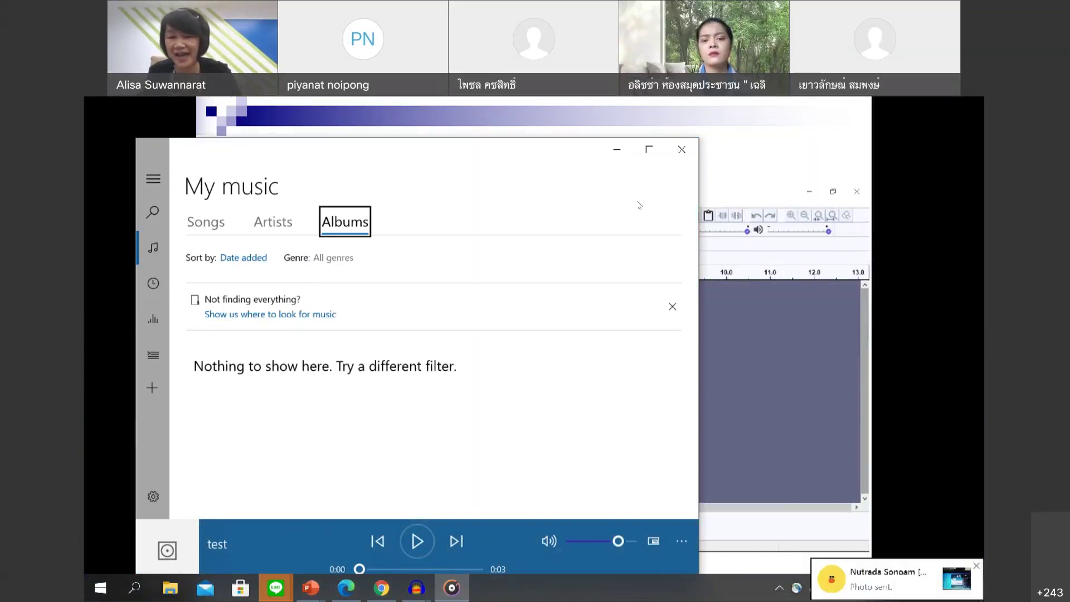
pyautogui.click(682, 150)
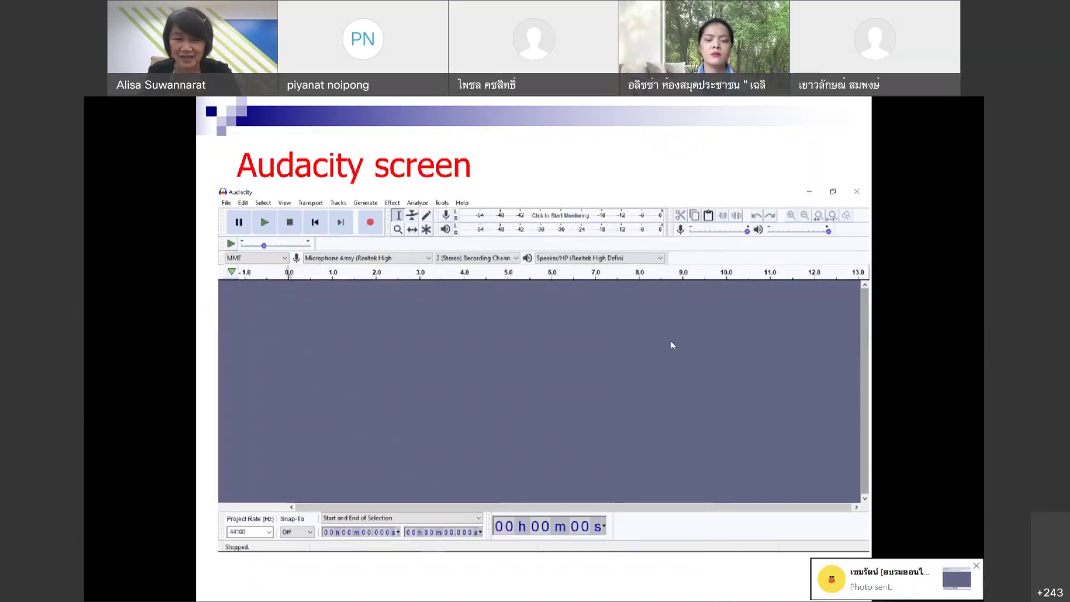
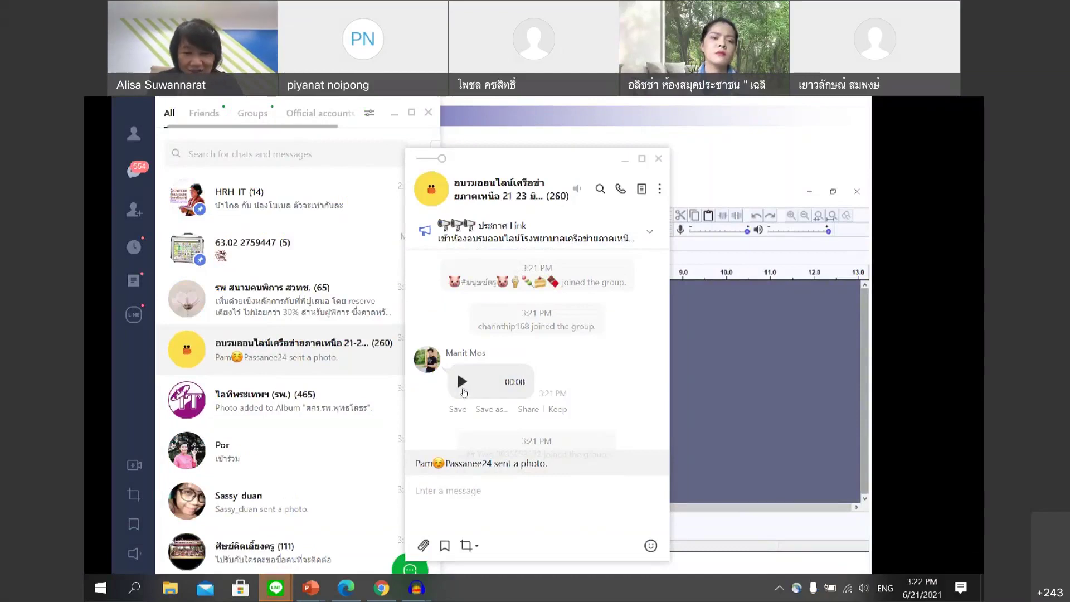
# Step: Play the 8-second voice message in the LINE training group chat and browse to the newer submissions
pyautogui.click(463, 391)
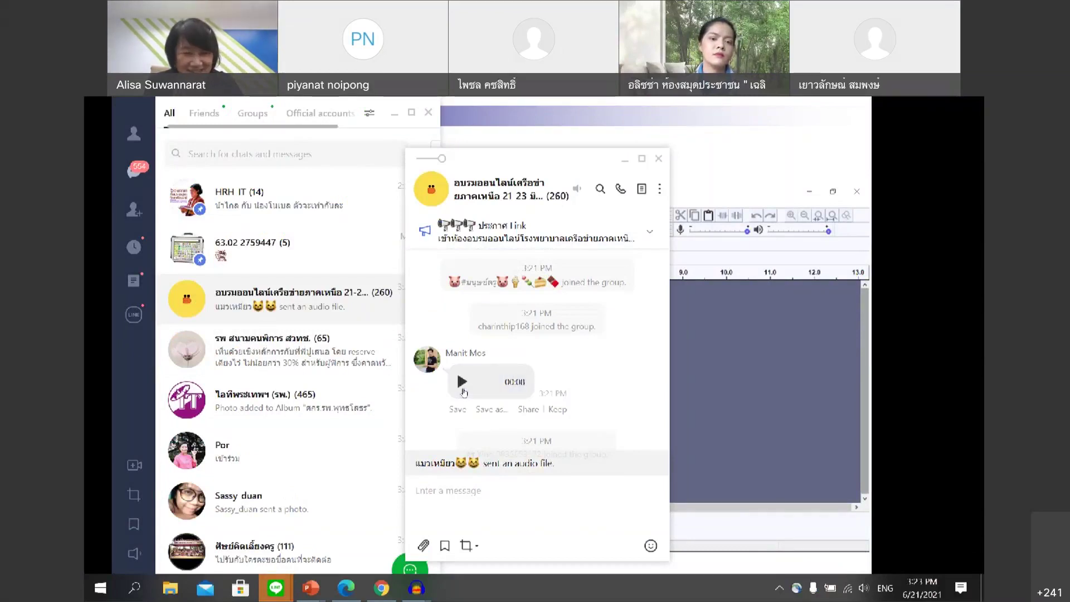
pyautogui.scroll(-1, 463, 391)
pyautogui.scroll(-5, 464, 392)
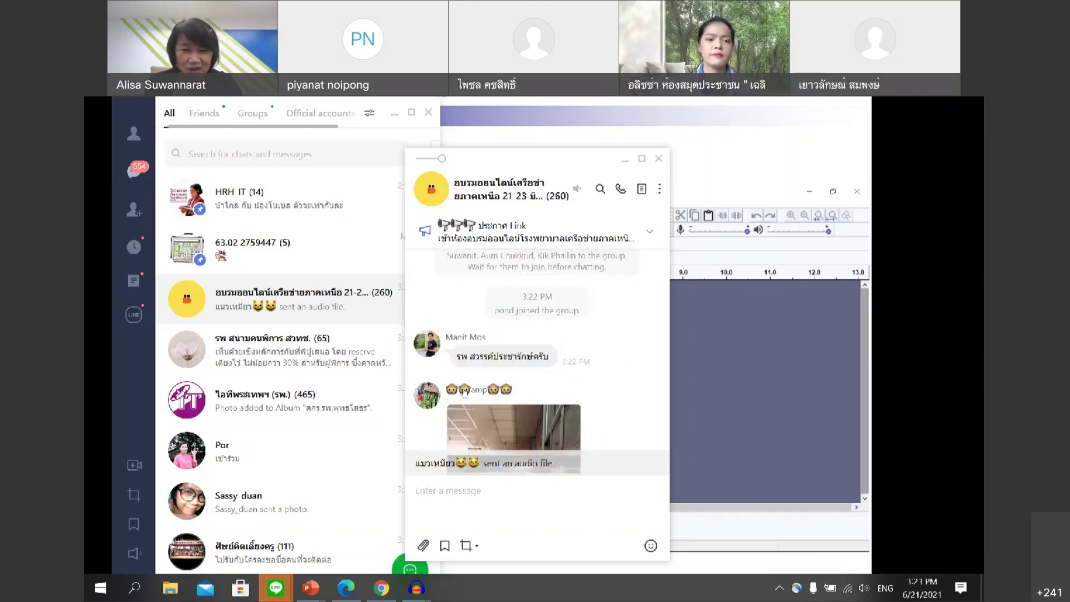
pyautogui.scroll(-5, 464, 391)
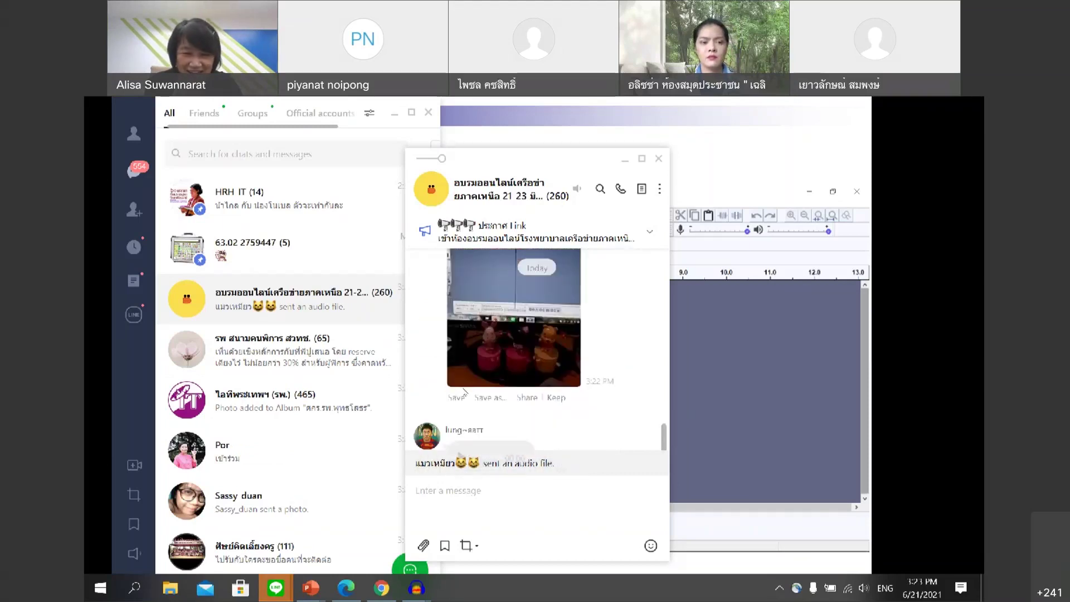
pyautogui.scroll(-2, 463, 393)
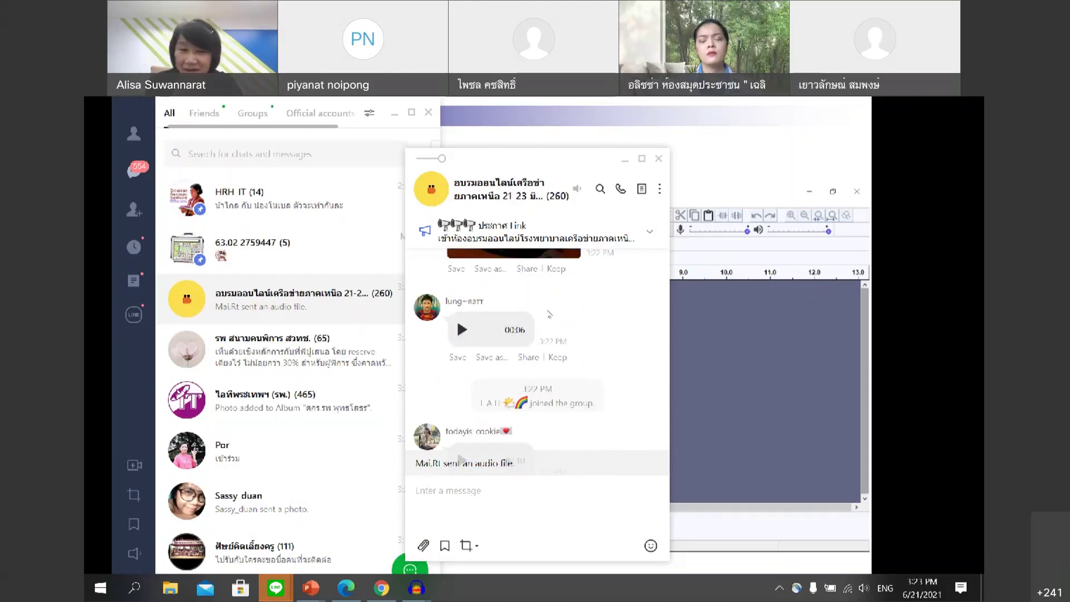
# Step: Raise the system volume and play the 10-second voice message in the group chat
pyautogui.press('XF86AudioRaiseVolume')
pyautogui.press('XF86AudioRaiseVolume')
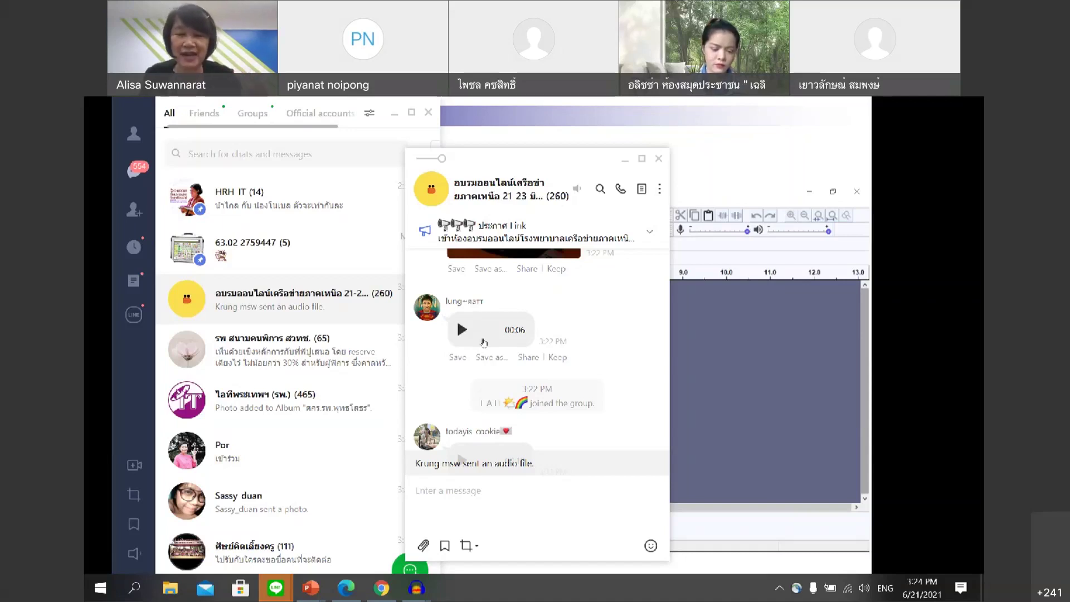
pyautogui.scroll(-3, 457, 262)
pyautogui.scroll(1, 457, 322)
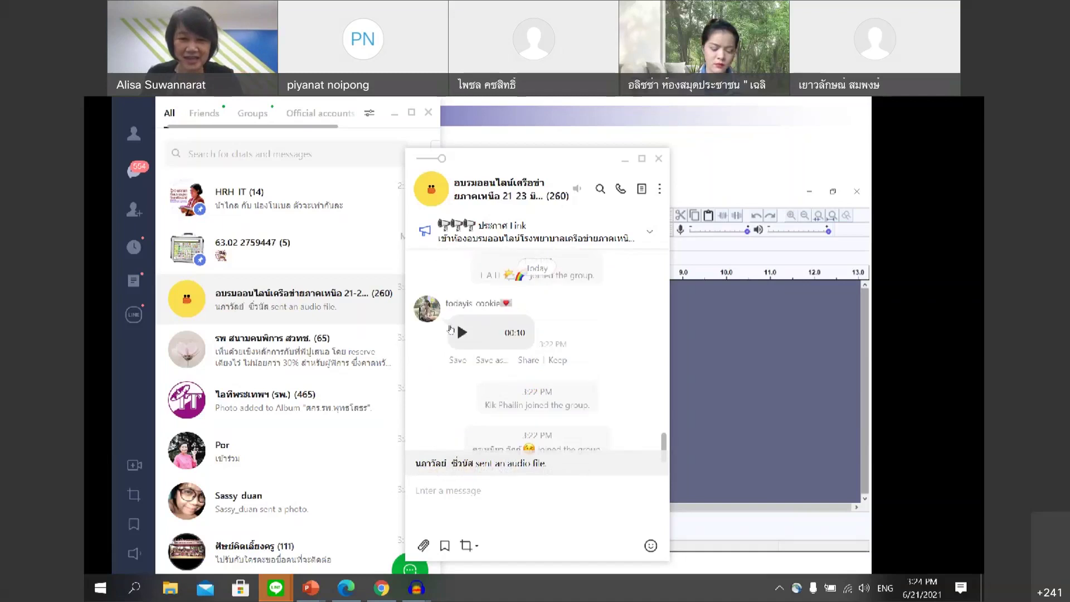
pyautogui.click(453, 331)
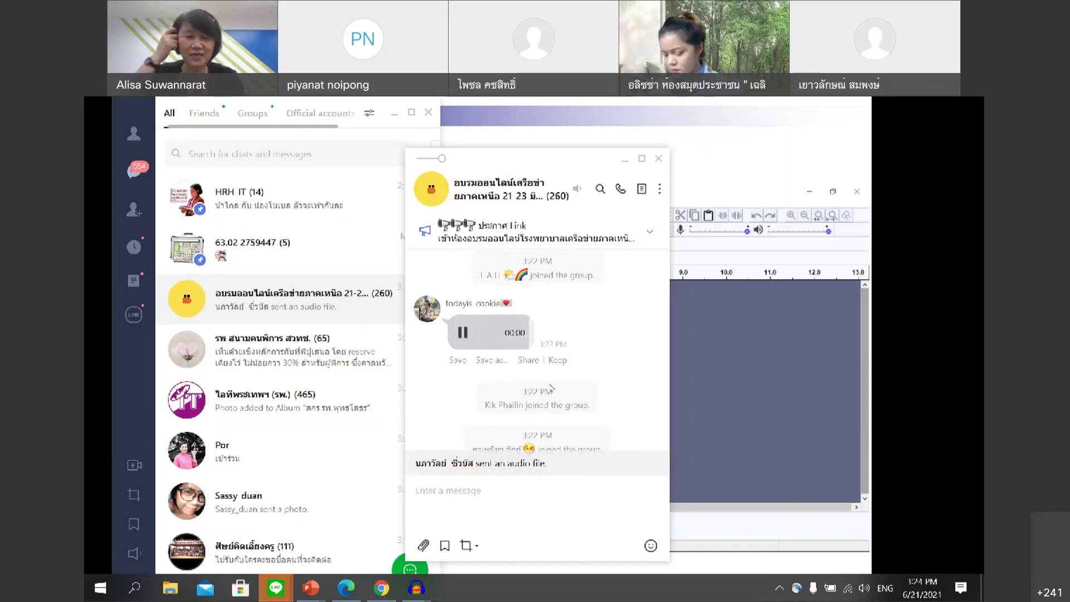
# Step: Play the 8-second and 4-second voice messages posted at 3:23 PM in the group chat
pyautogui.scroll(-10, 550, 374)
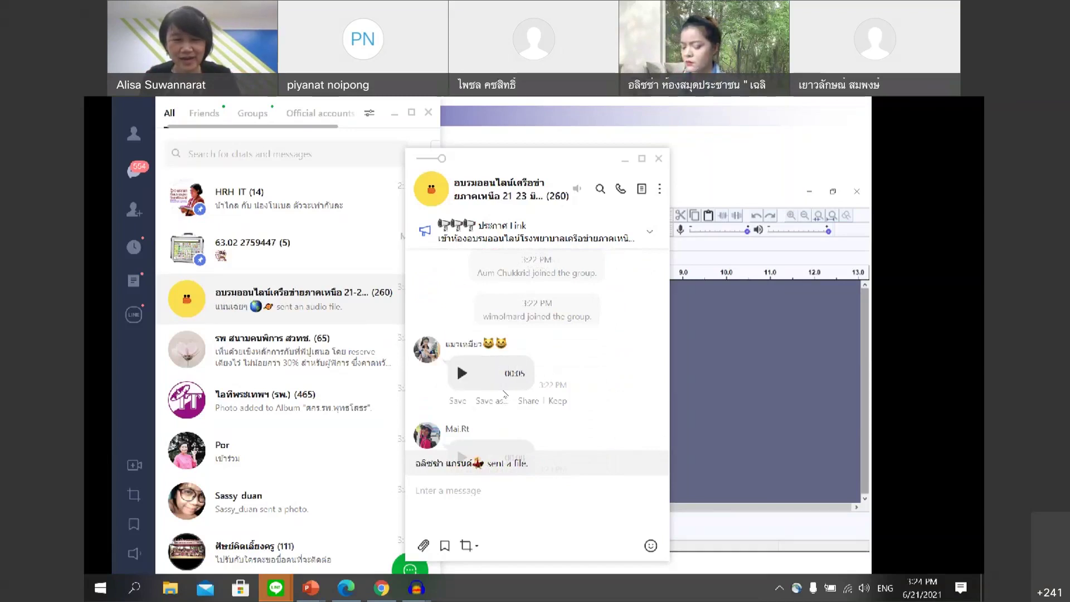
pyautogui.scroll(-1, 475, 389)
pyautogui.click(475, 389)
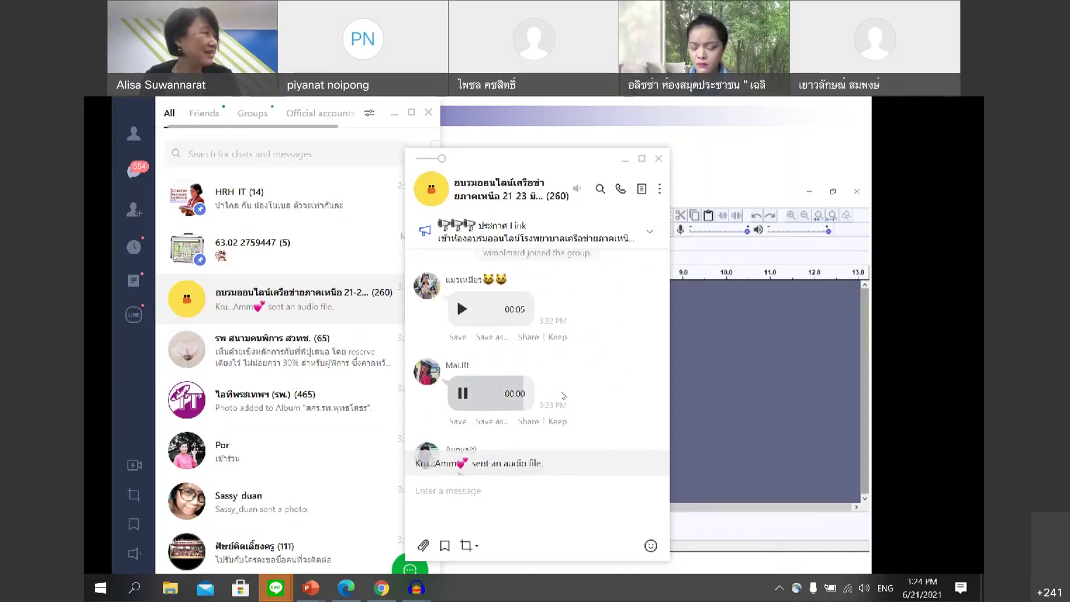
pyautogui.scroll(-1, 481, 389)
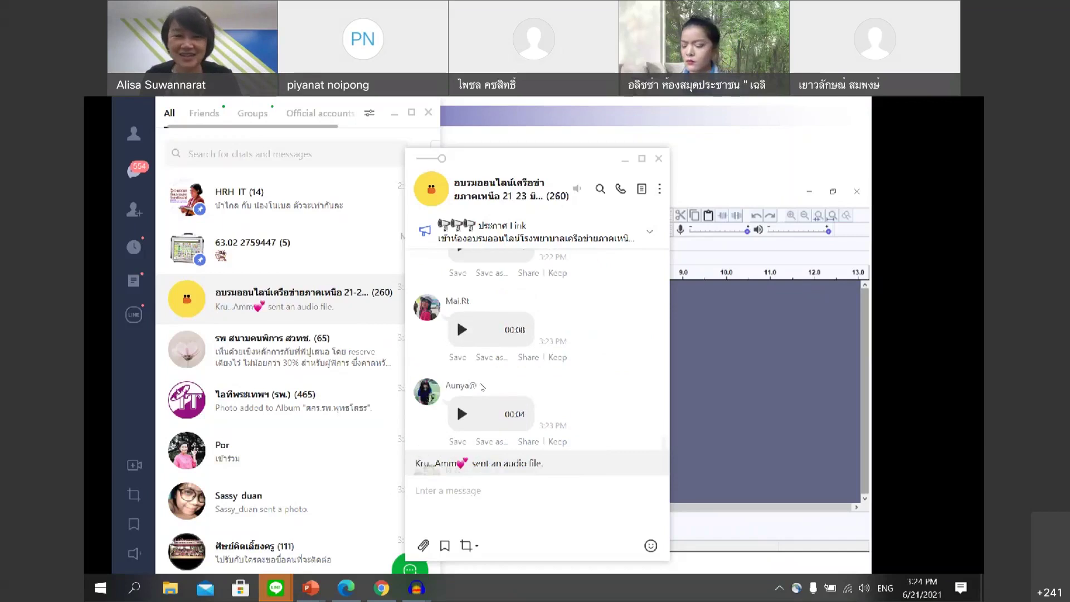
pyautogui.click(463, 413)
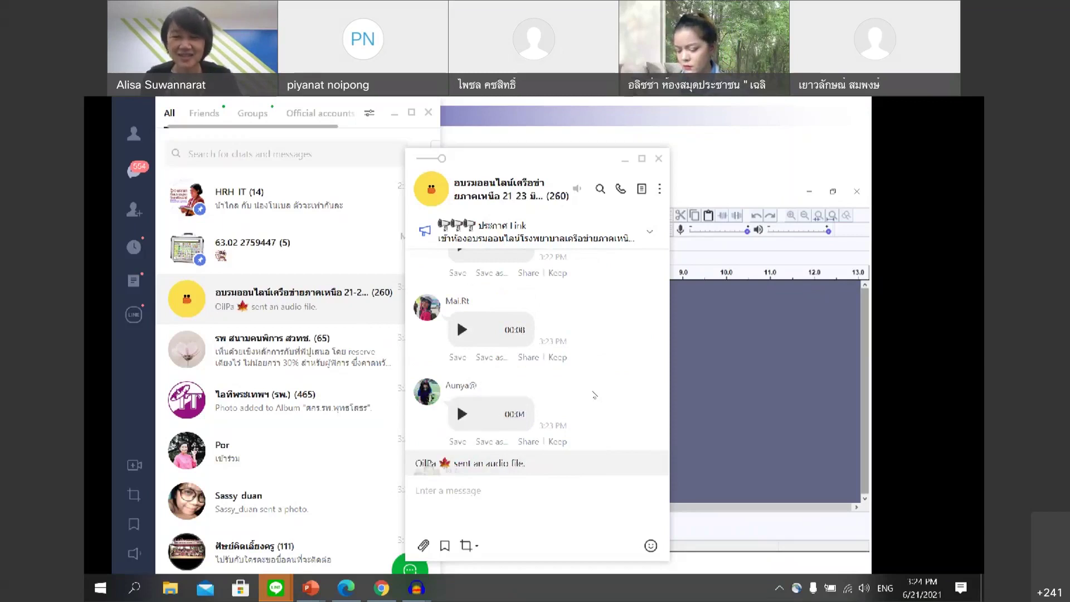
# Step: Listen to the next participants' voice messages in the group chat, through the 8-second one posted at 3:24 PM
pyautogui.scroll(-3, 593, 395)
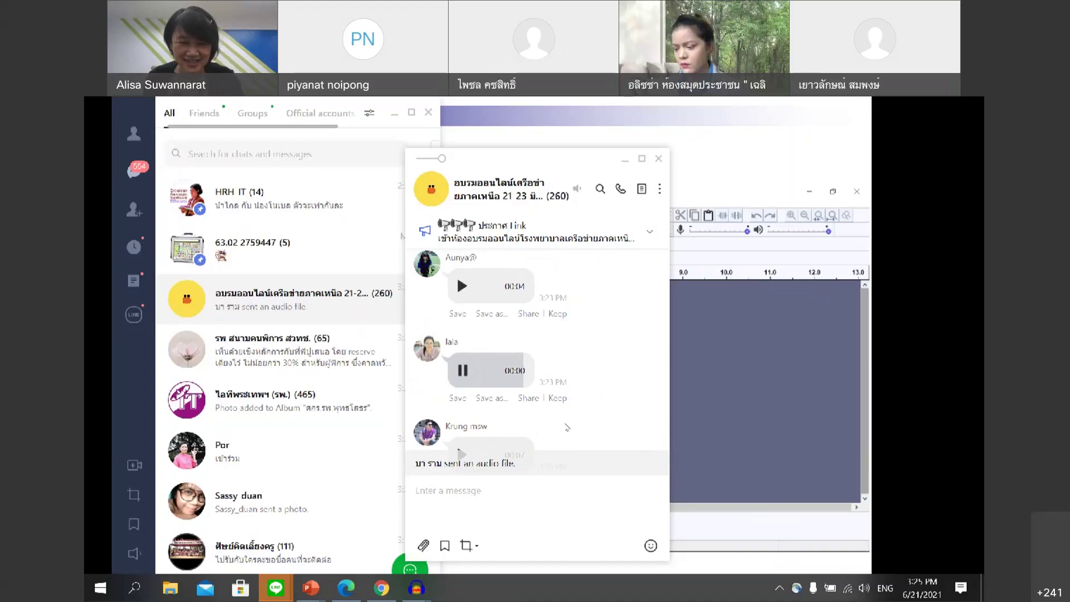
pyautogui.scroll(-2, 566, 427)
pyautogui.scroll(1, 567, 427)
pyautogui.click(460, 352)
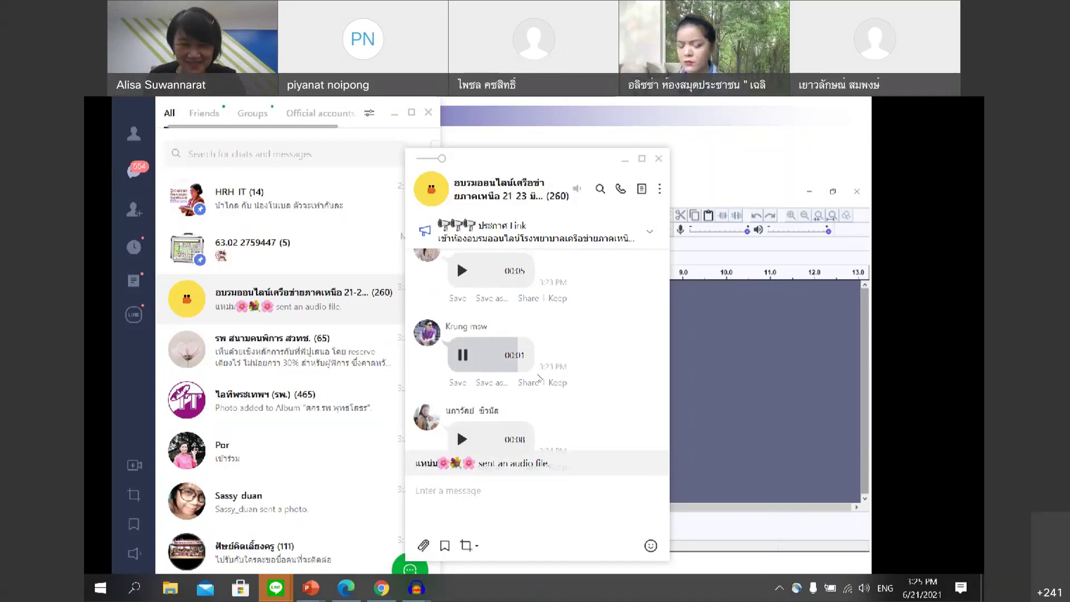
pyautogui.click(462, 374)
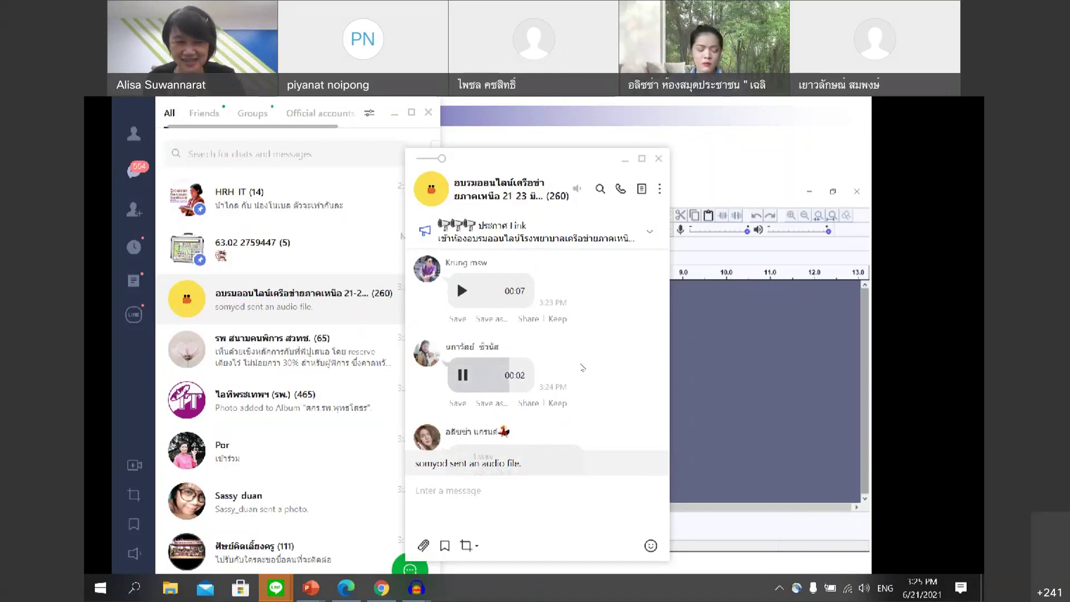
# Step: Open the Speaker/HP level properties from the Windows volume mixer and set the balance to left 0 and right 100
pyautogui.click(864, 590)
pyautogui.rightClick(864, 589)
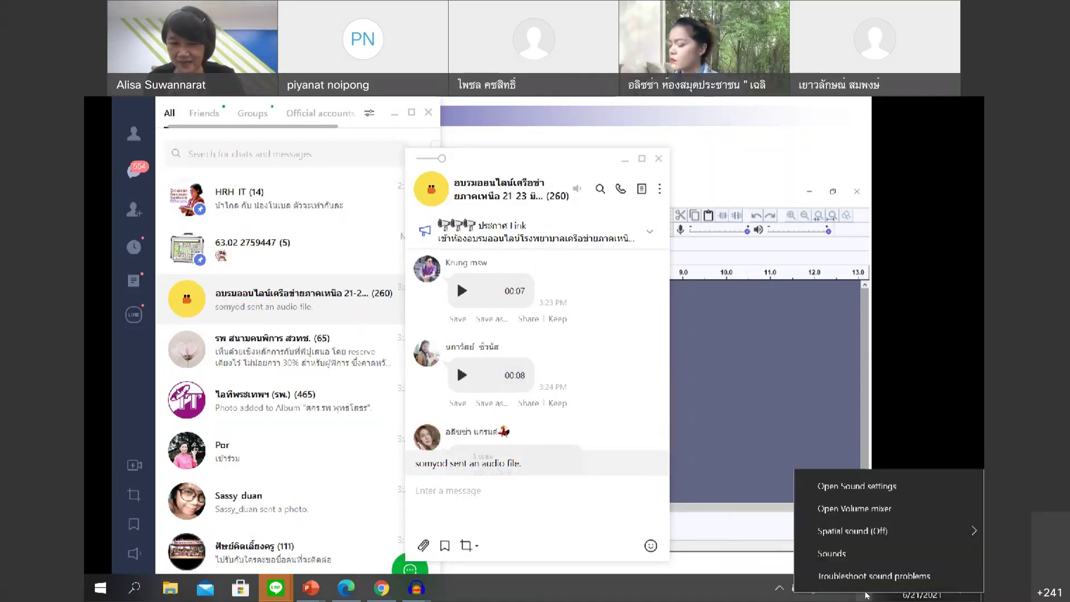
pyautogui.click(877, 509)
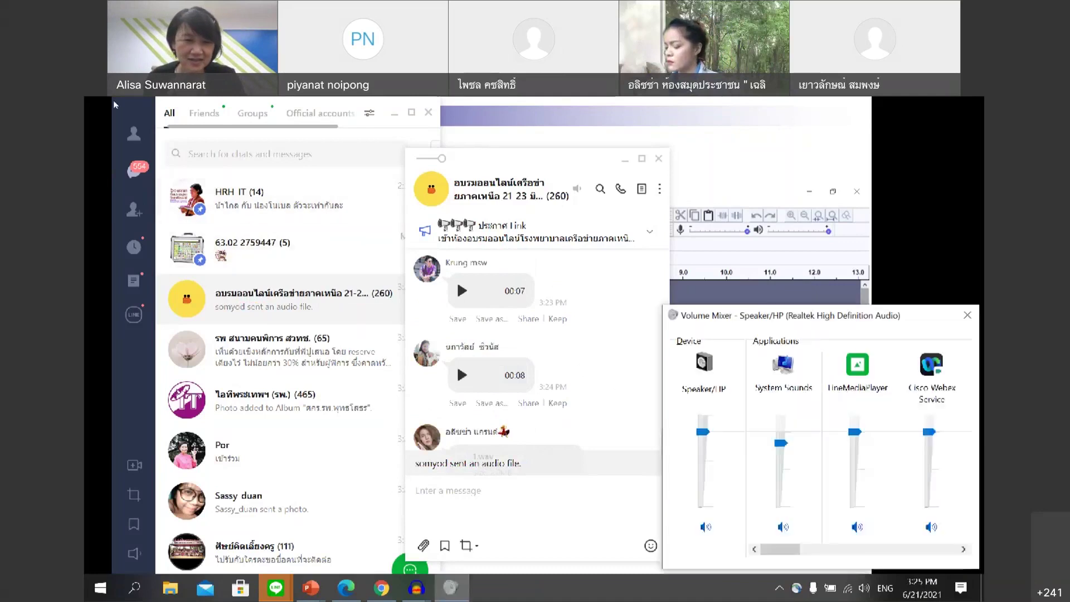
pyautogui.click(703, 362)
pyautogui.click(199, 189)
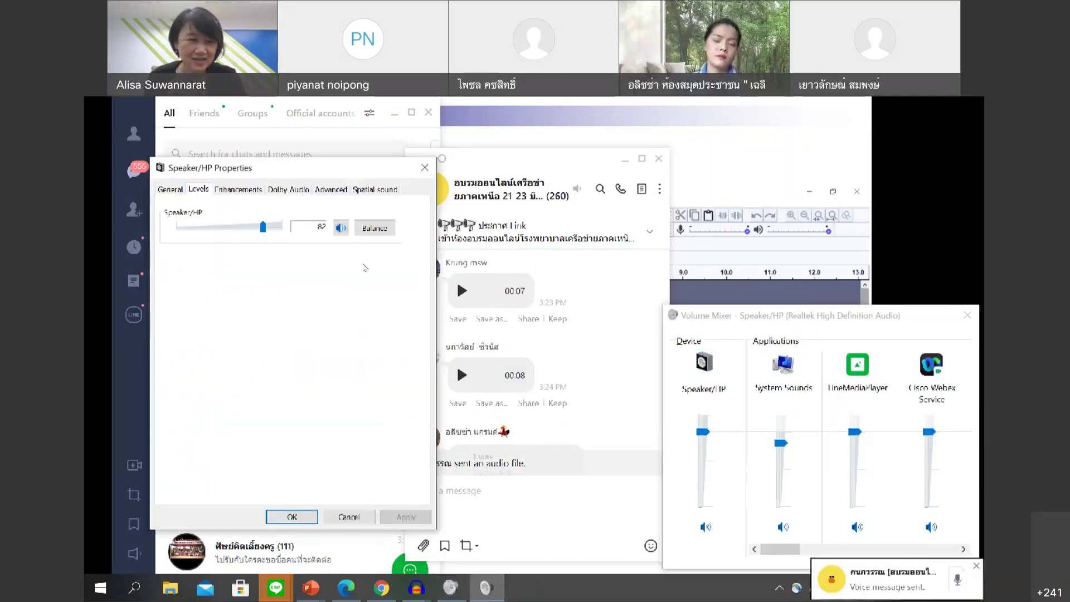
pyautogui.click(373, 230)
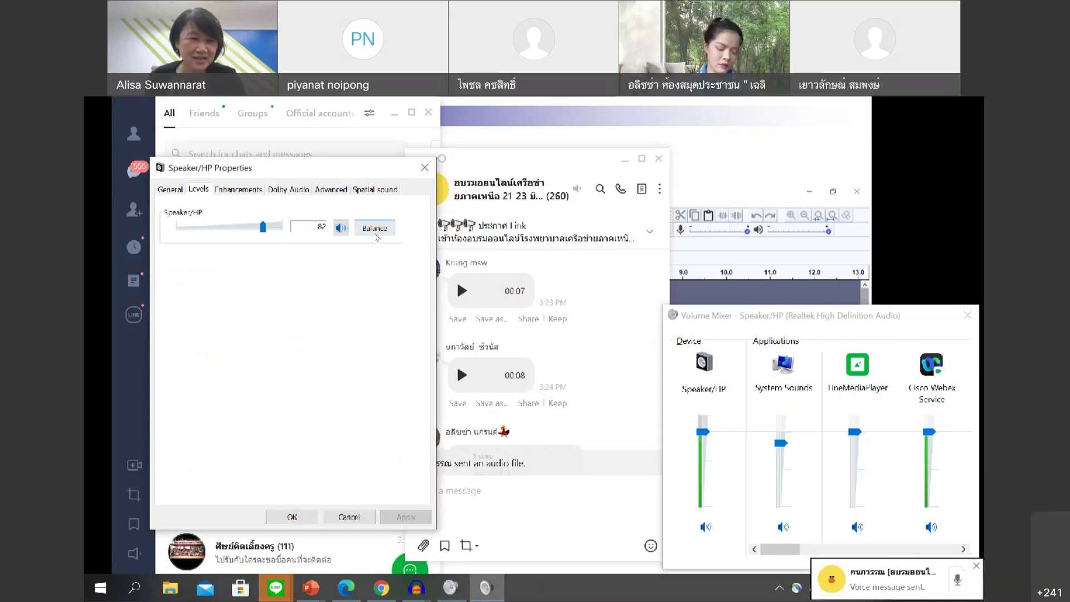
pyautogui.moveTo(227, 222); pyautogui.dragTo(149, 221)
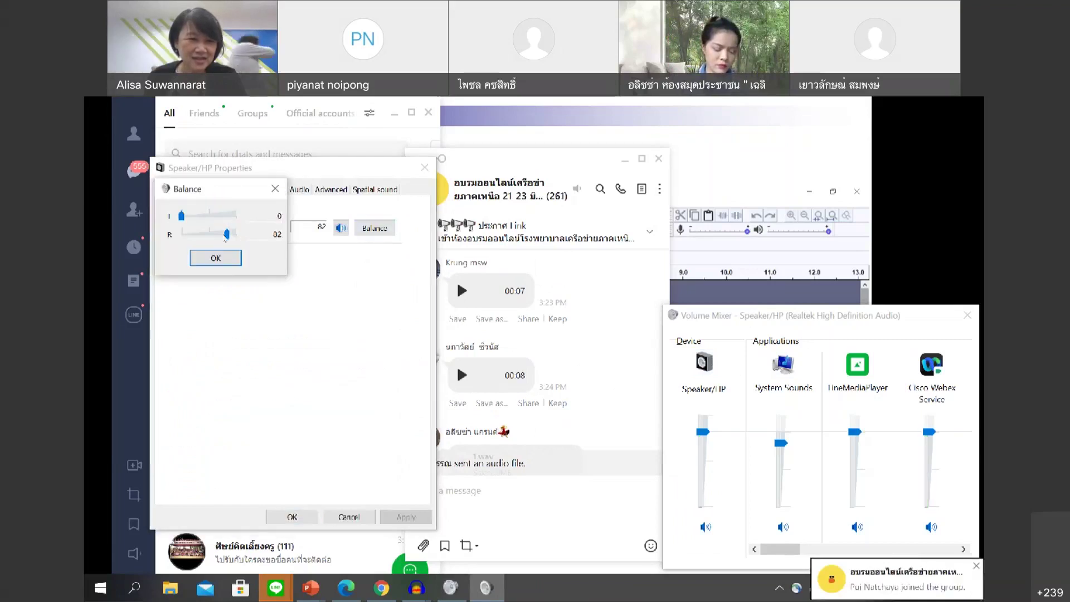
pyautogui.moveTo(226, 234); pyautogui.dragTo(236, 234)
pyautogui.click(215, 258)
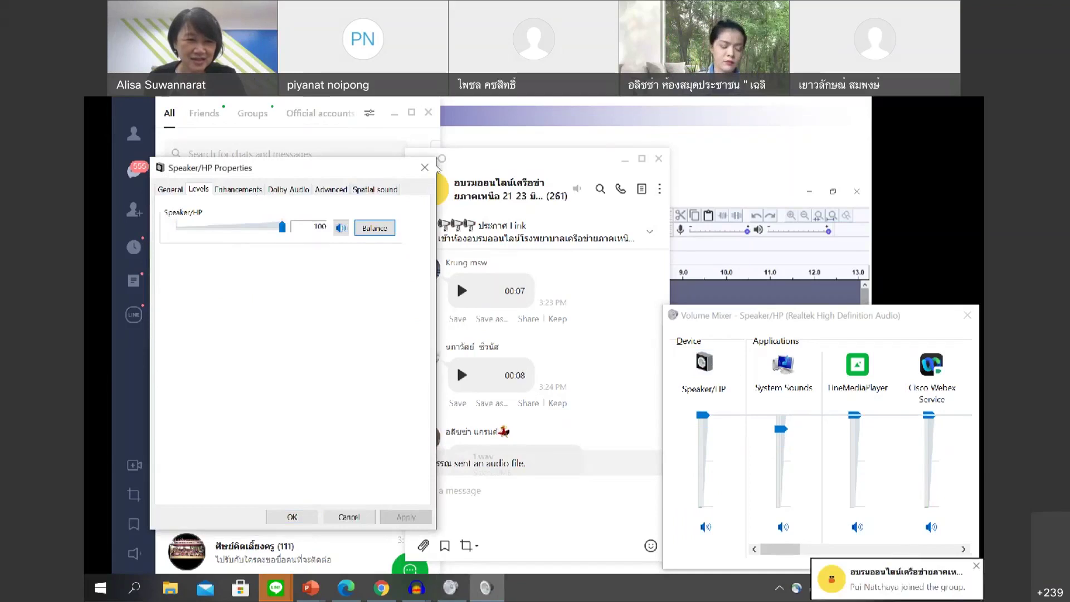
# Step: Close the speaker properties and volume mixer, replay the 8-second voice message posted at 3:24 PM, and raise the system volume to 100
pyautogui.click(425, 167)
pyautogui.click(462, 374)
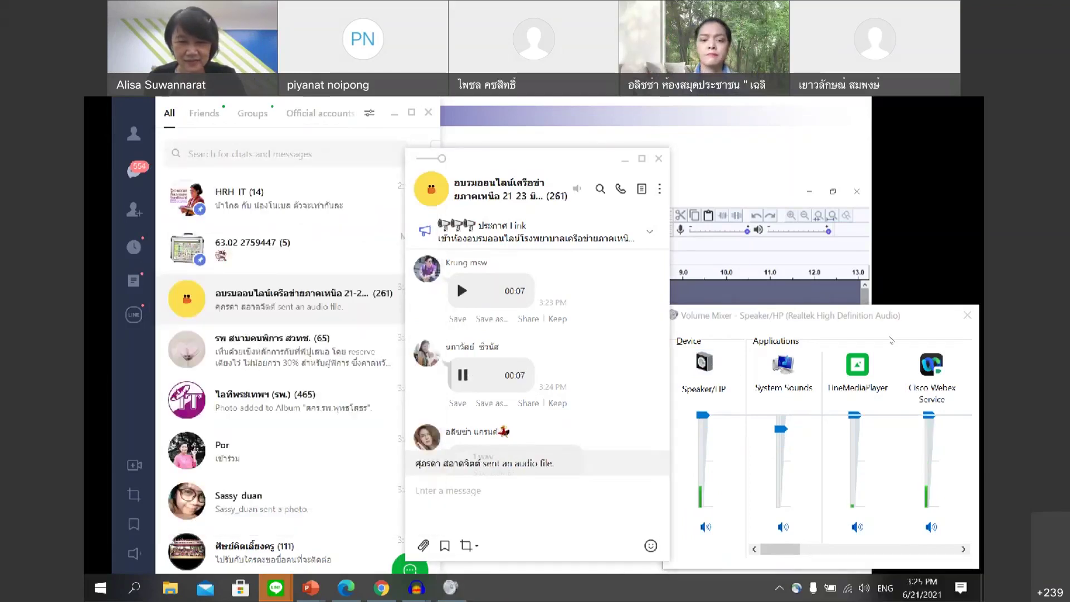
pyautogui.click(966, 315)
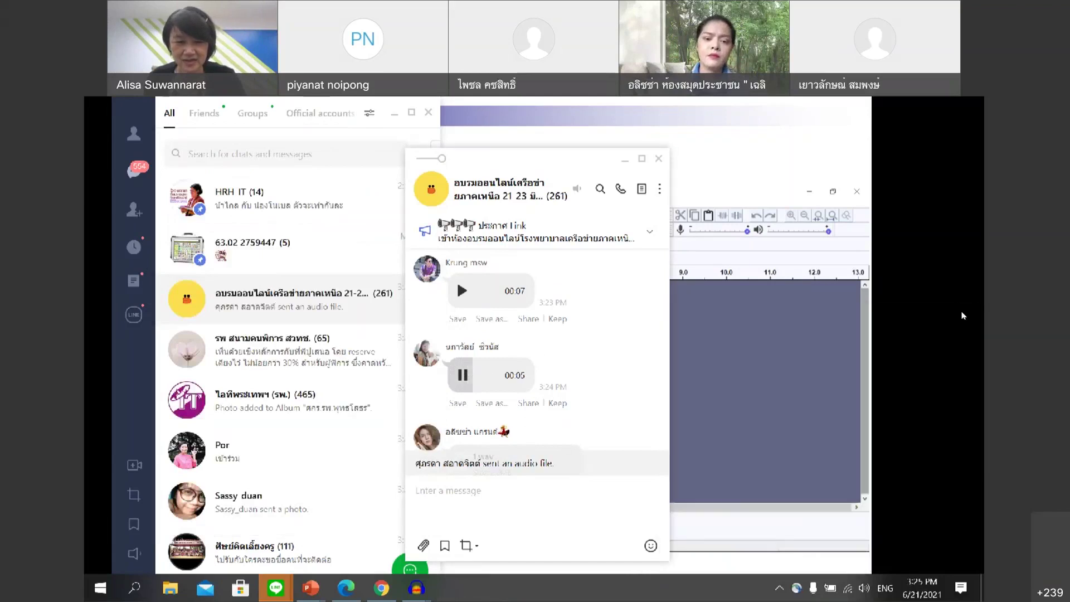
pyautogui.press('XF86AudioRaiseVolume')
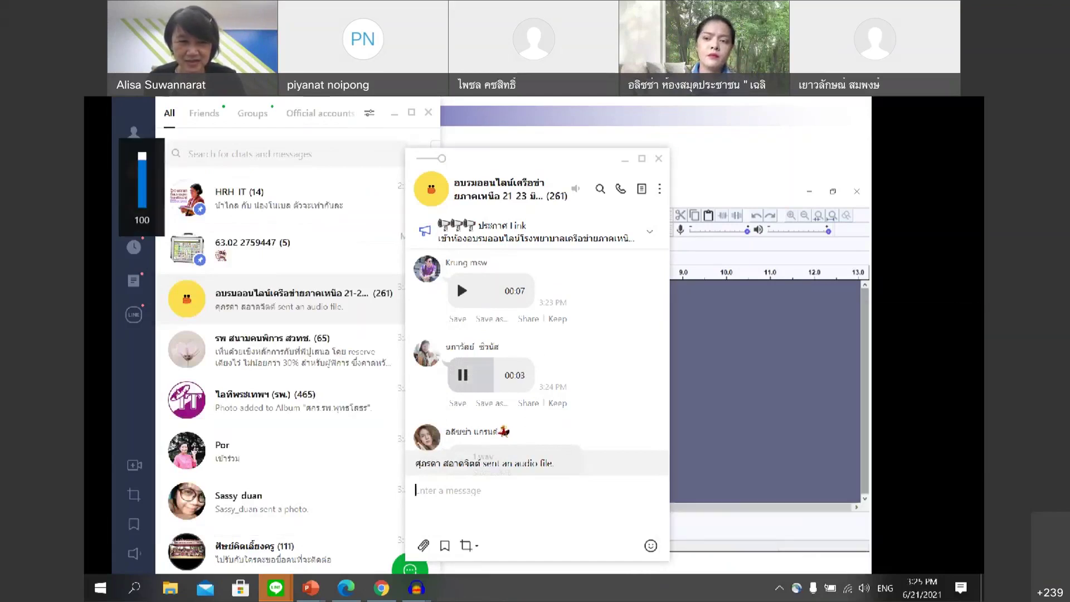
# Step: Replay the group chat's voice messages from the 4-second one posted at 3:23 PM through the 8-second one posted at 3:24 PM
pyautogui.scroll(-1, 456, 279)
pyautogui.scroll(2, 462, 356)
pyautogui.scroll(2, 463, 357)
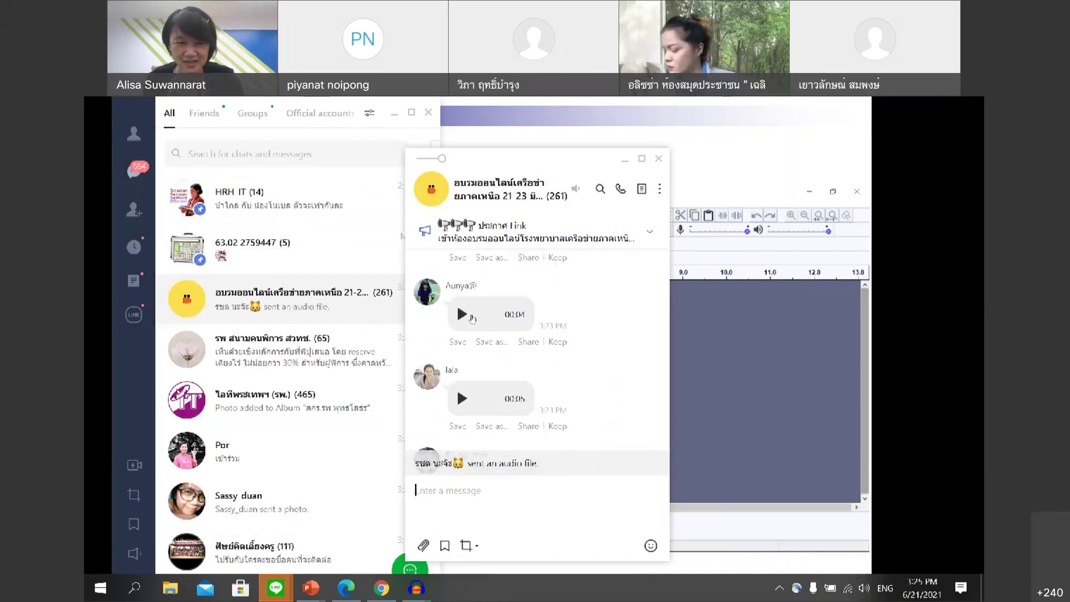
pyautogui.scroll(1, 472, 319)
pyautogui.scroll(2, 468, 397)
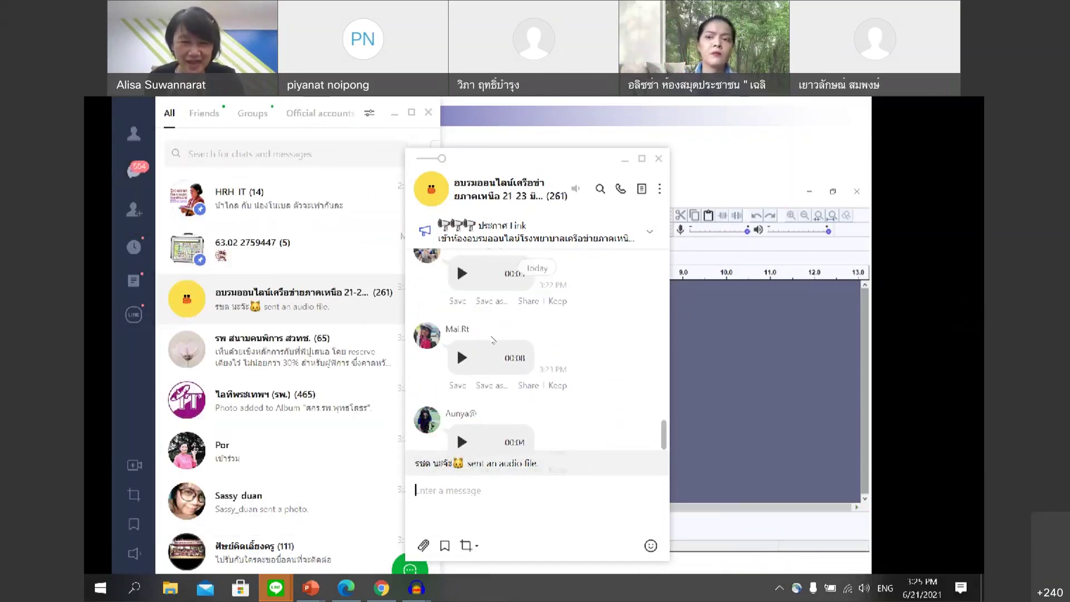
pyautogui.scroll(-2, 469, 396)
pyautogui.click(462, 314)
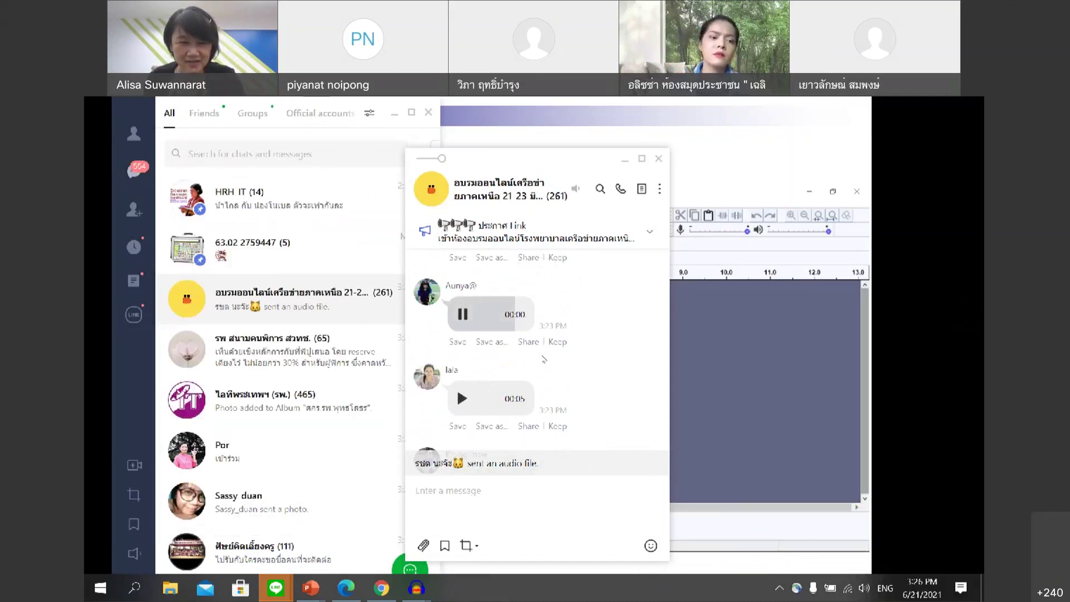
pyautogui.click(462, 399)
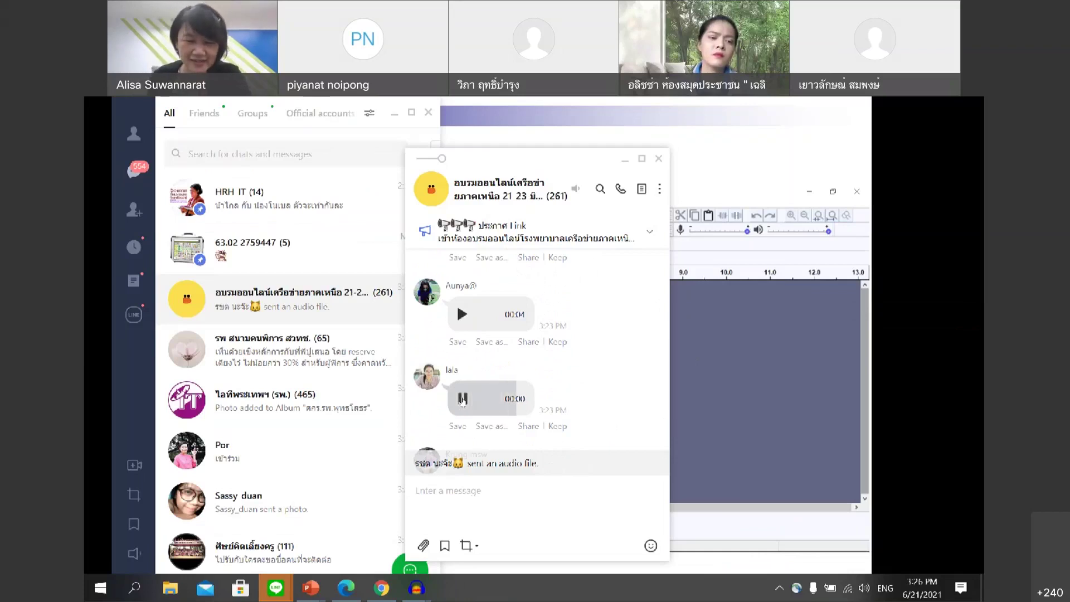
pyautogui.scroll(-2, 467, 397)
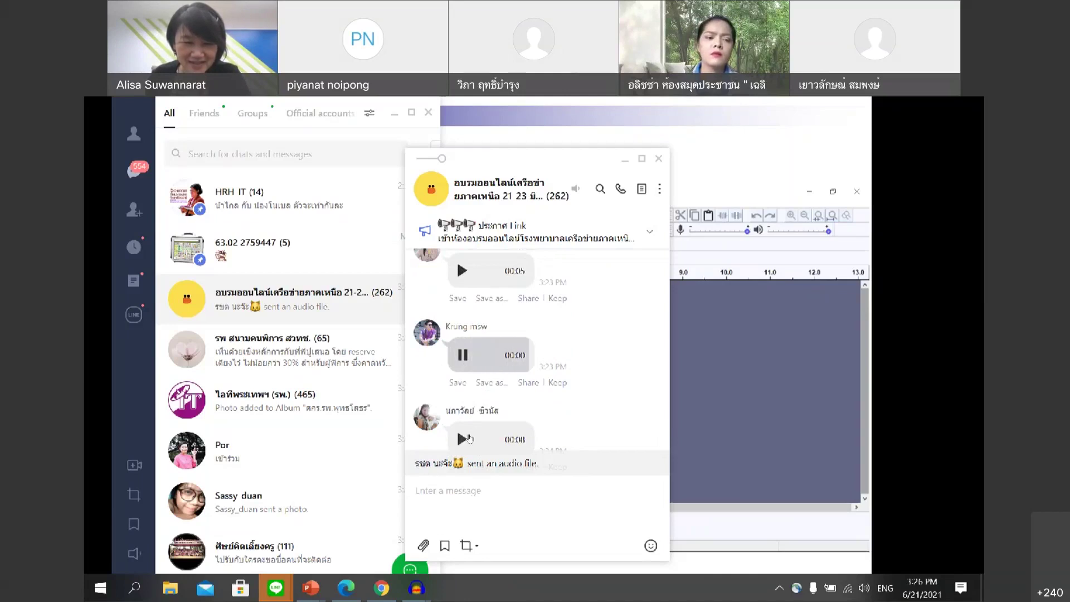
pyautogui.click(463, 439)
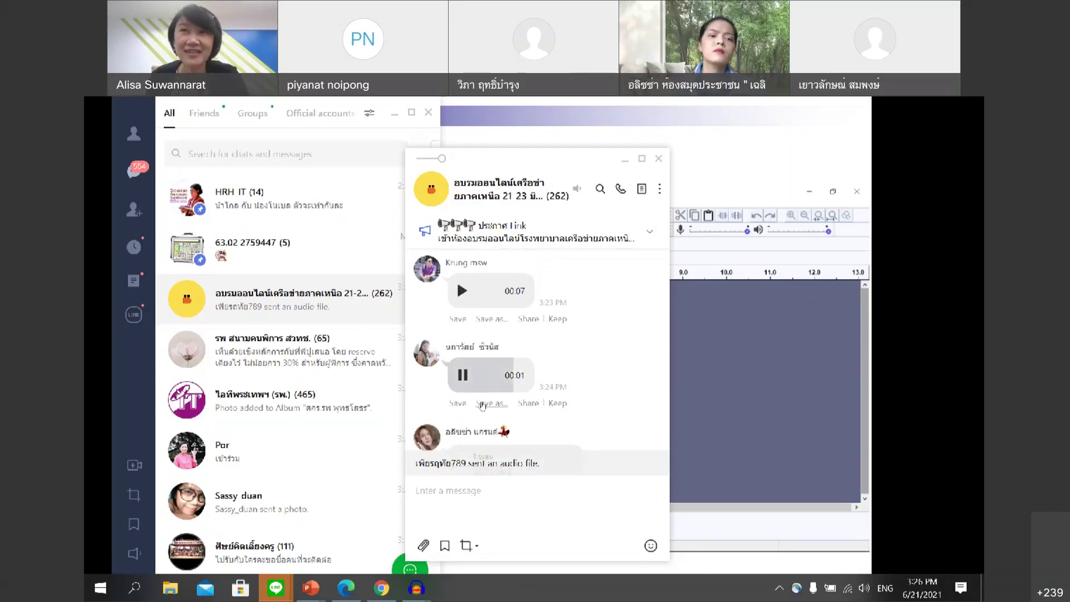
# Step: Save and open the 1.wav attachment from the group chat, allow opening it, listen to it, and close the music player
pyautogui.scroll(-1, 483, 405)
pyautogui.moveTo(485, 407)
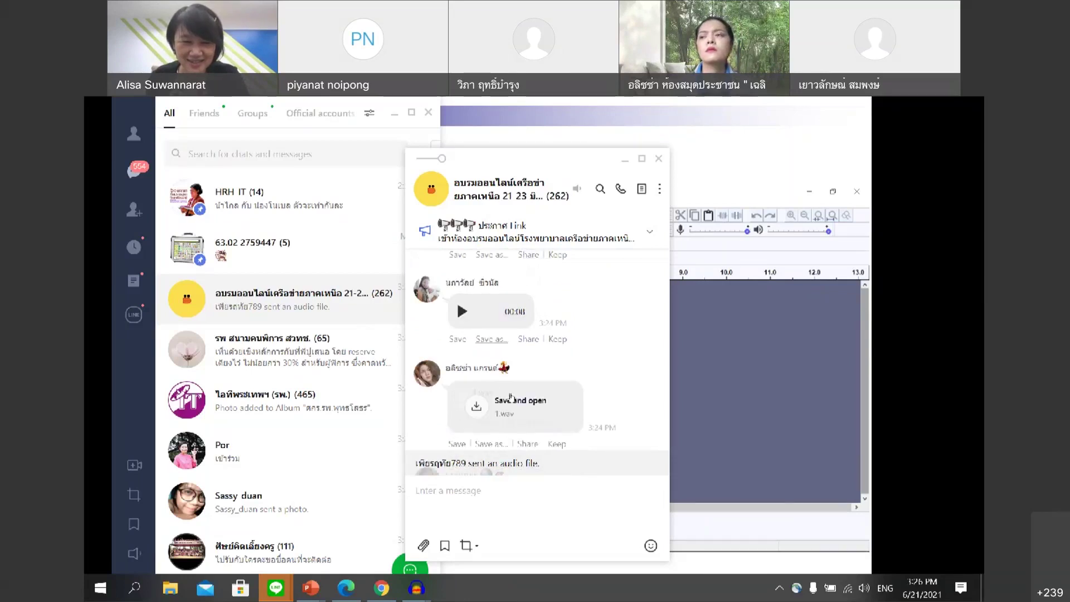
pyautogui.click(490, 404)
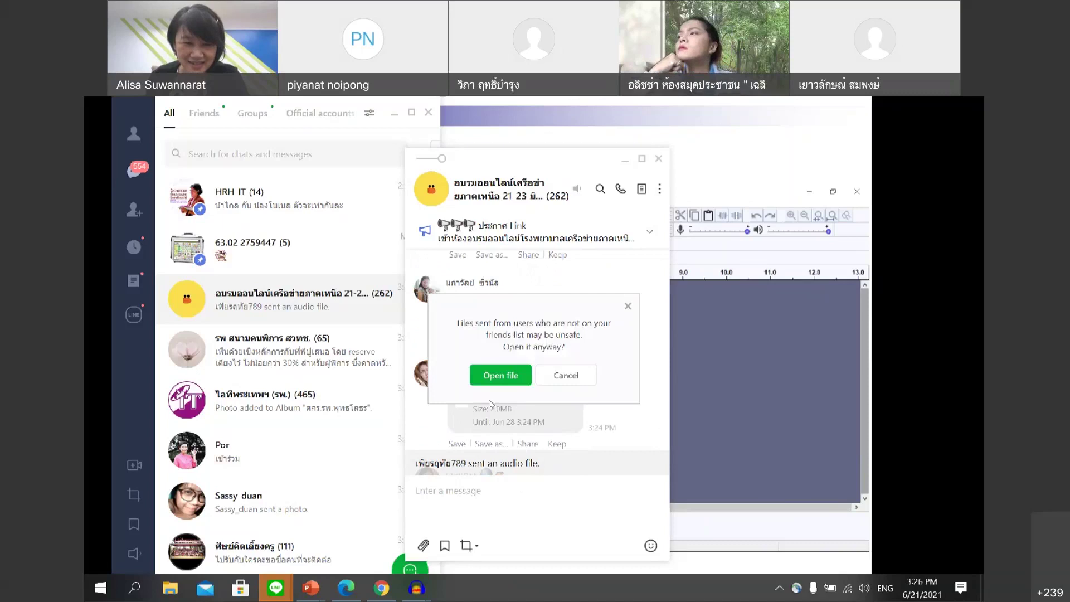
pyautogui.click(500, 376)
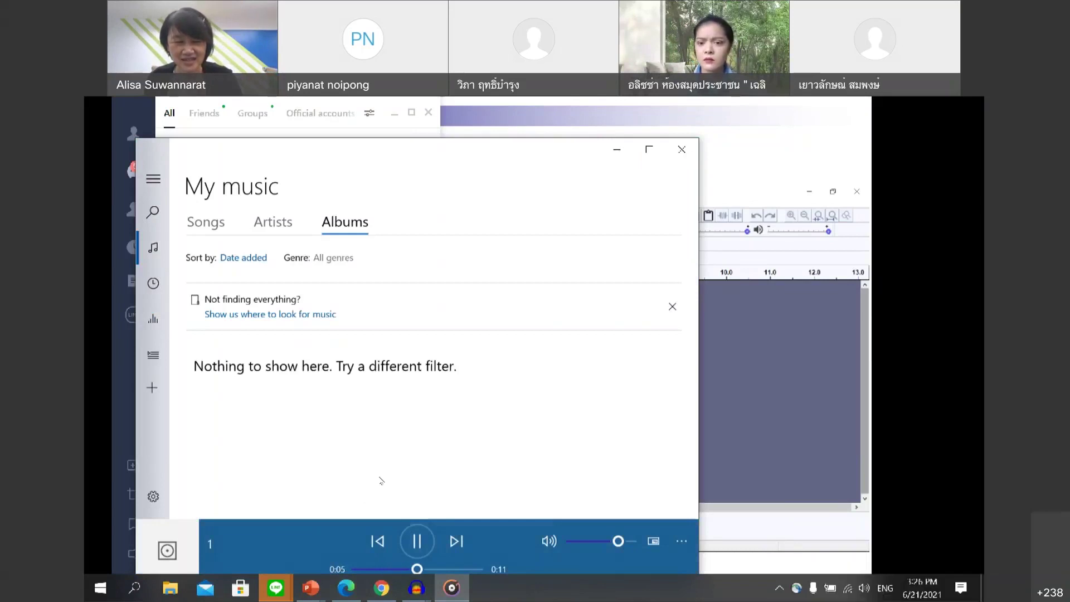
pyautogui.click(682, 150)
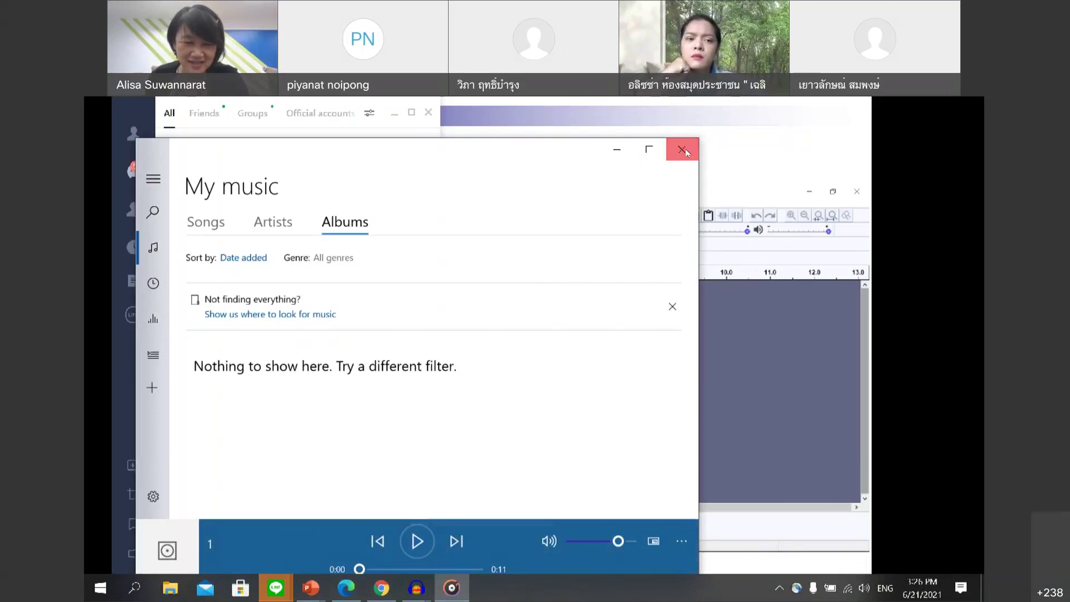
# Step: Play the two voice messages that follow 1.wav in the group chat, ending with the 7-second one
pyautogui.click(481, 328)
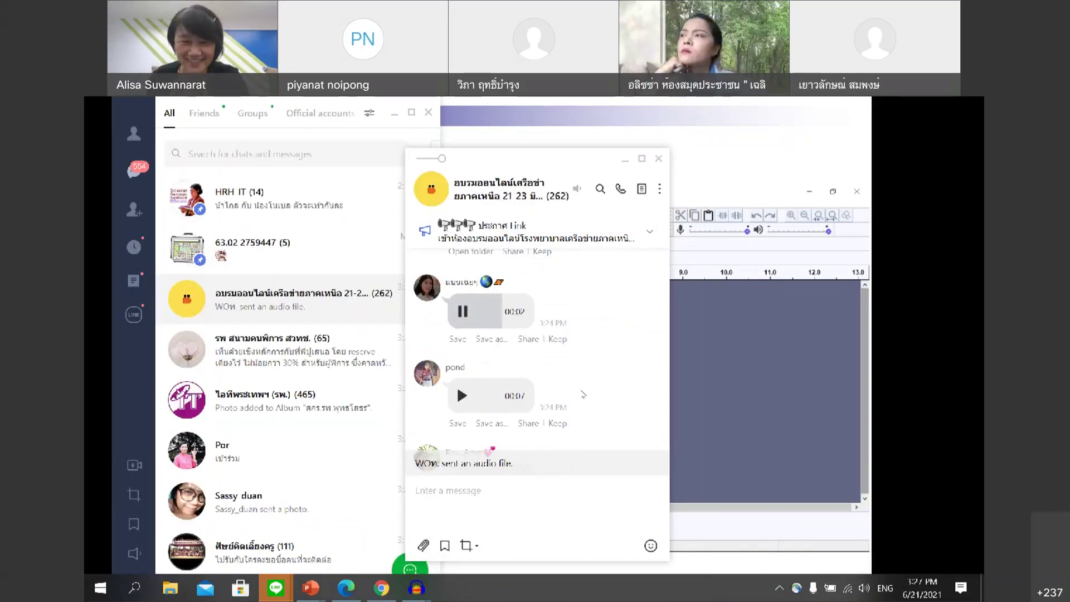
pyautogui.scroll(-1, 557, 379)
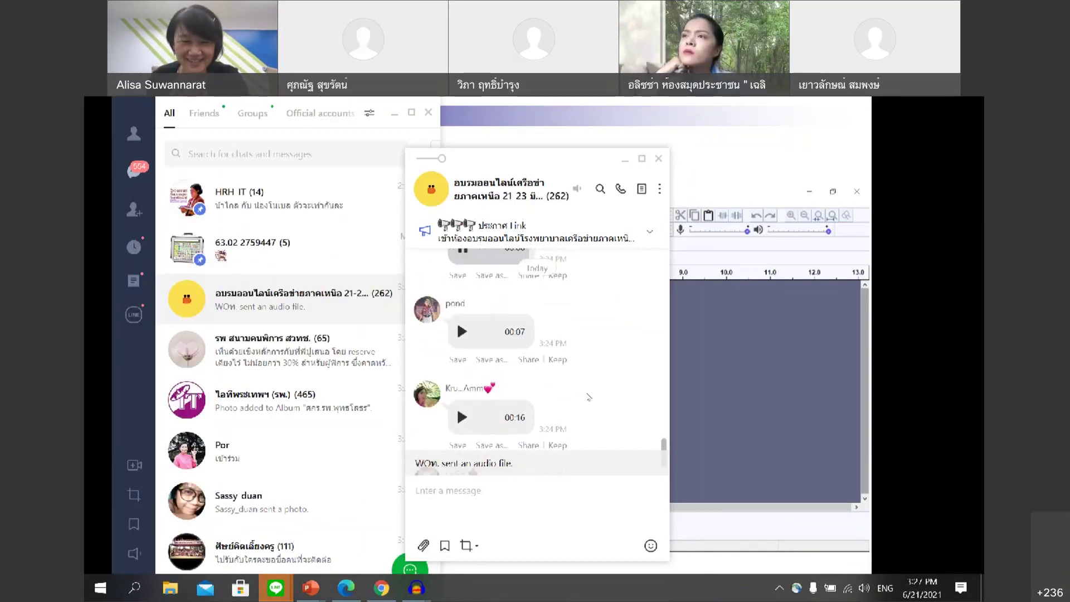
pyautogui.click(462, 331)
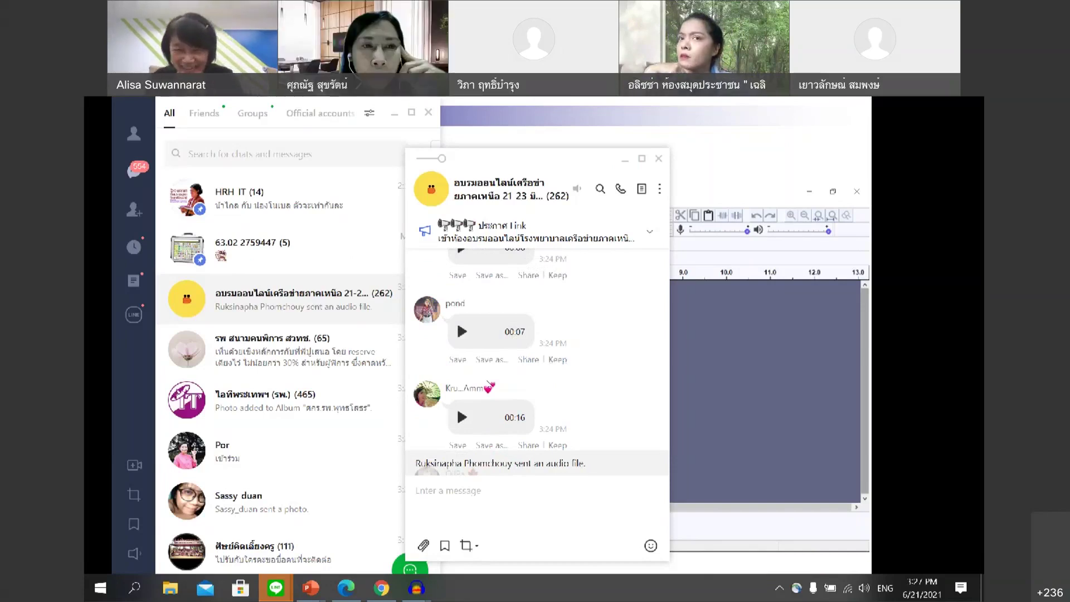
# Step: Look through the remaining voice messages in the group chat down to the most recent submission
pyautogui.scroll(-3, 503, 402)
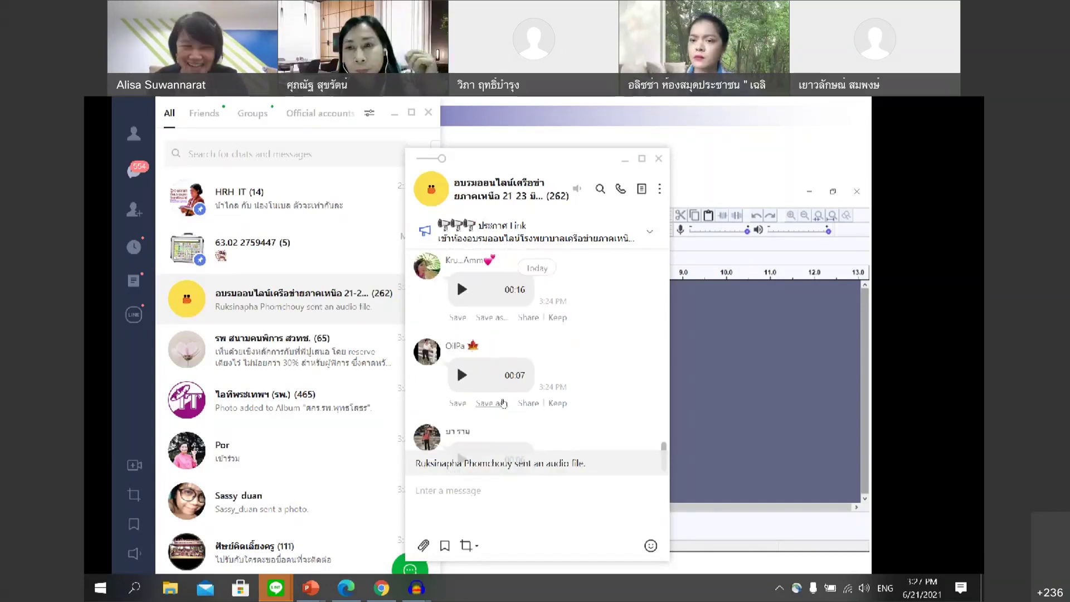
pyautogui.scroll(-1, 505, 403)
pyautogui.scroll(-5, 504, 404)
pyautogui.scroll(-2, 509, 396)
pyautogui.scroll(-2, 538, 420)
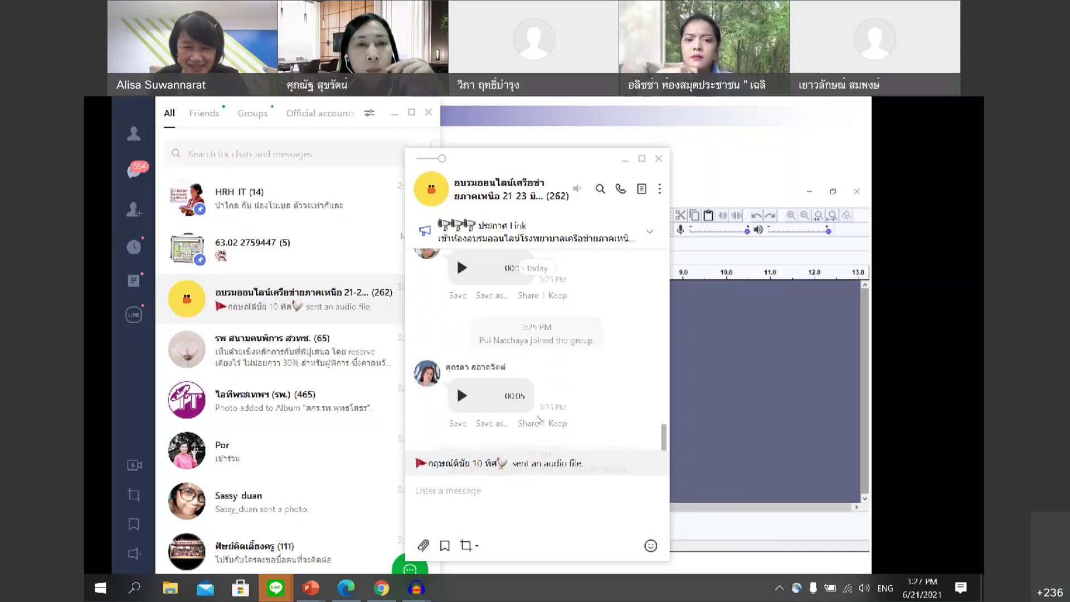
pyautogui.scroll(-4, 539, 420)
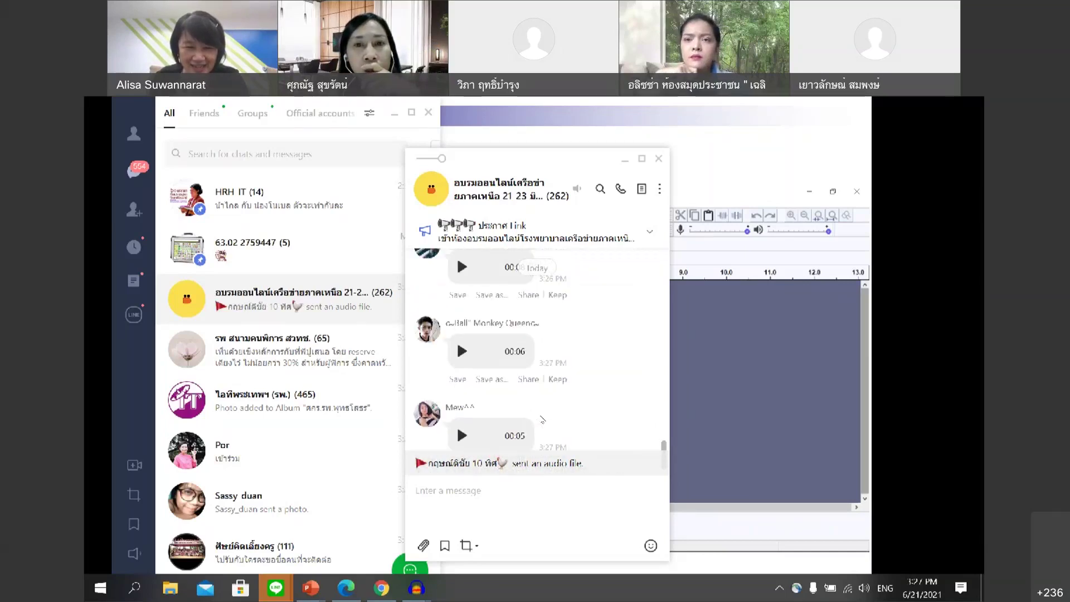
pyautogui.scroll(-3, 542, 419)
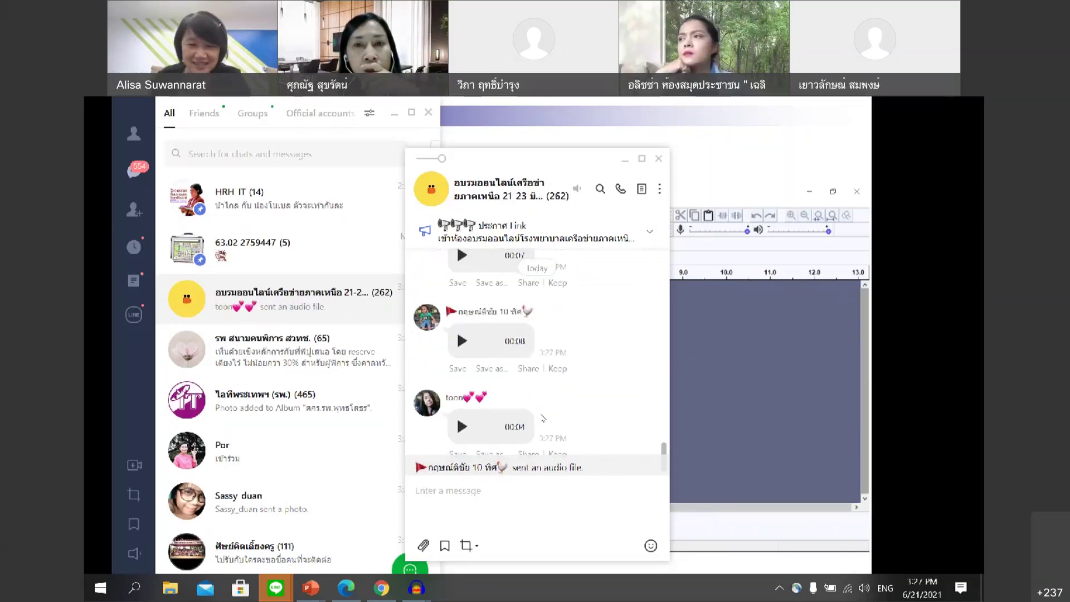
pyautogui.scroll(-2, 545, 414)
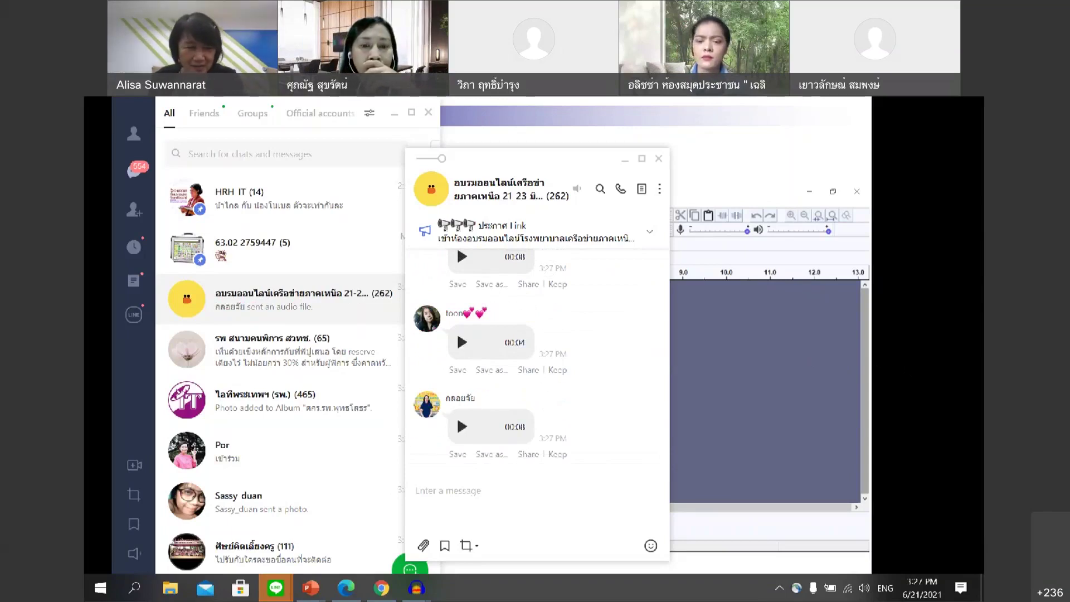
# Step: Search Windows for "soun" and open Voice Recorder
pyautogui.press('super')
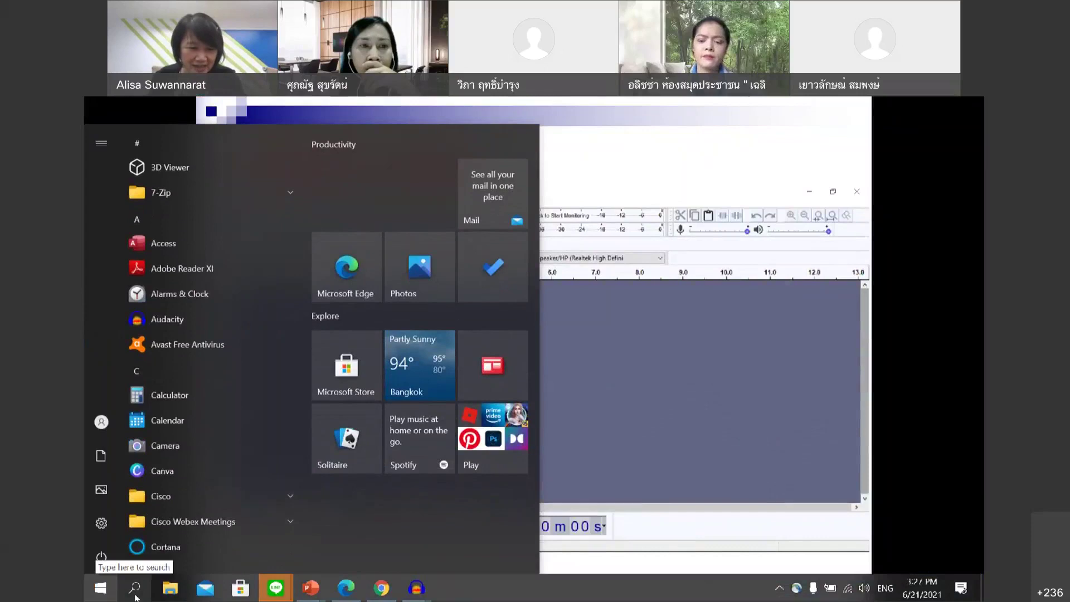
pyautogui.click(134, 587)
pyautogui.write('soun')
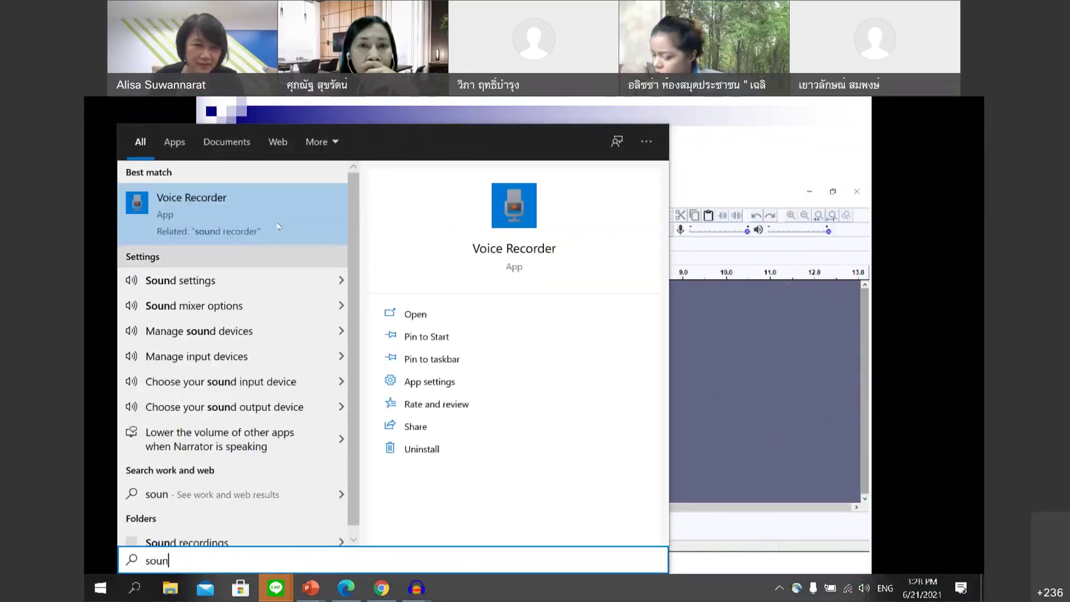
pyautogui.click(244, 225)
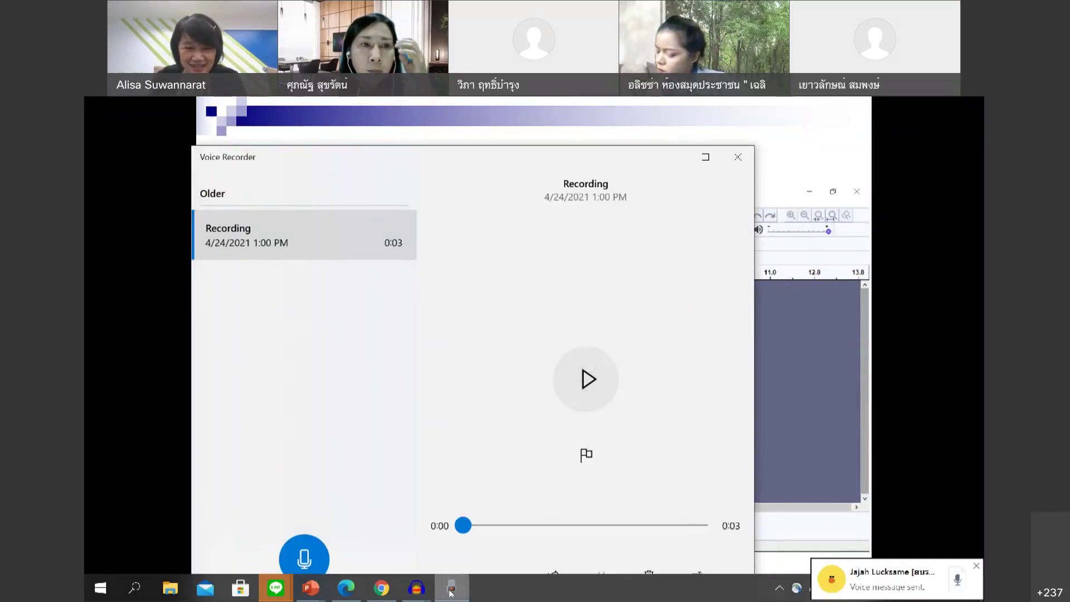
# Step: Record a voice clip about 6 seconds long in Voice Recorder and play it back
pyautogui.click(304, 560)
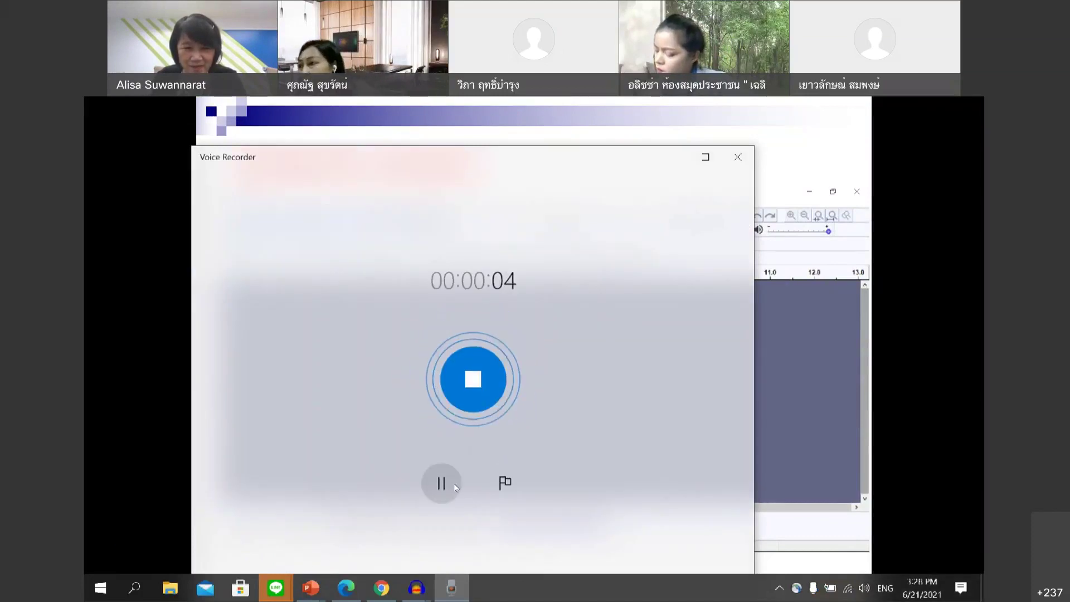
pyautogui.click(471, 384)
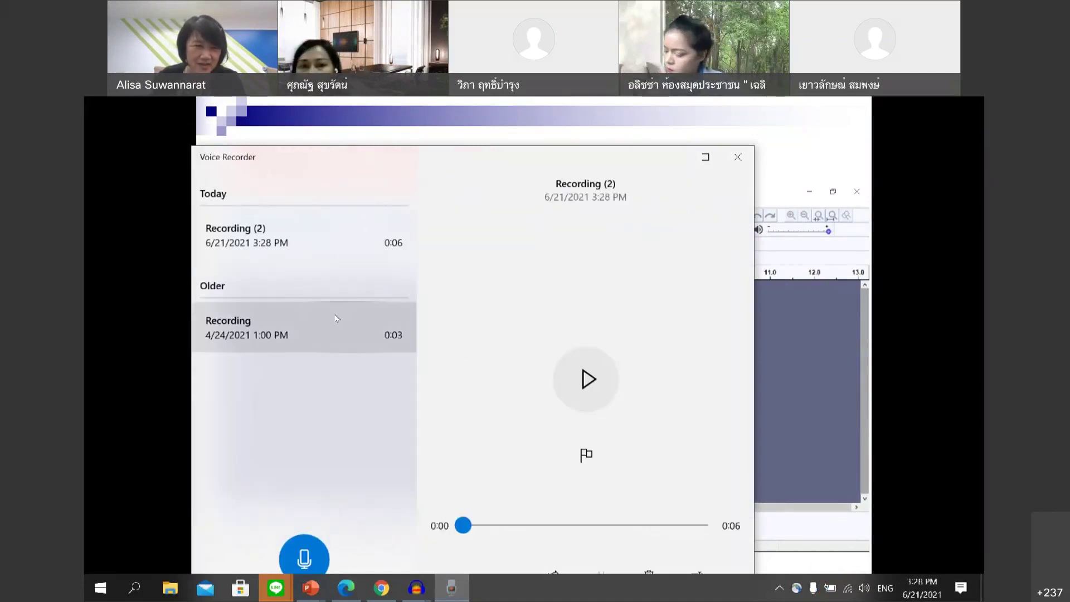
pyautogui.click(326, 330)
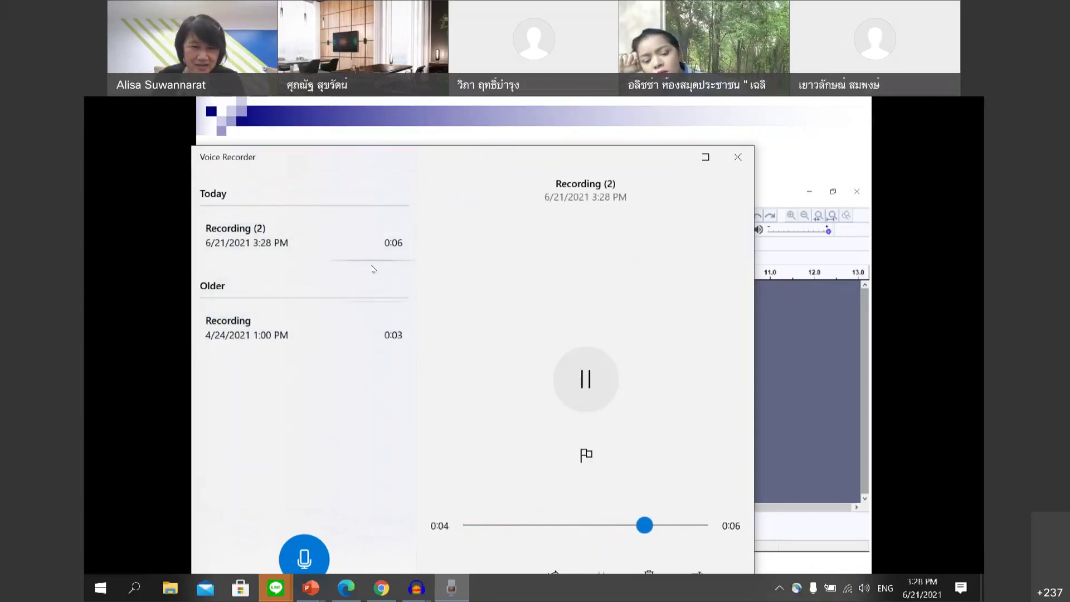
# Step: Reposition the Voice Recorder window to reveal its commands and open the file location of the new recording
pyautogui.rightClick(361, 241)
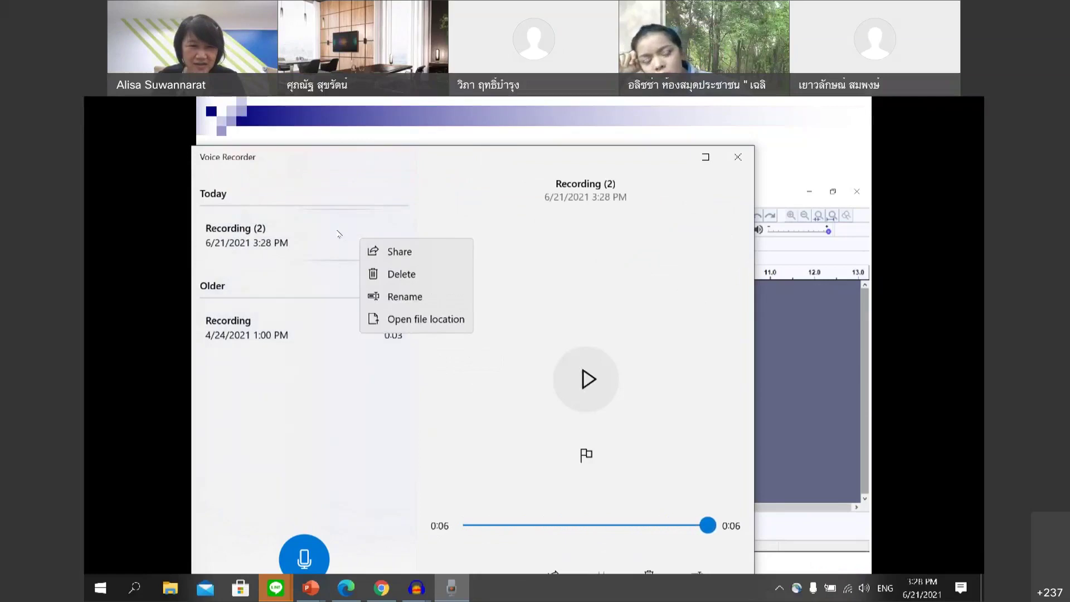
pyautogui.click(337, 234)
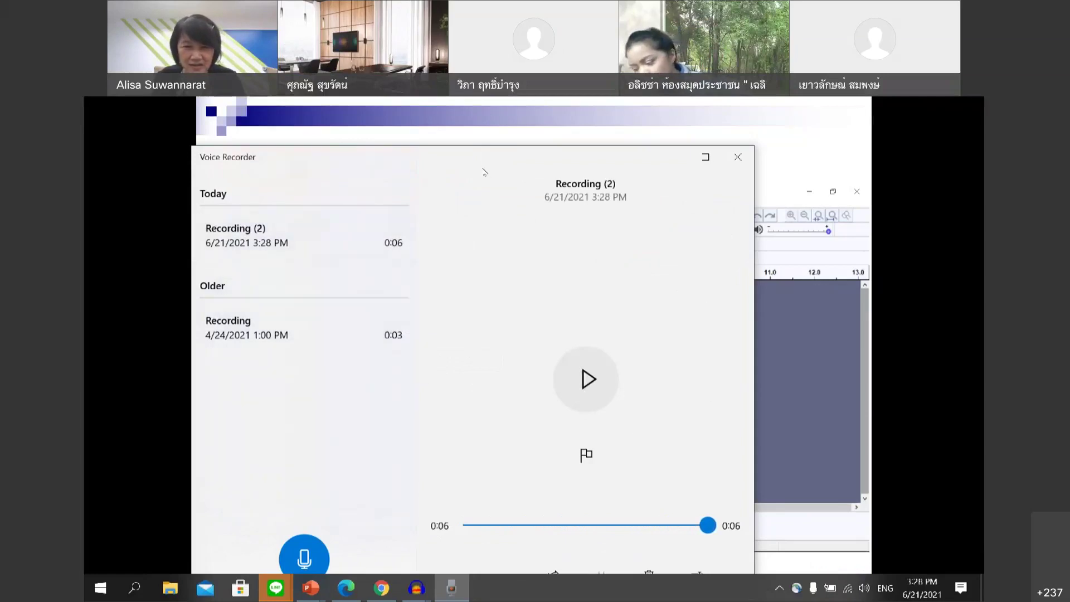
pyautogui.moveTo(483, 172); pyautogui.dragTo(491, 124)
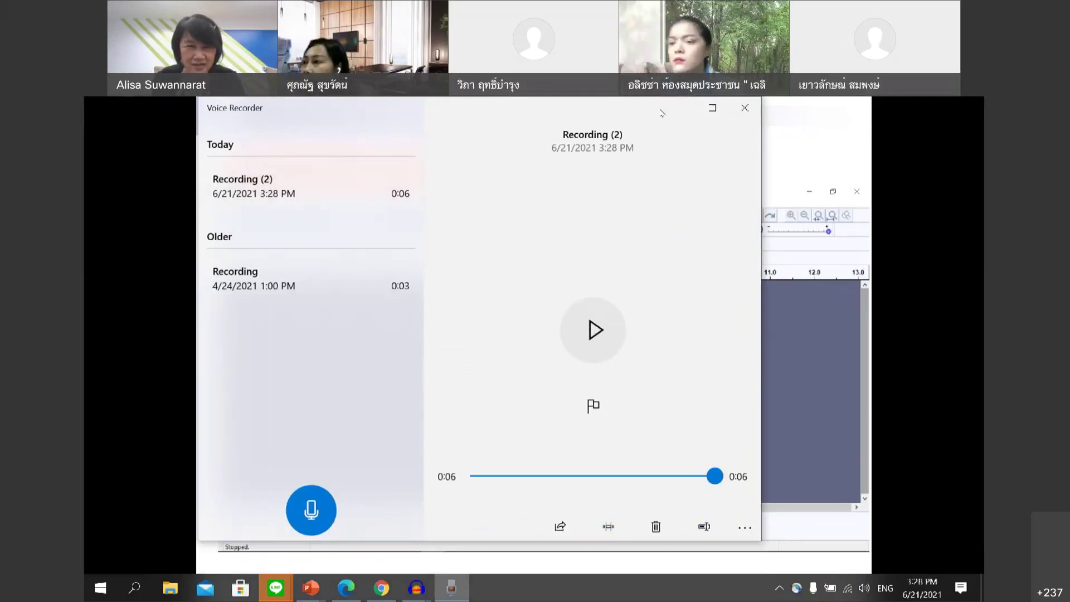
pyautogui.moveTo(662, 113); pyautogui.dragTo(666, 149)
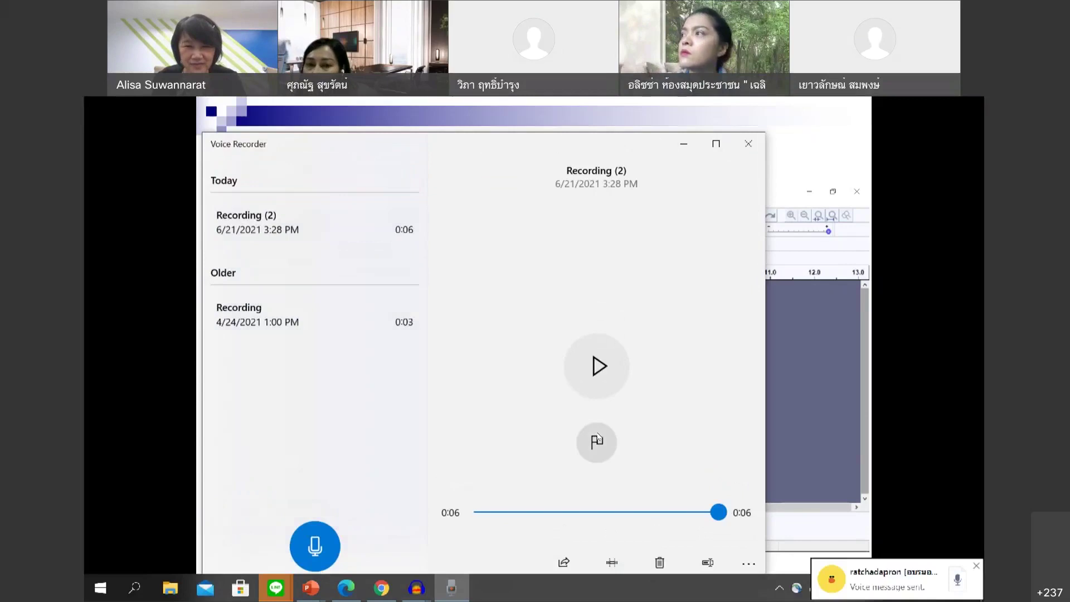
pyautogui.click(742, 567)
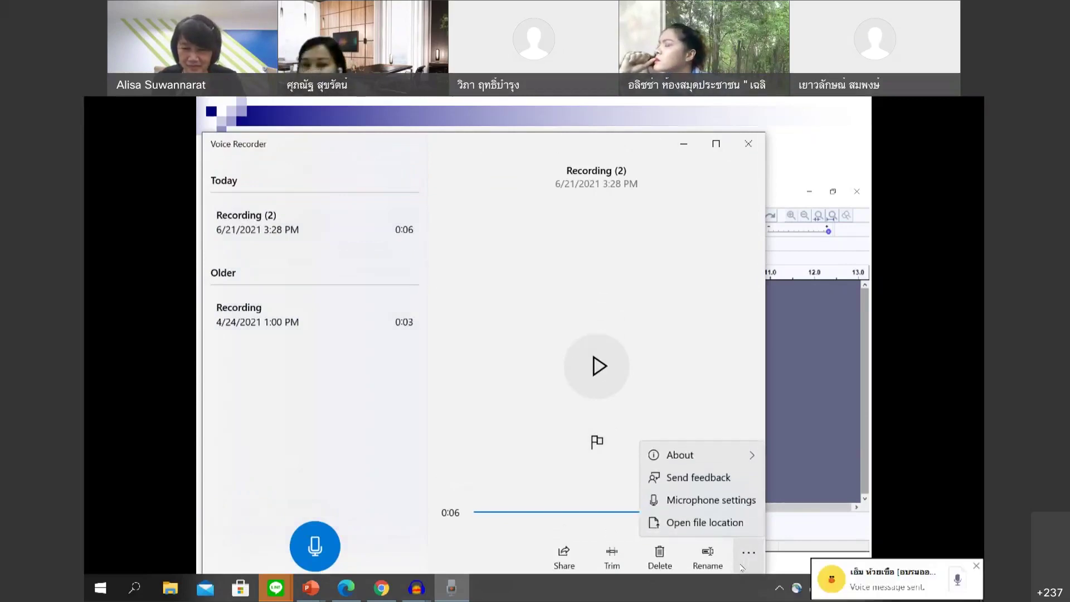
pyautogui.click(733, 520)
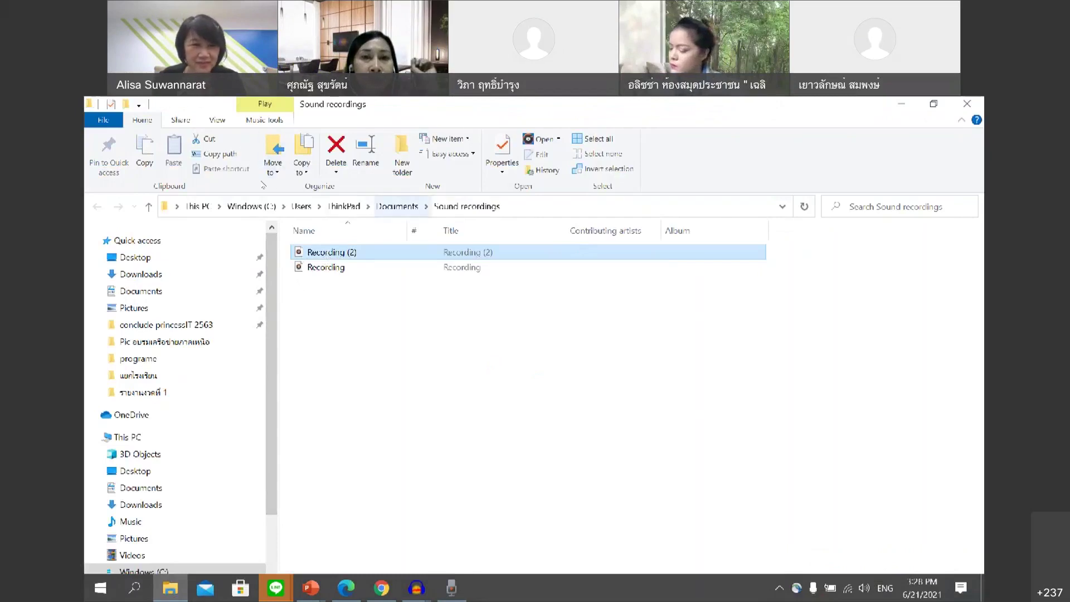
# Step: Check the file type of Recording (2) in its file properties, and close the properties
pyautogui.rightClick(395, 250)
pyautogui.click(479, 590)
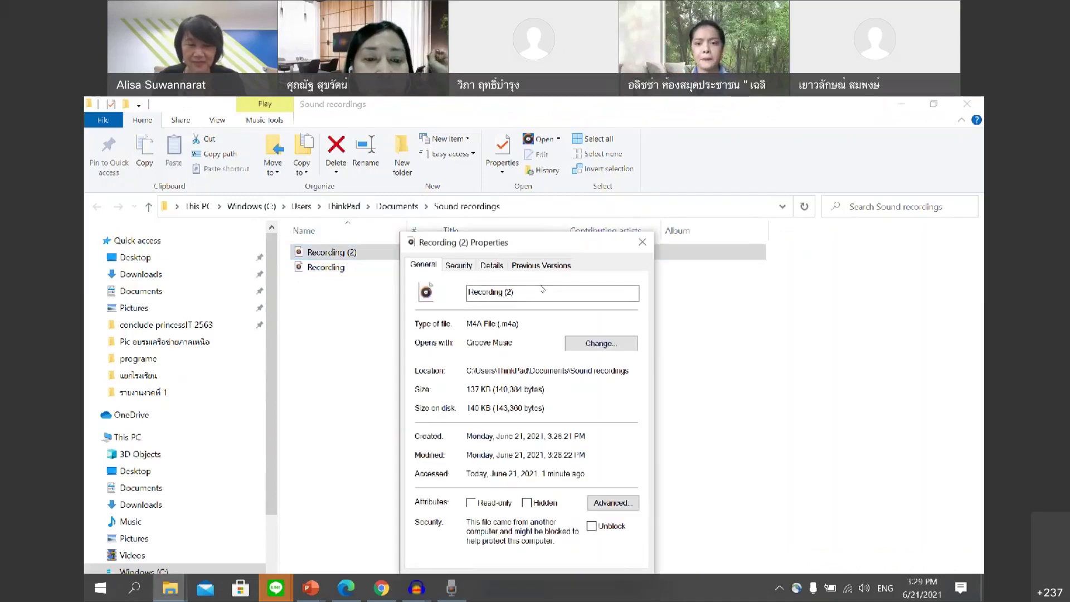
pyautogui.click(642, 242)
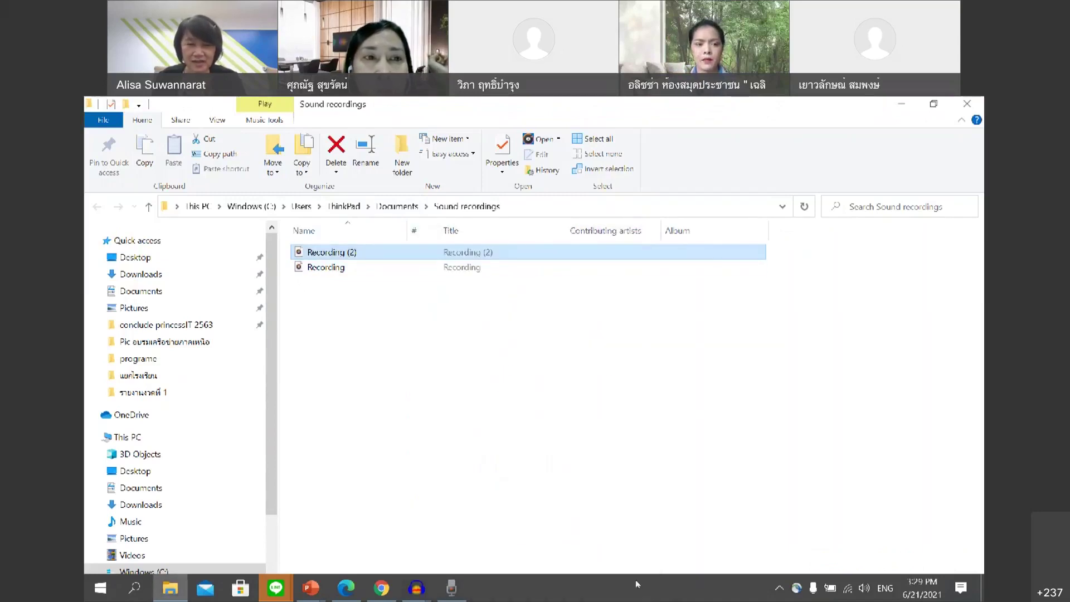
# Step: Close Voice Recorder and reopen it by searching Windows for "sou"
pyautogui.moveTo(416, 591)
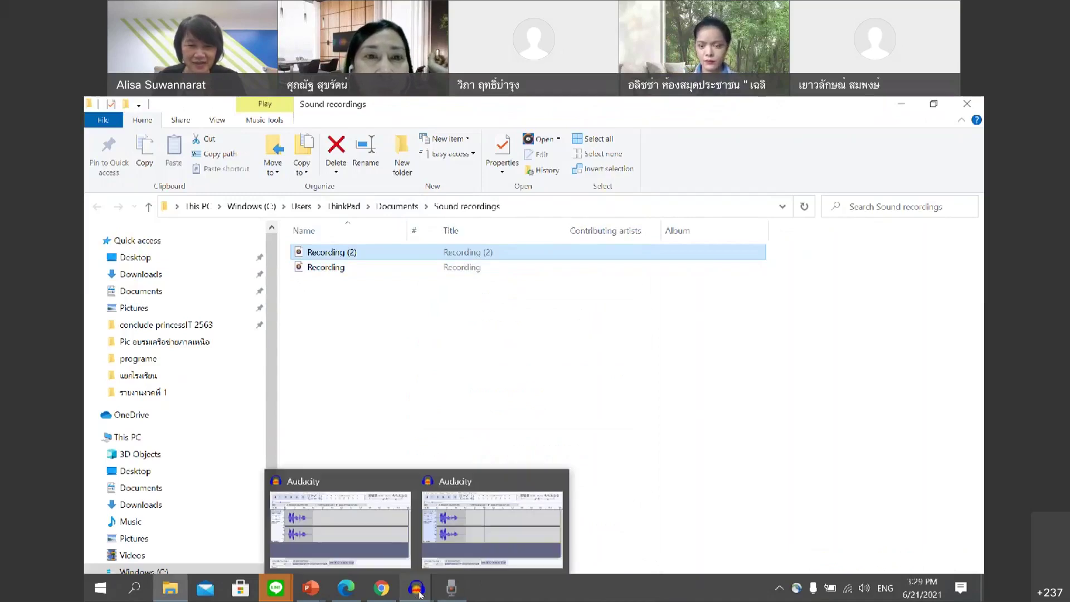
pyautogui.click(452, 587)
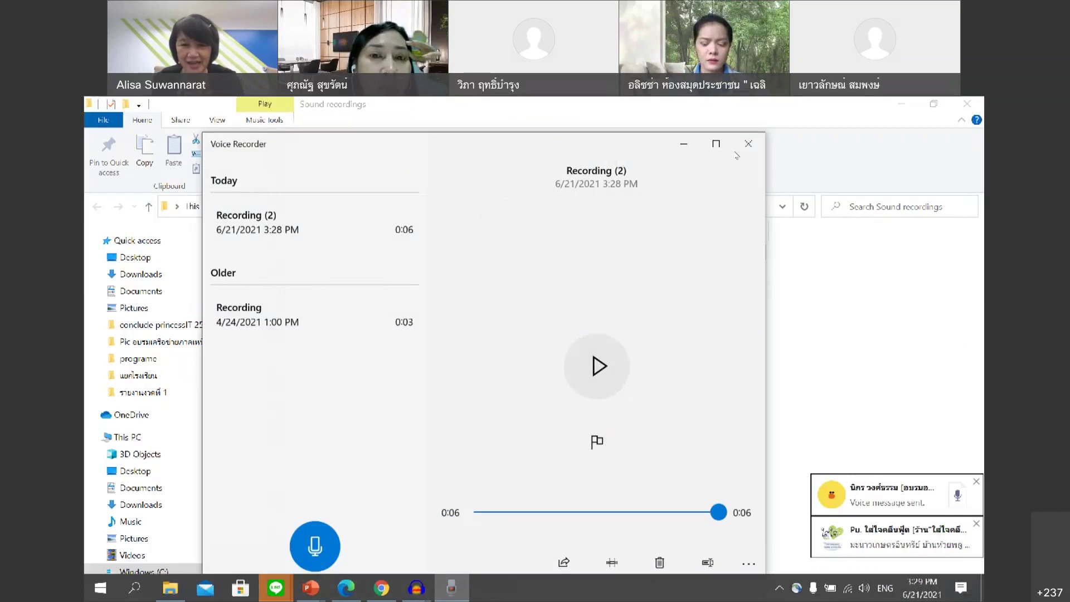
pyautogui.click(748, 144)
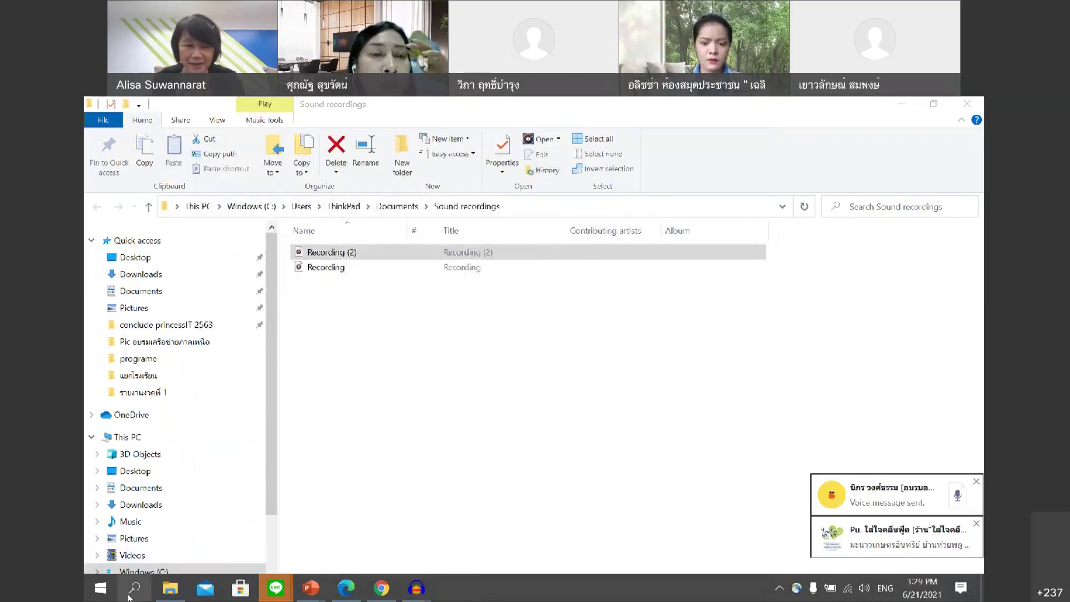
pyautogui.click(101, 588)
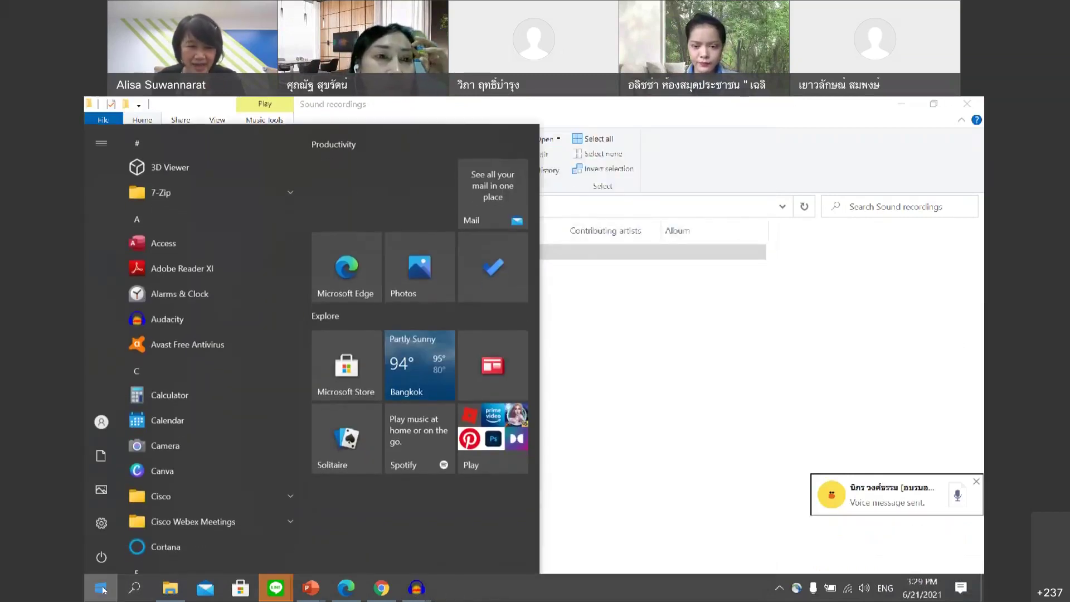
pyautogui.click(135, 588)
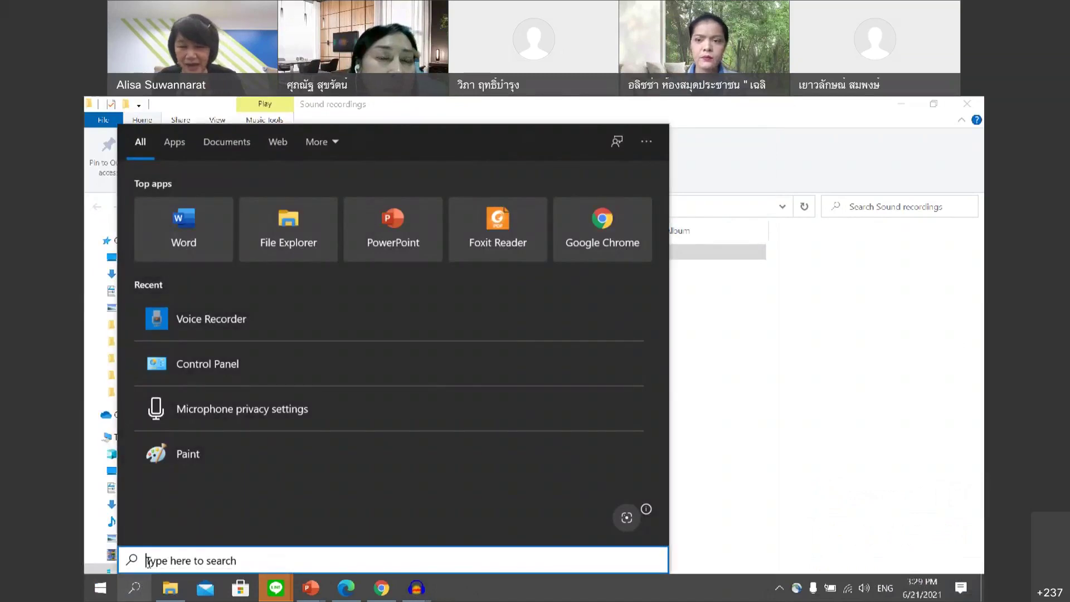
pyautogui.write('sou')
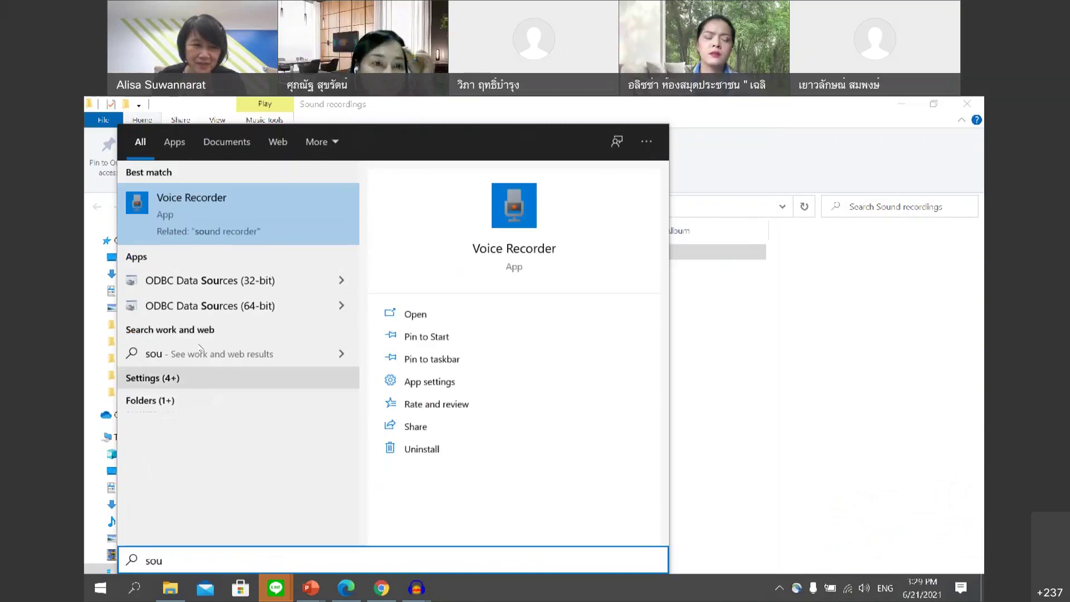
pyautogui.click(215, 205)
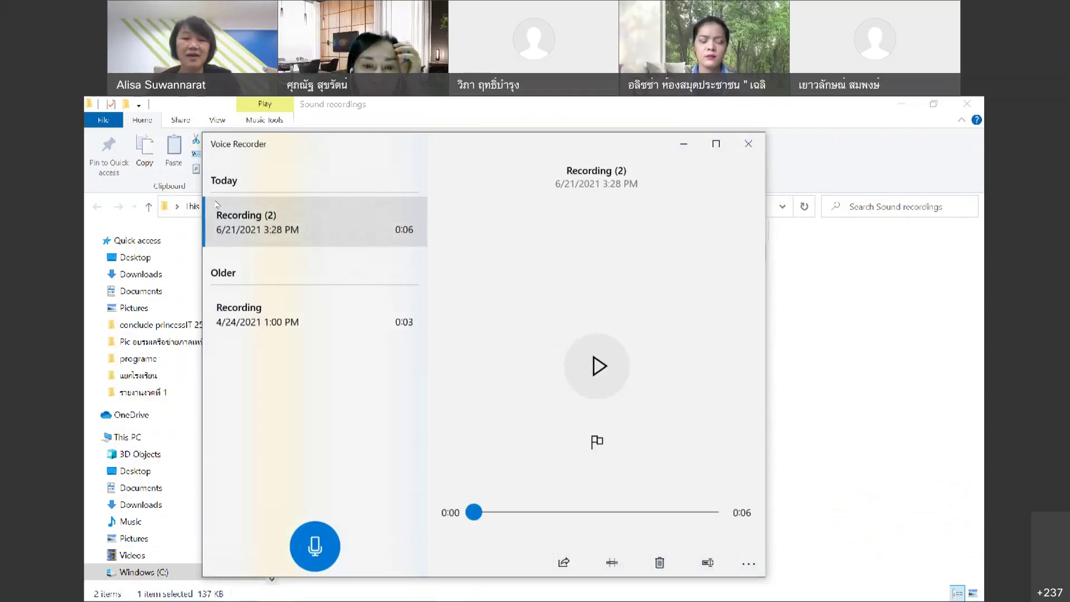
# Step: Record another voice clip about 4 seconds long in Voice Recorder and select it in the recordings list
pyautogui.click(315, 545)
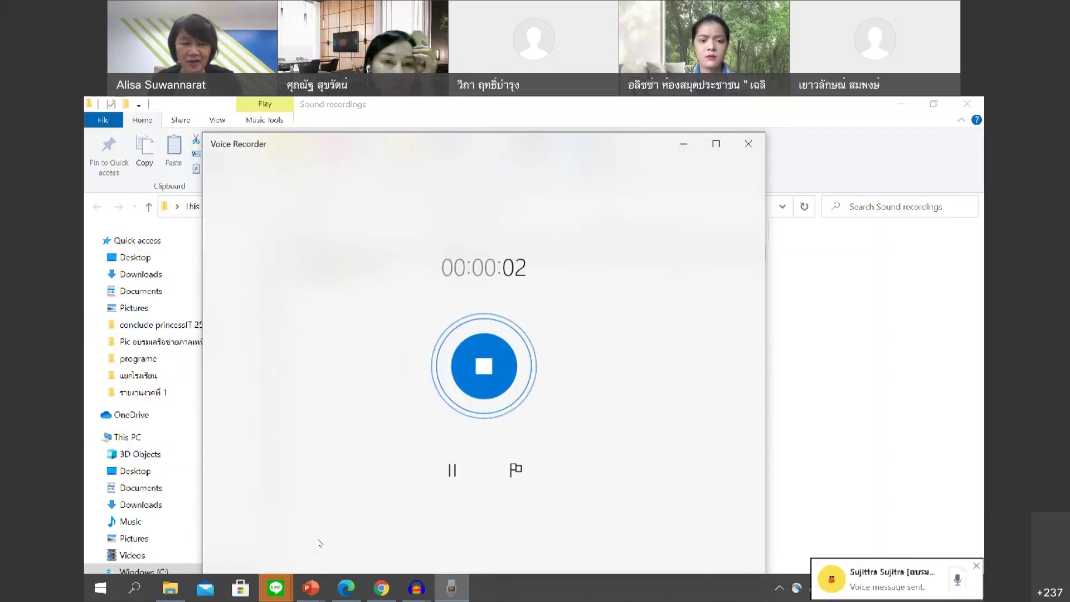
pyautogui.click(484, 366)
pyautogui.click(315, 227)
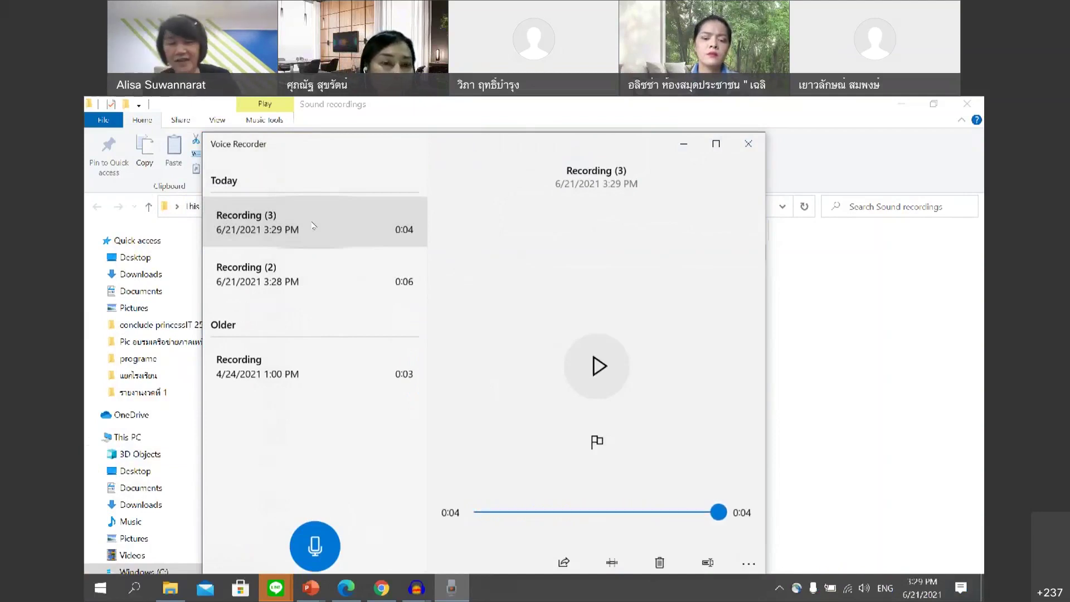
# Step: Review the commands available for Recording (3) and open its file location
pyautogui.click(748, 563)
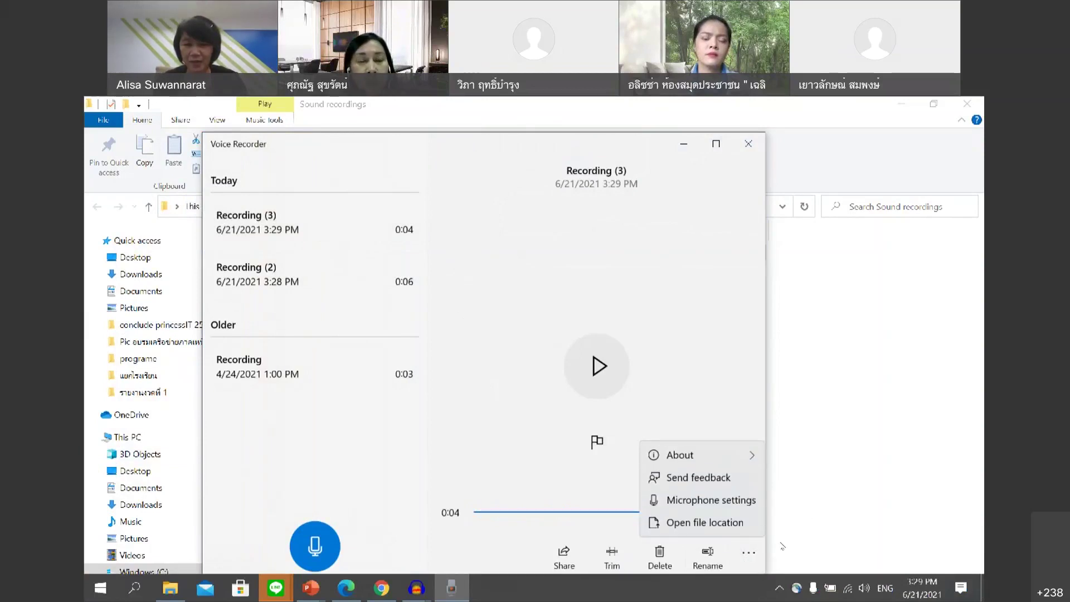
pyautogui.click(673, 255)
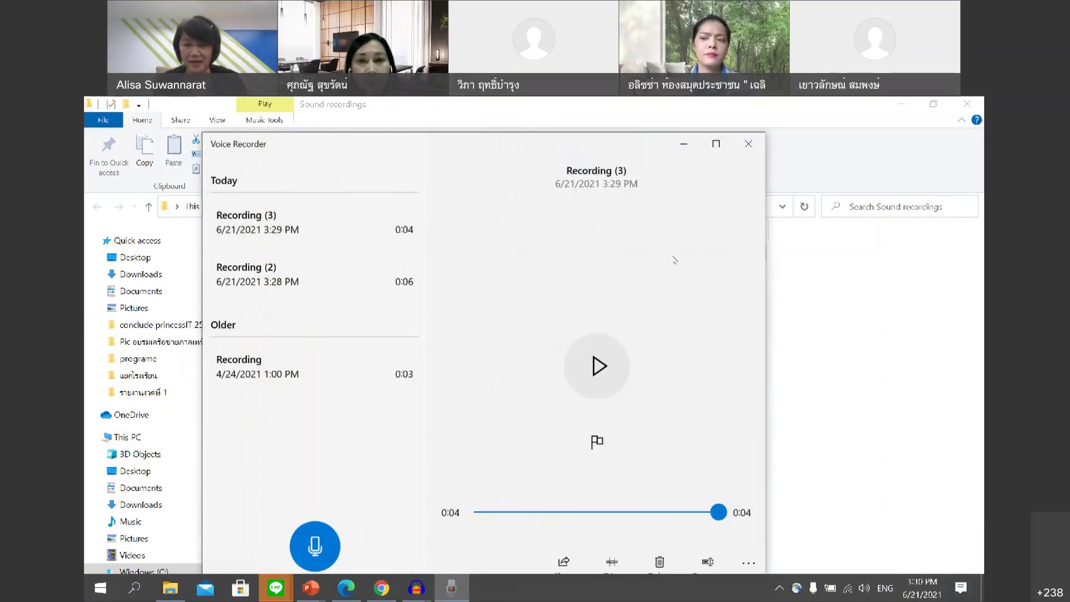
pyautogui.rightClick(299, 220)
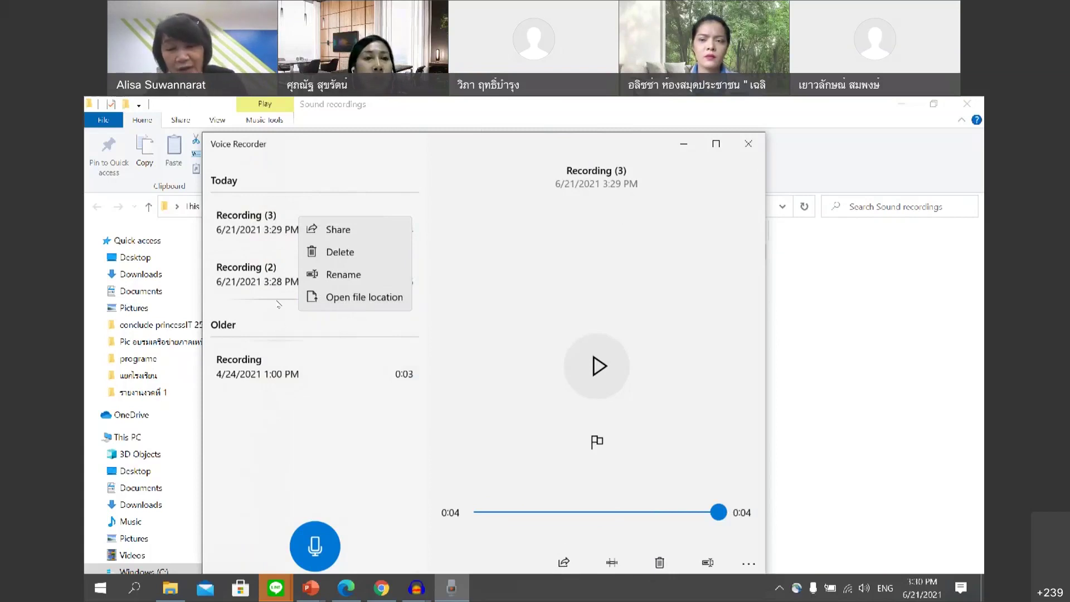
pyautogui.rightClick(266, 215)
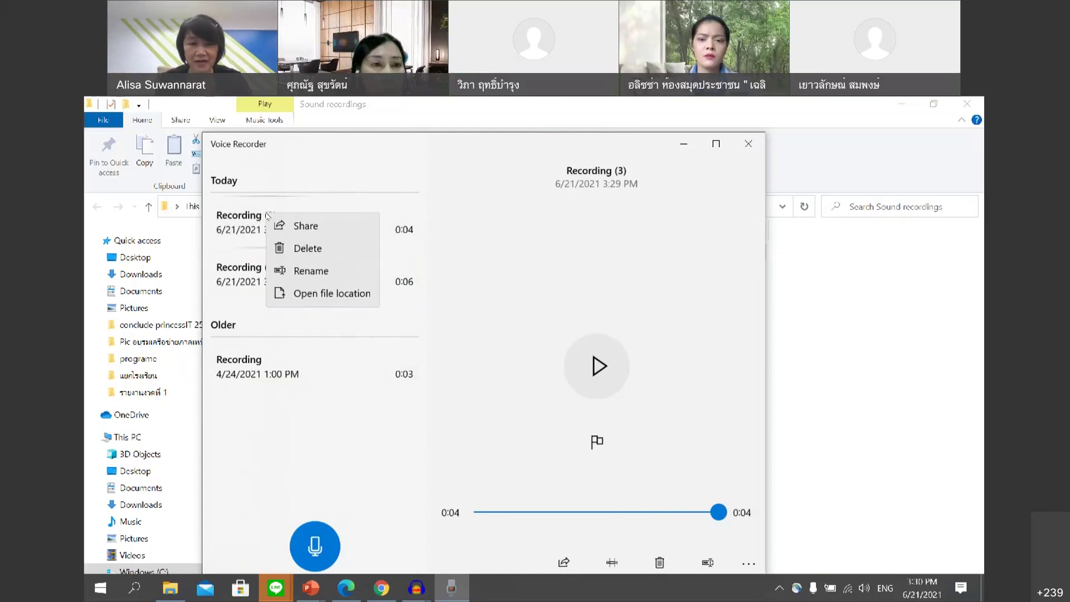
pyautogui.click(308, 295)
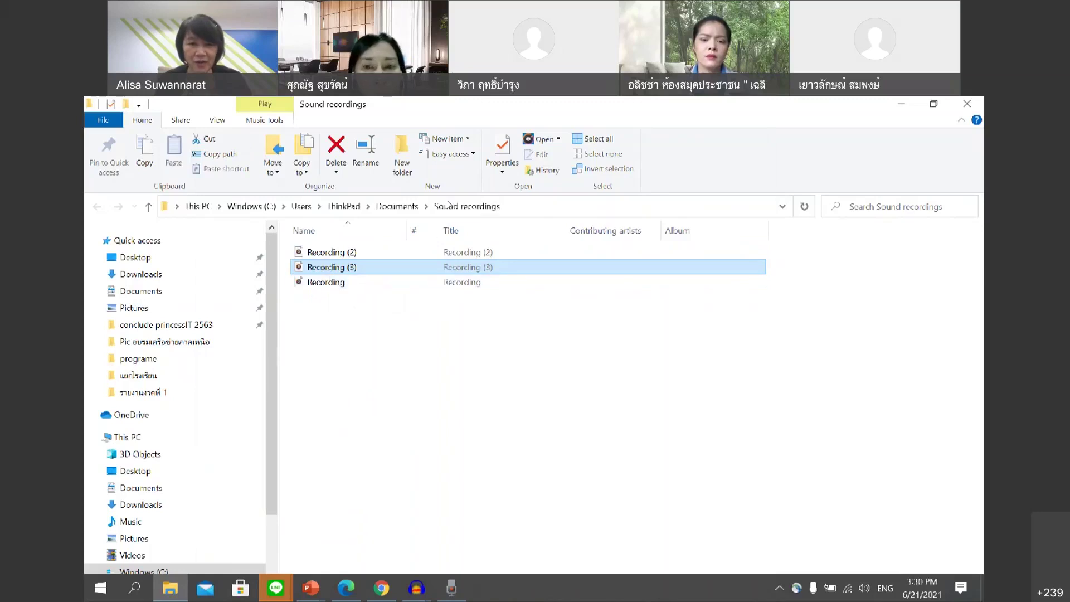
# Step: Go to the Documents folder, open its Sound recordings subfolder and bring up the options for Recording (3)
pyautogui.click(179, 291)
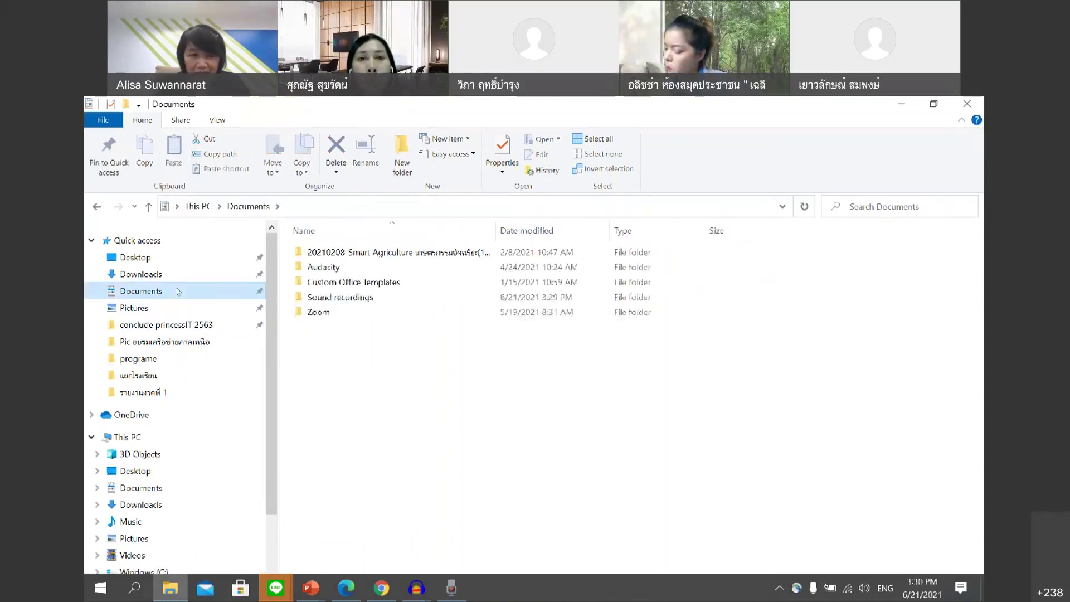
pyautogui.click(349, 298)
pyautogui.doubleClick(350, 298)
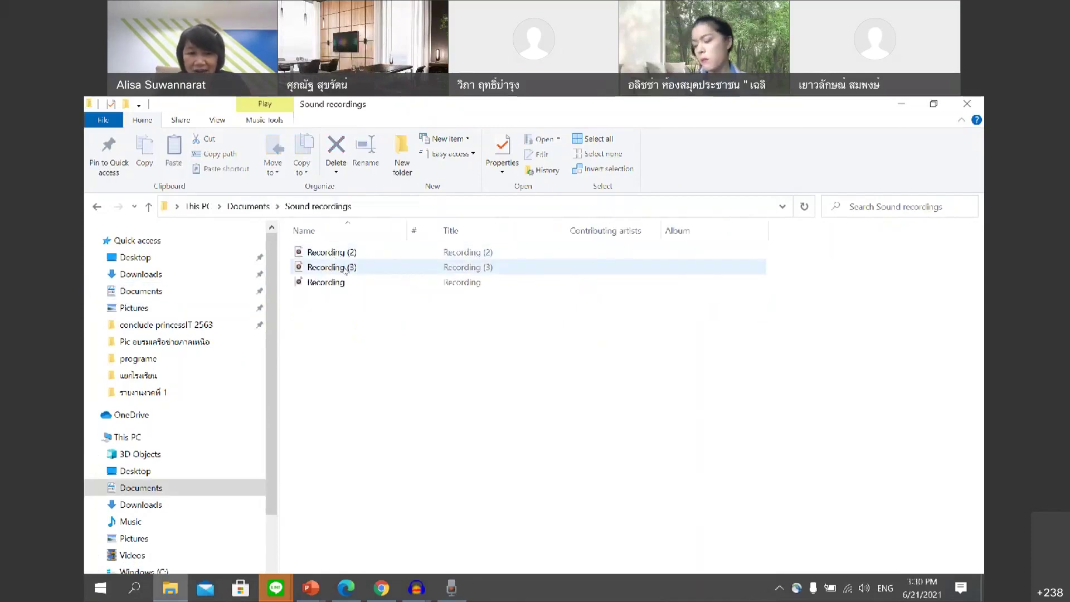
pyautogui.click(351, 269)
pyautogui.rightClick(350, 269)
pyautogui.click(669, 417)
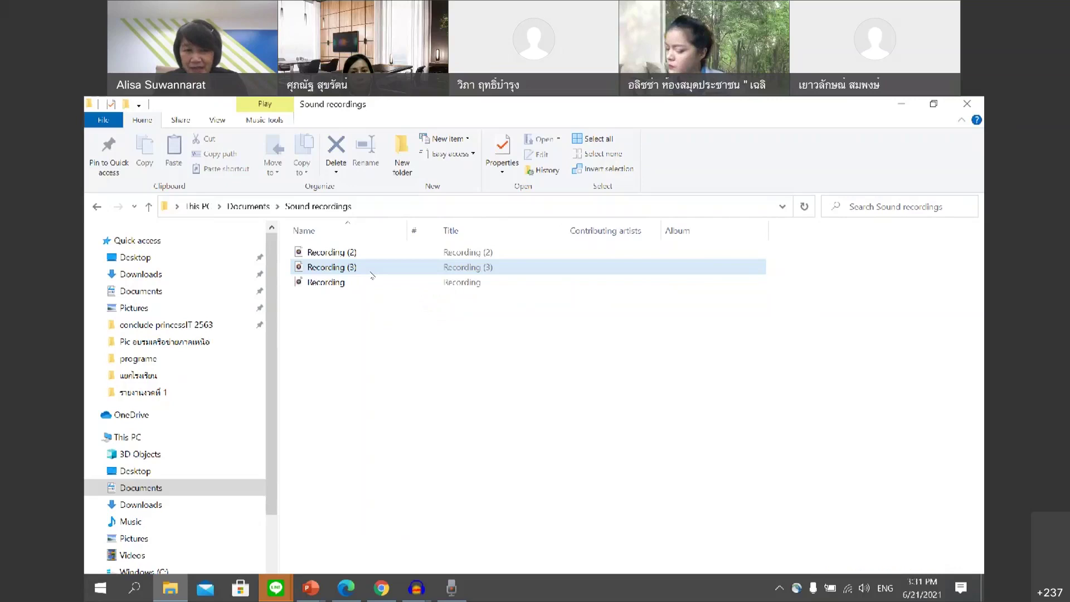
# Step: Look through the general, sharing, security, previous versions and customization properties of the Sound recordings folder, and close them without changes
pyautogui.rightClick(371, 272)
pyautogui.click(410, 465)
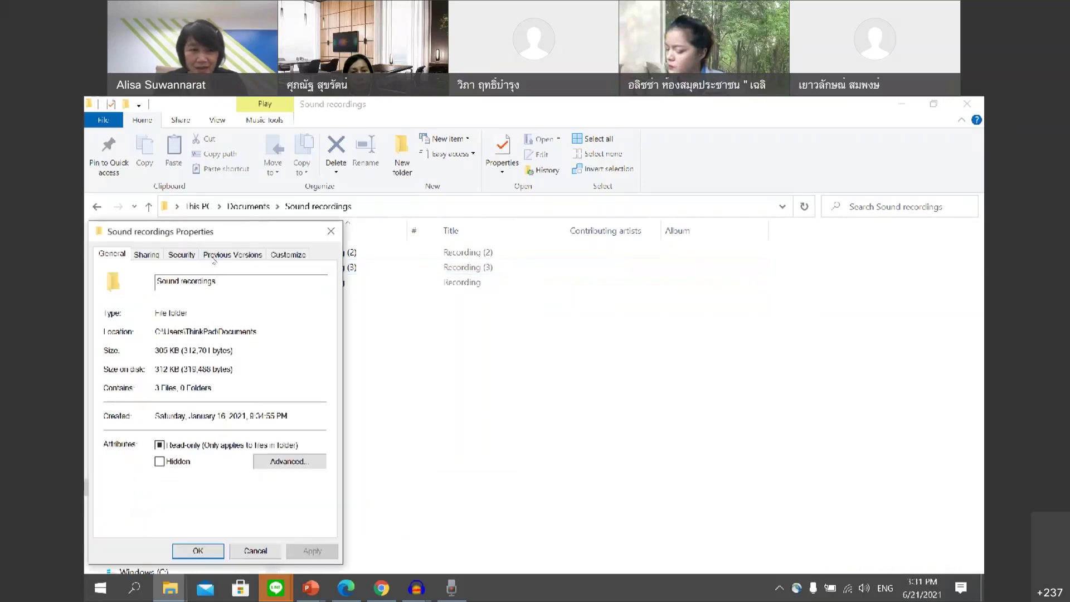
pyautogui.moveTo(164, 231); pyautogui.dragTo(276, 217)
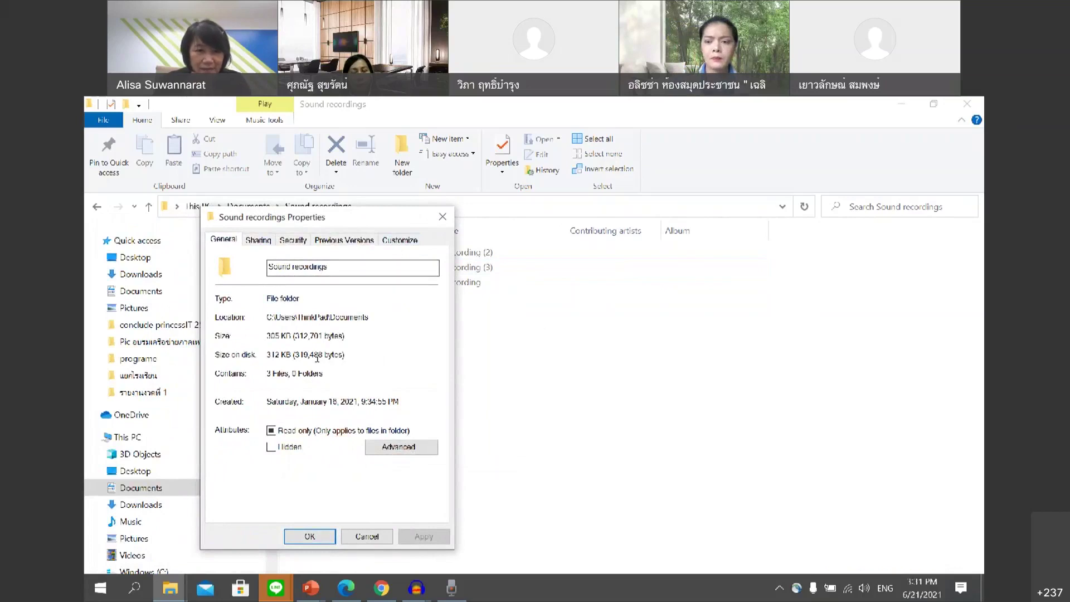
pyautogui.click(249, 241)
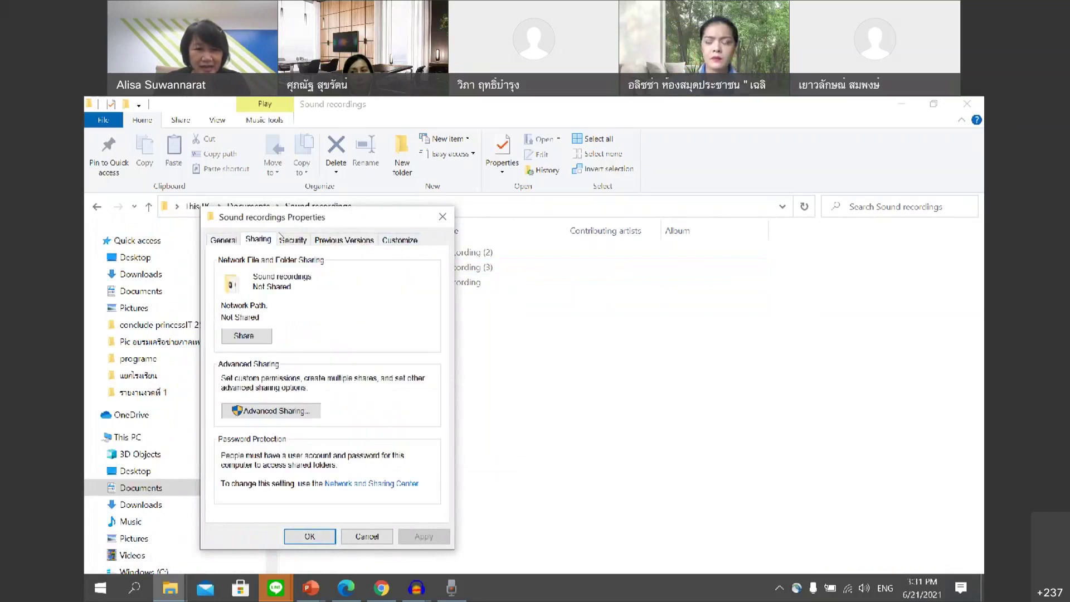
pyautogui.click(290, 240)
pyautogui.click(348, 240)
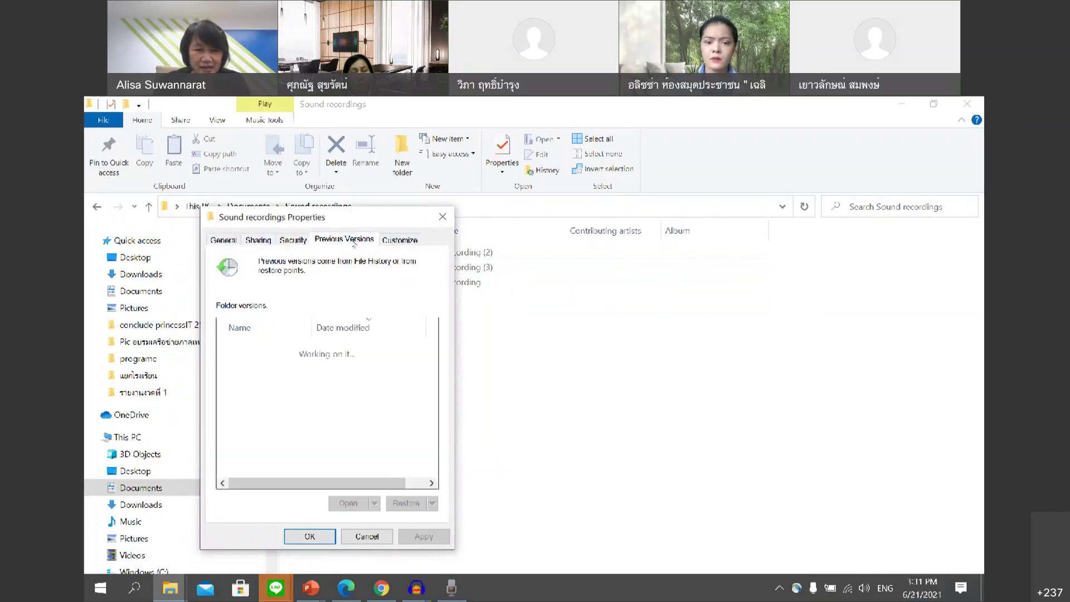
pyautogui.click(389, 240)
pyautogui.click(226, 238)
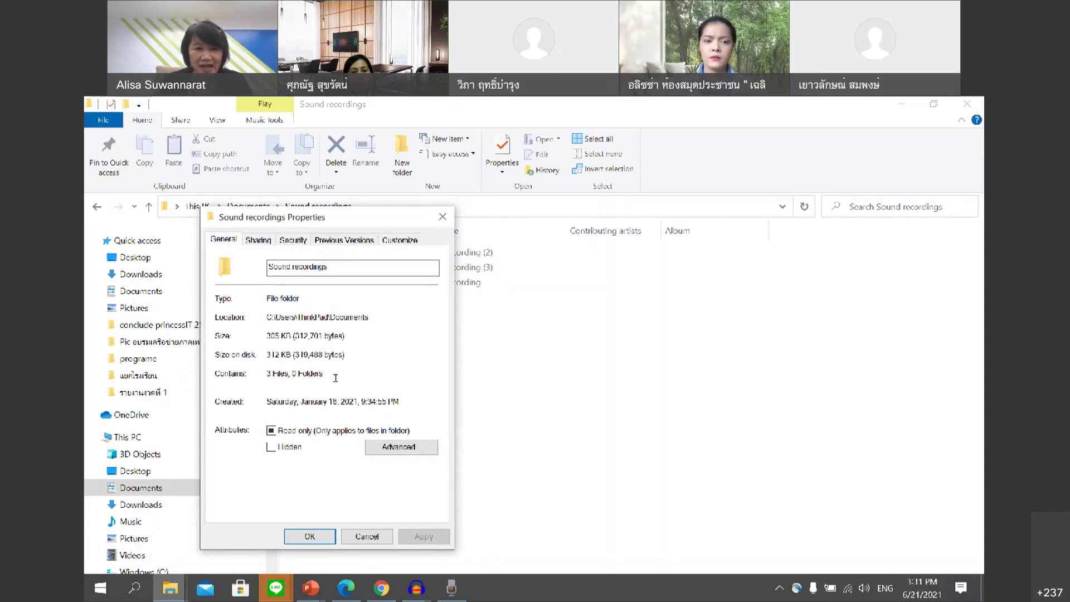
pyautogui.click(367, 536)
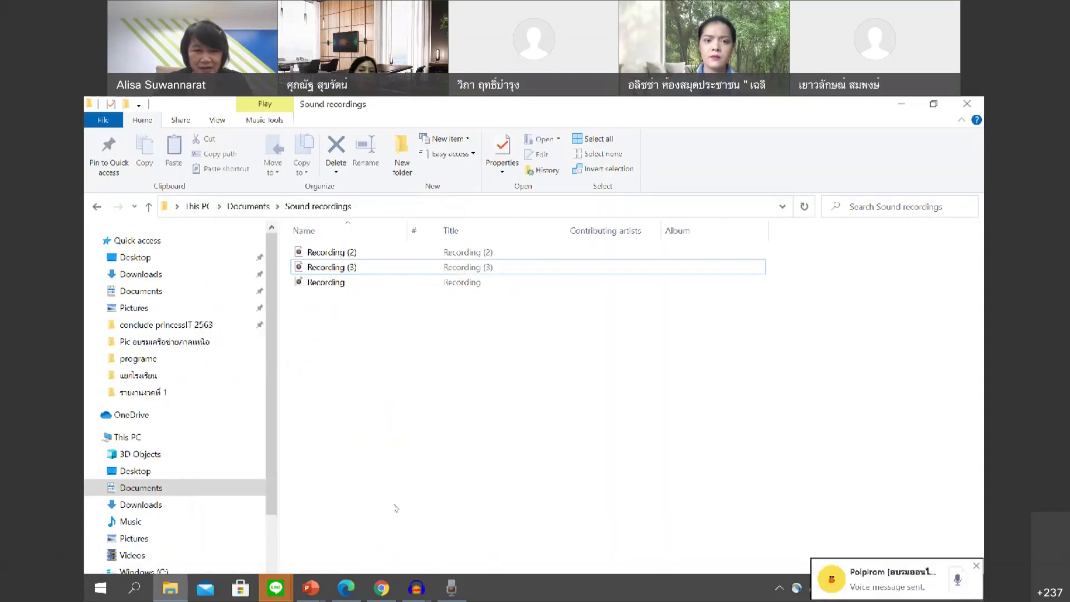
# Step: Check the file type of Recording (3) in its file properties, and close the properties
pyautogui.click(217, 120)
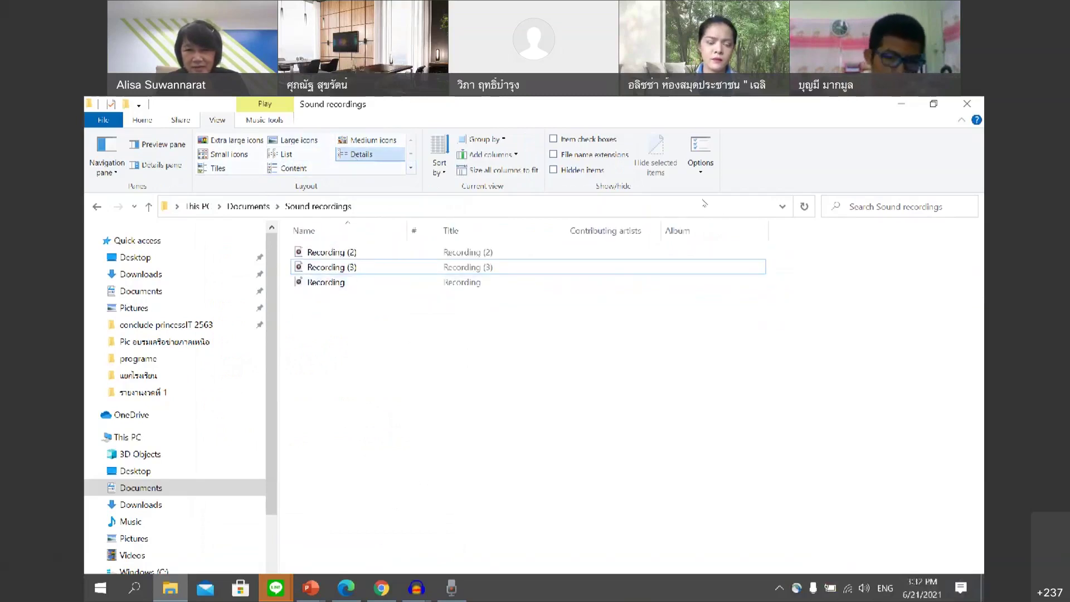
pyautogui.click(344, 262)
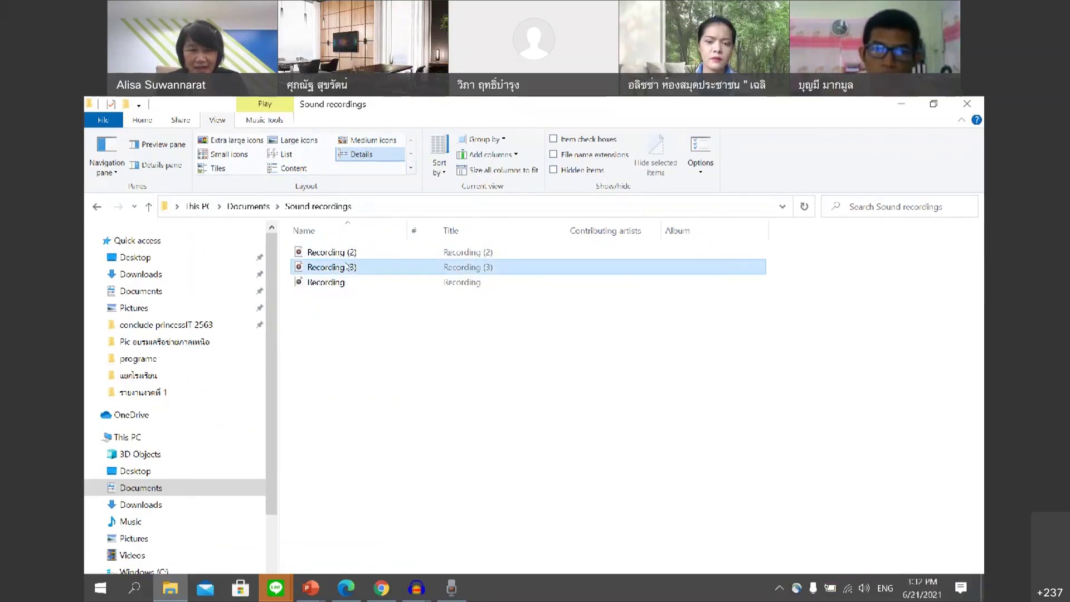
pyautogui.rightClick(346, 266)
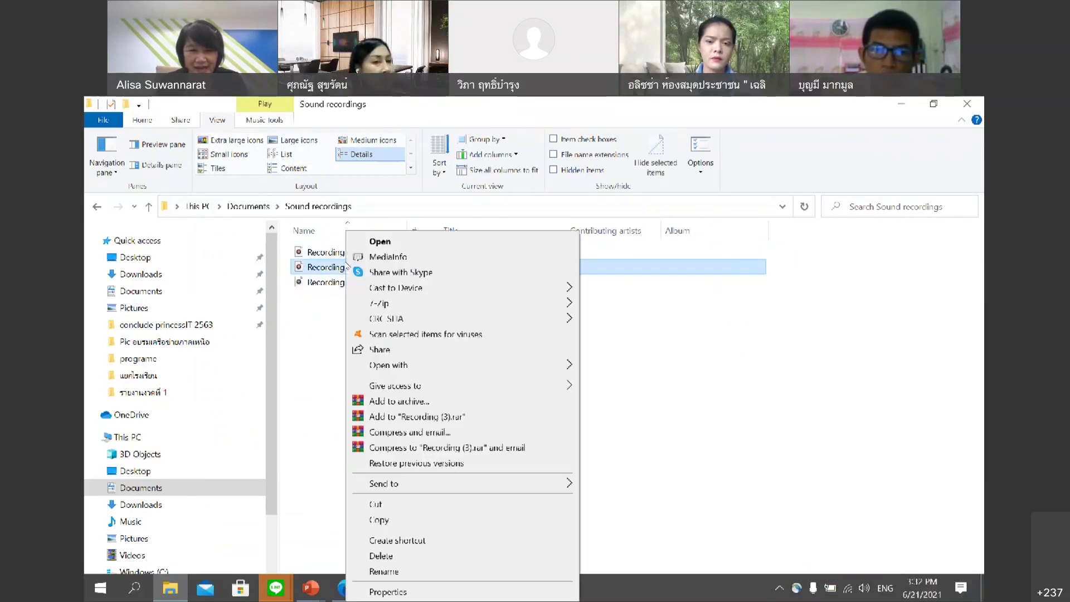
pyautogui.click(516, 591)
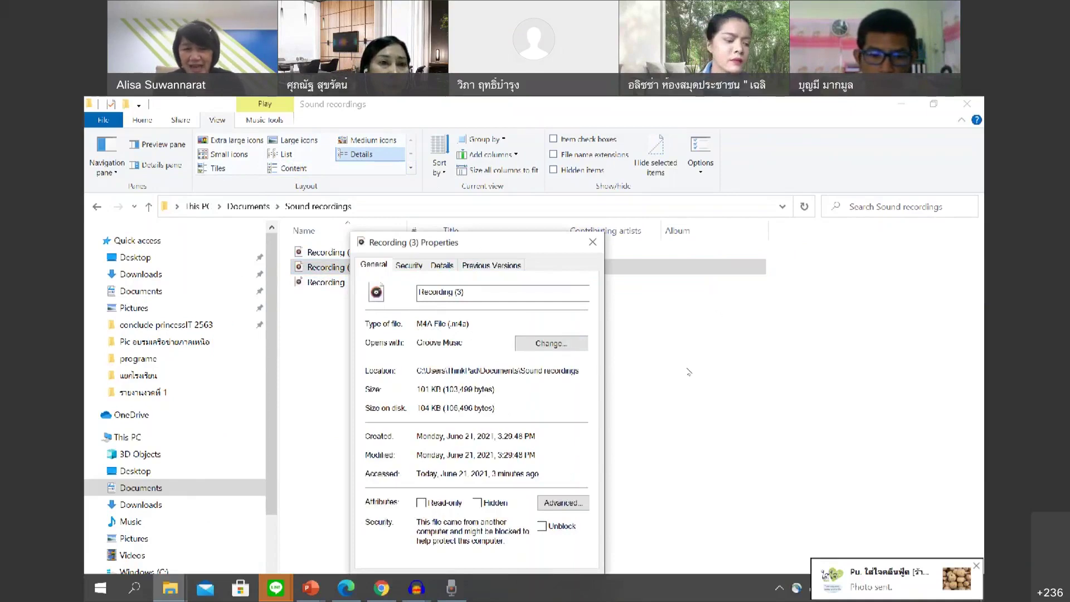
pyautogui.press('Escape')
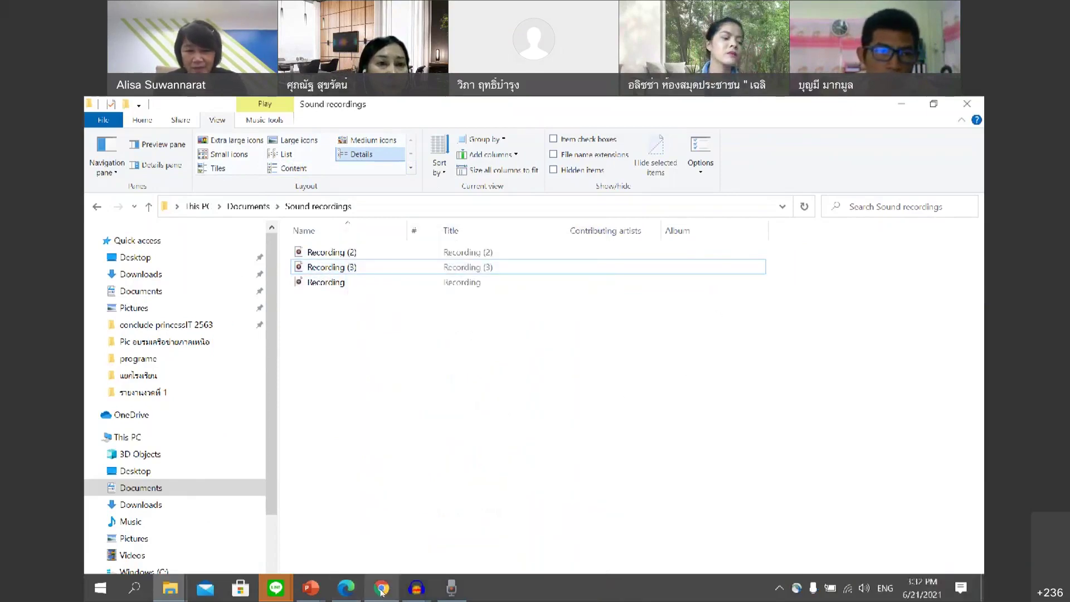
# Step: Switch to Google Chrome in a new window and place the cursor in the Google search field
pyautogui.moveTo(381, 590)
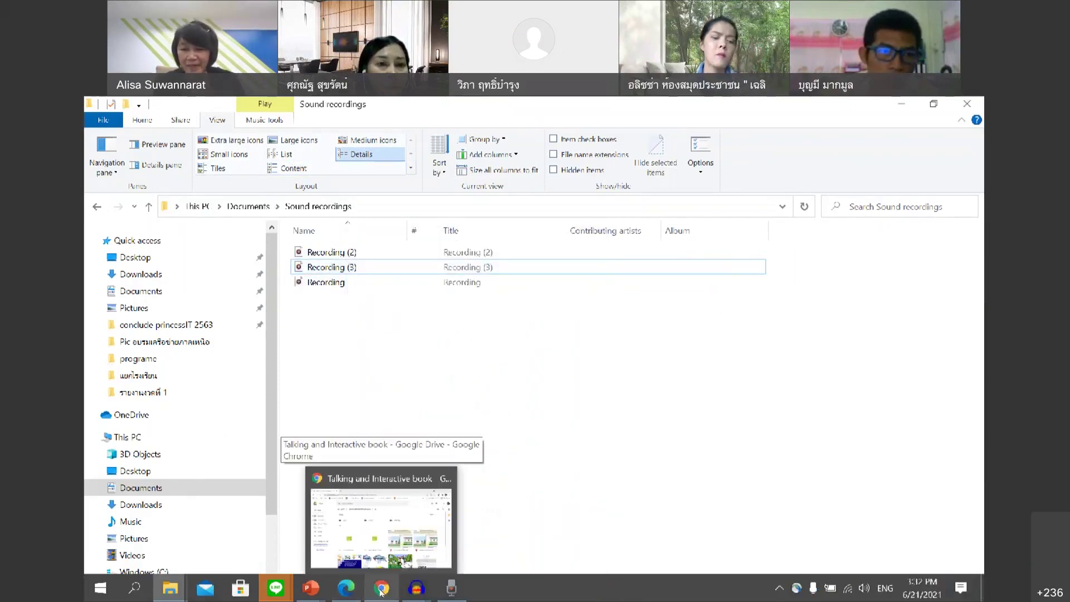
pyautogui.rightClick(381, 590)
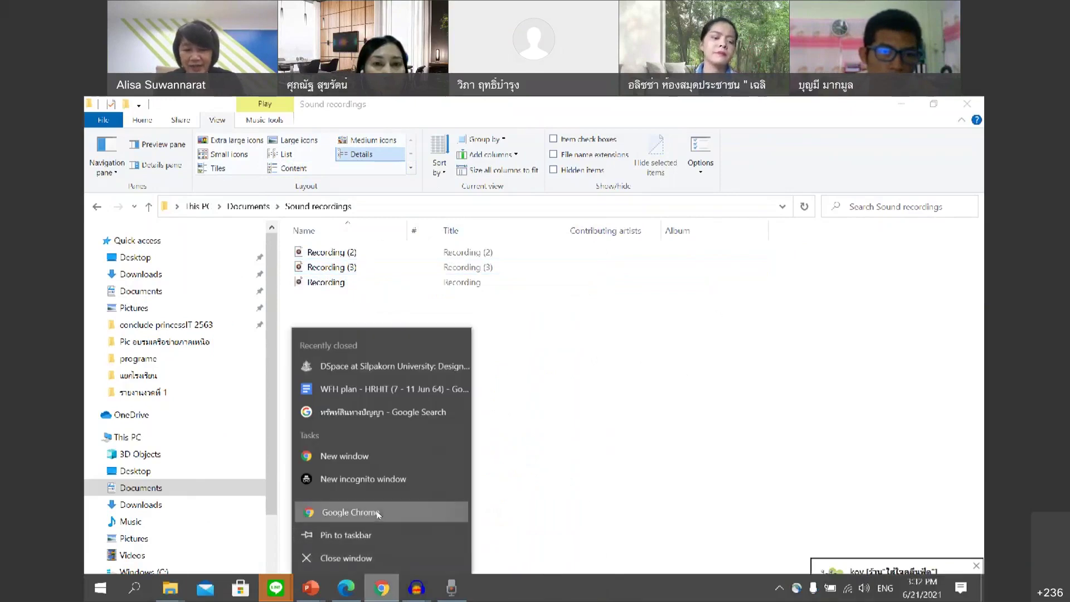
pyautogui.click(377, 513)
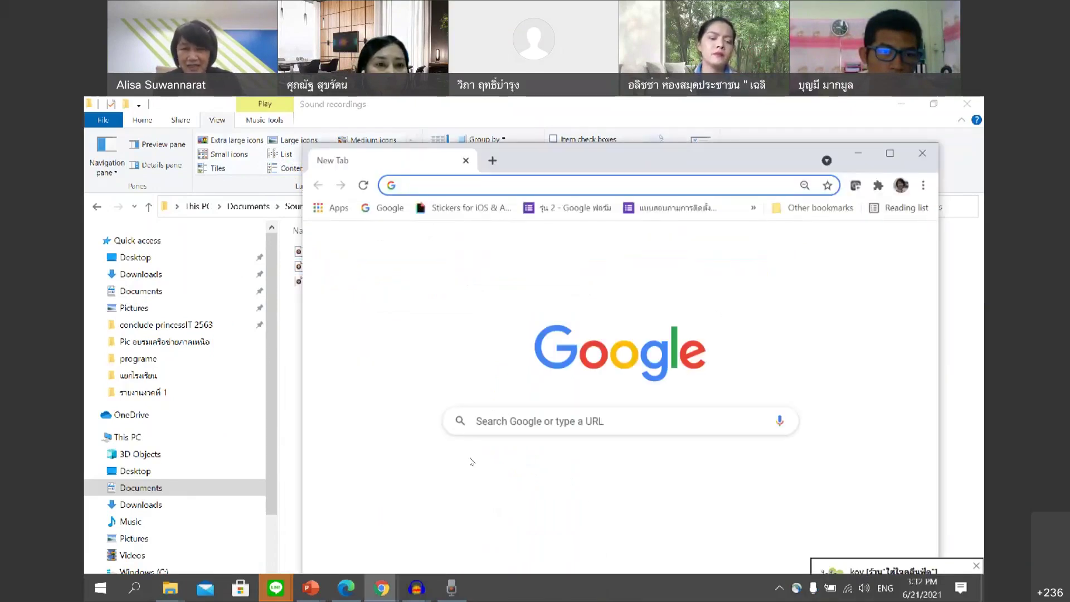
pyautogui.click(513, 418)
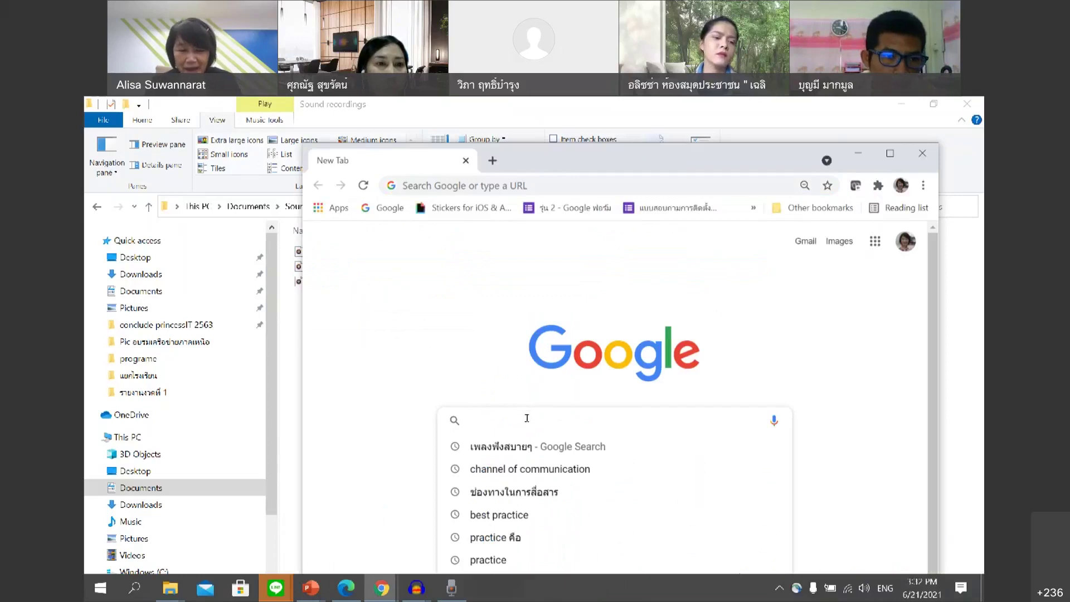
pyautogui.write('c')
pyautogui.press('BackSpace')
pyautogui.write('c')
pyautogui.press('BackSpace')
pyautogui.press('BackSpace')
pyautogui.write('c')
pyautogui.press('BackSpace')
pyautogui.write('c')
pyautogui.press('BackSpace')
# Step: Search Google for "แปลงไฟล์ m4a เป็น wav" and maximize the browser window
pyautogui.hotkey('alt', 'shift')
pyautogui.write('แปลงไฟ')
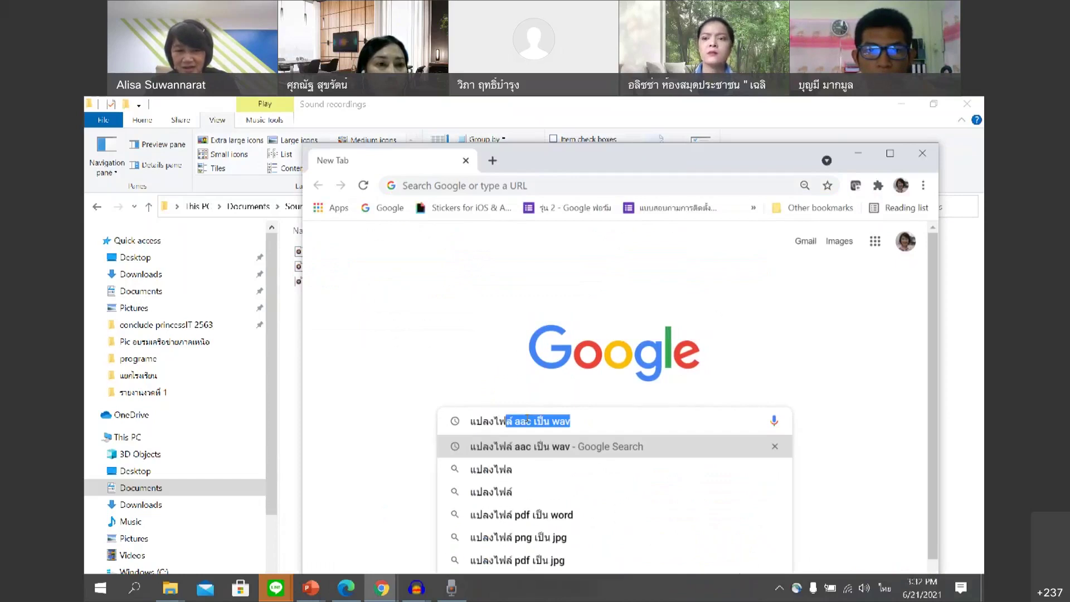
pyautogui.write('ล์')
pyautogui.hotkey('alt', 'shift')
pyautogui.write('M')
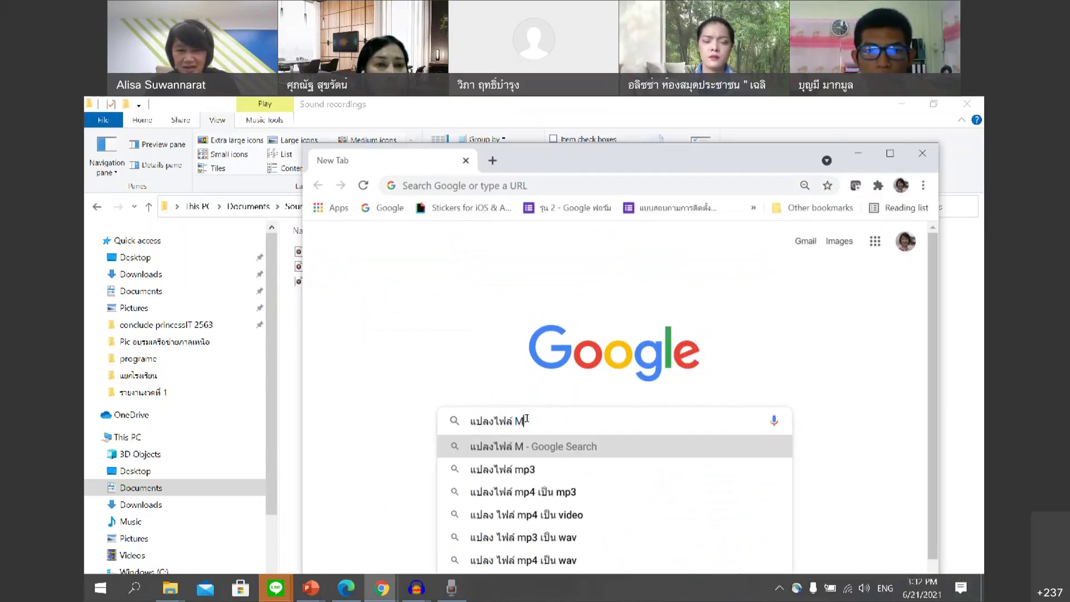
pyautogui.write('4')
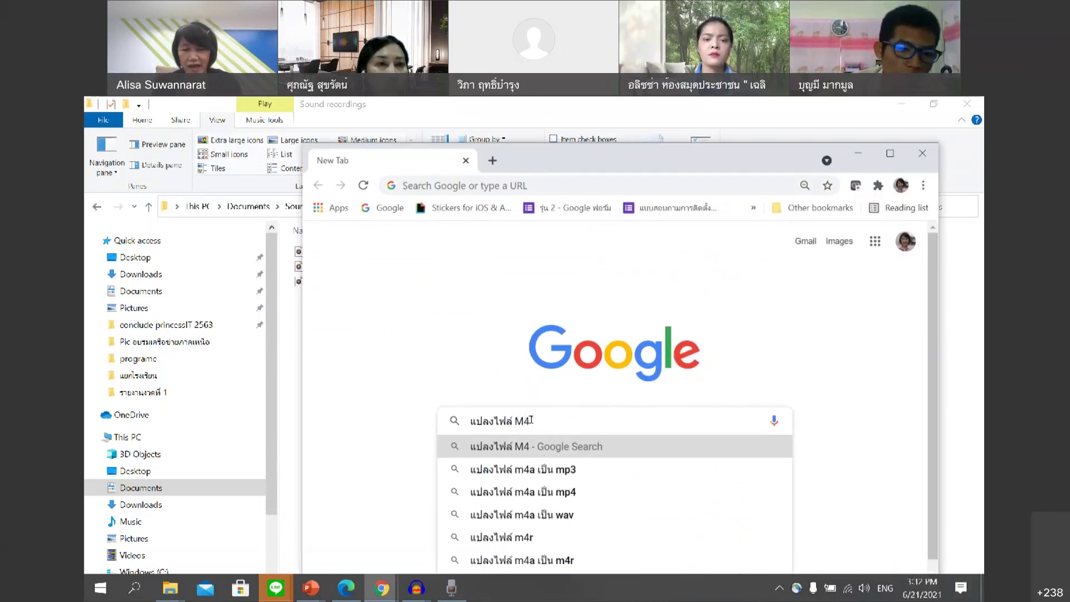
pyautogui.click(542, 515)
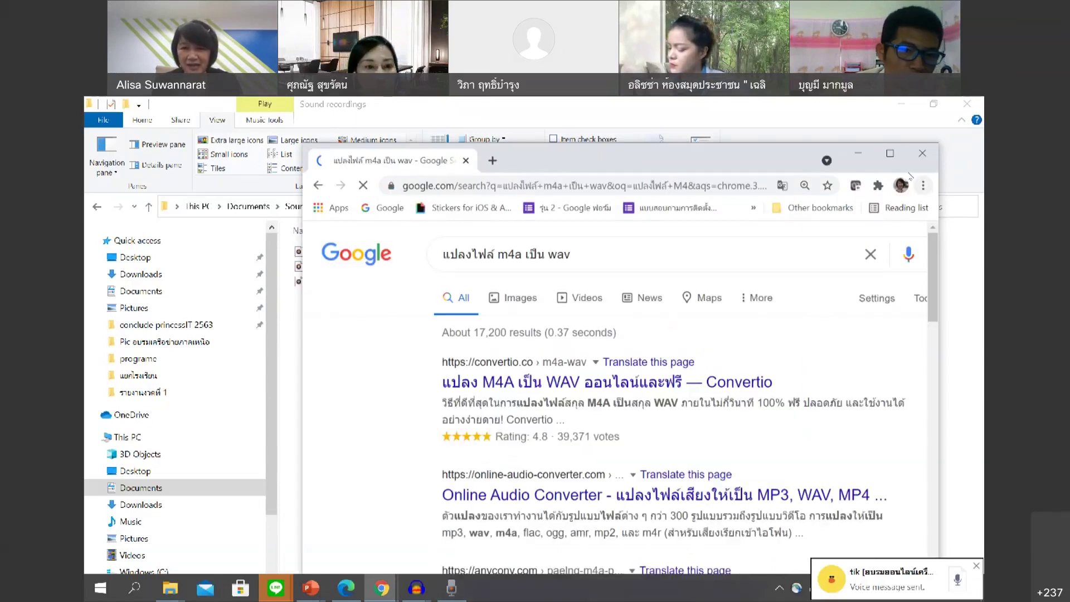
pyautogui.click(890, 153)
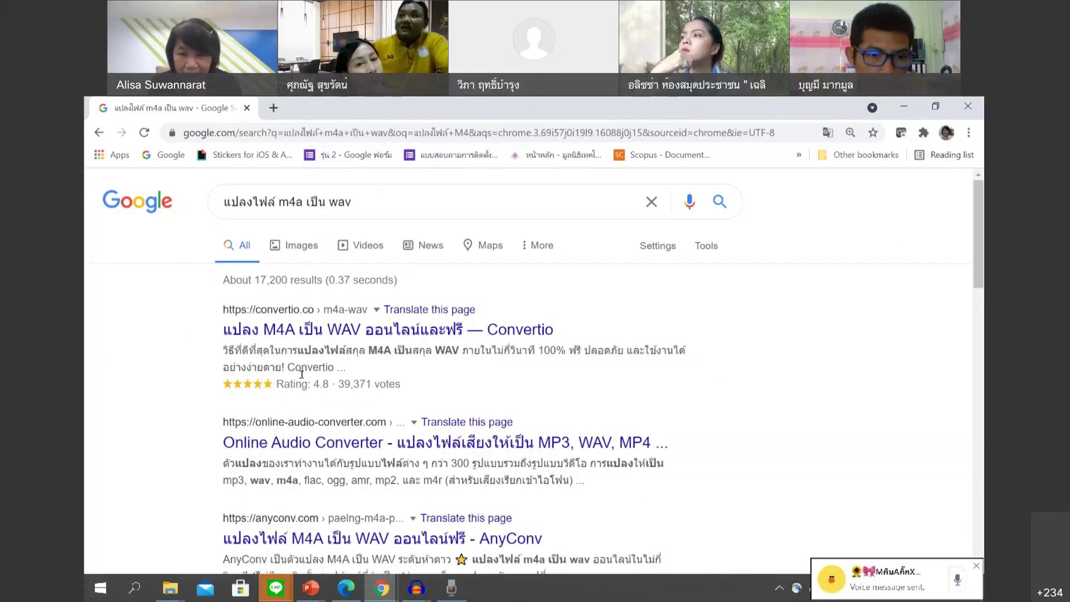
# Step: Look over the search results, go to Convertio's M4A to WAV converter page and decline its Chrome extension offer
pyautogui.scroll(-3, 301, 374)
pyautogui.scroll(2, 323, 290)
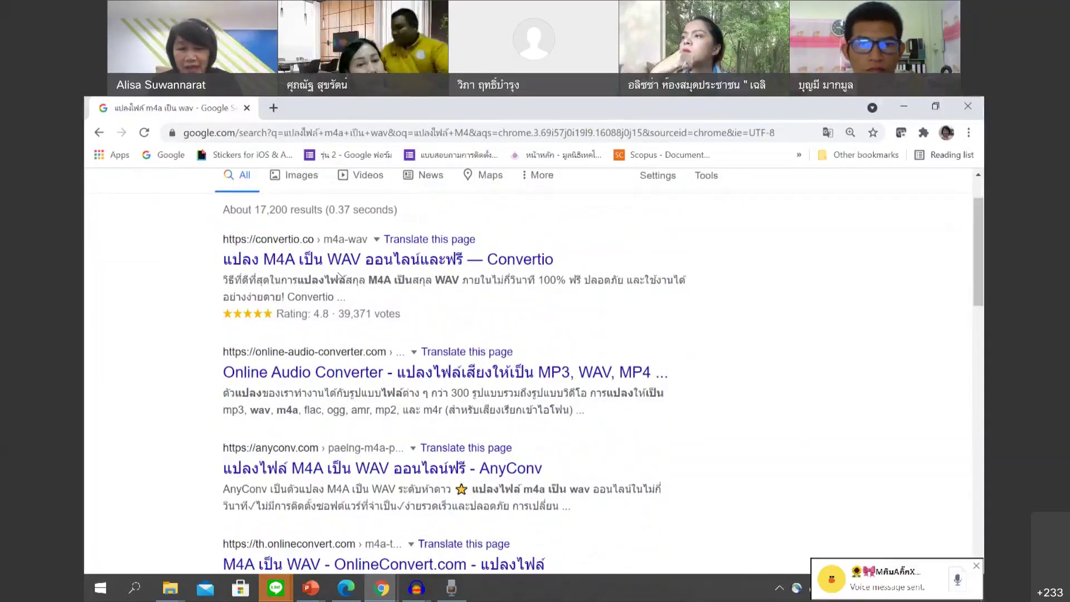
pyautogui.scroll(2, 338, 275)
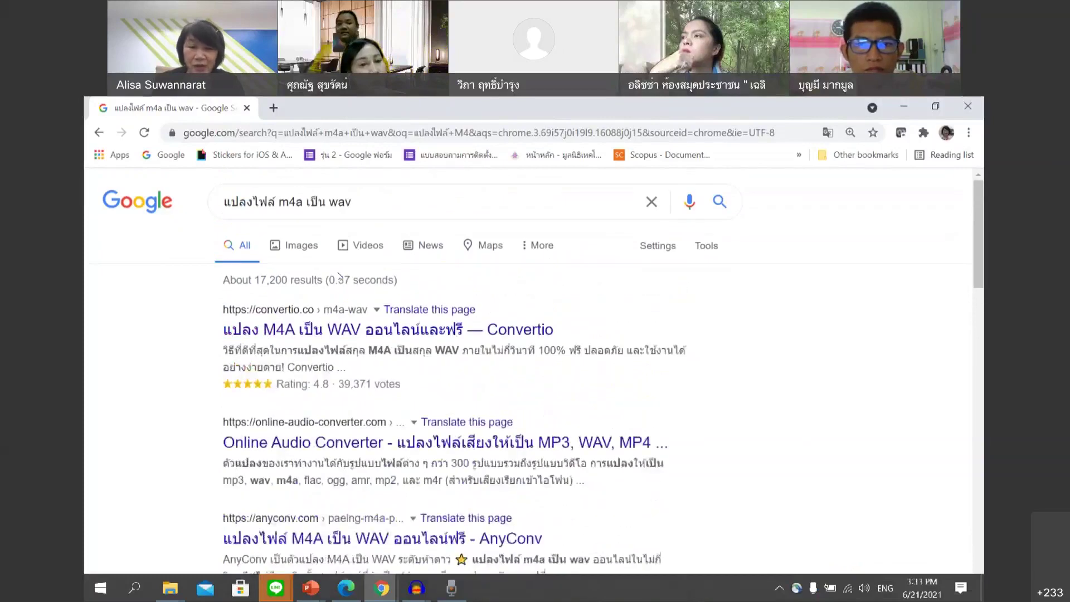
pyautogui.click(383, 329)
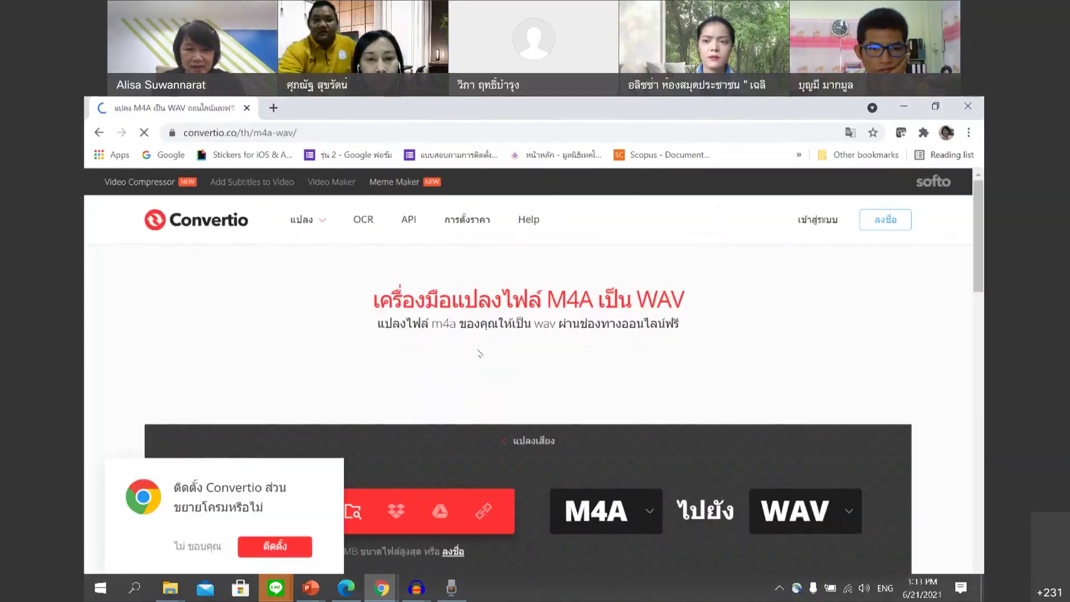
pyautogui.click(196, 545)
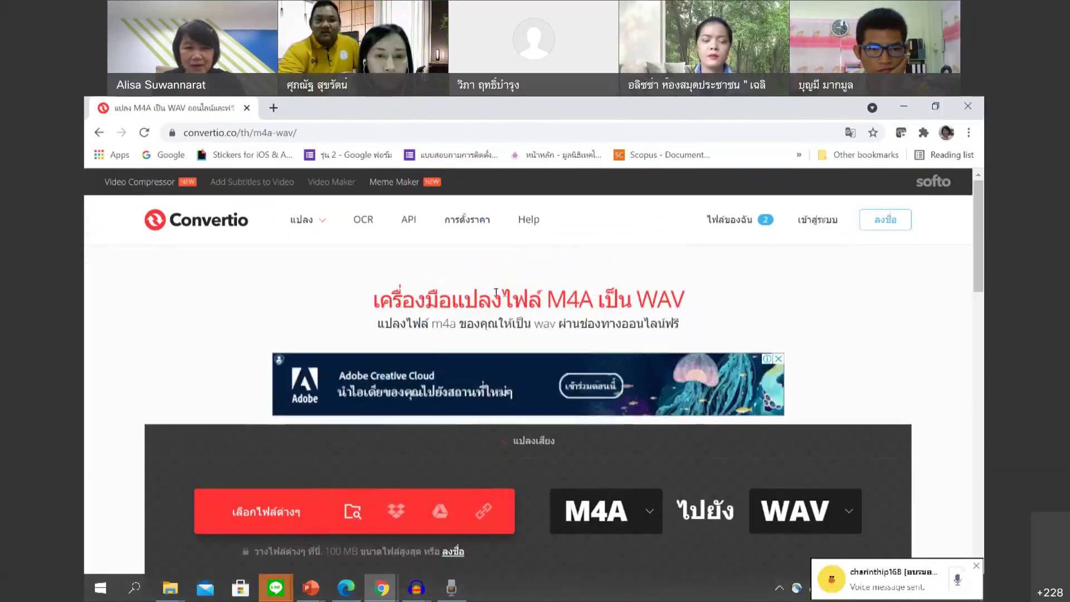
# Step: Add Recording (3) from the Sound recordings folder in Documents to the converter and start its conversion from M4A to WAV
pyautogui.scroll(-1, 608, 304)
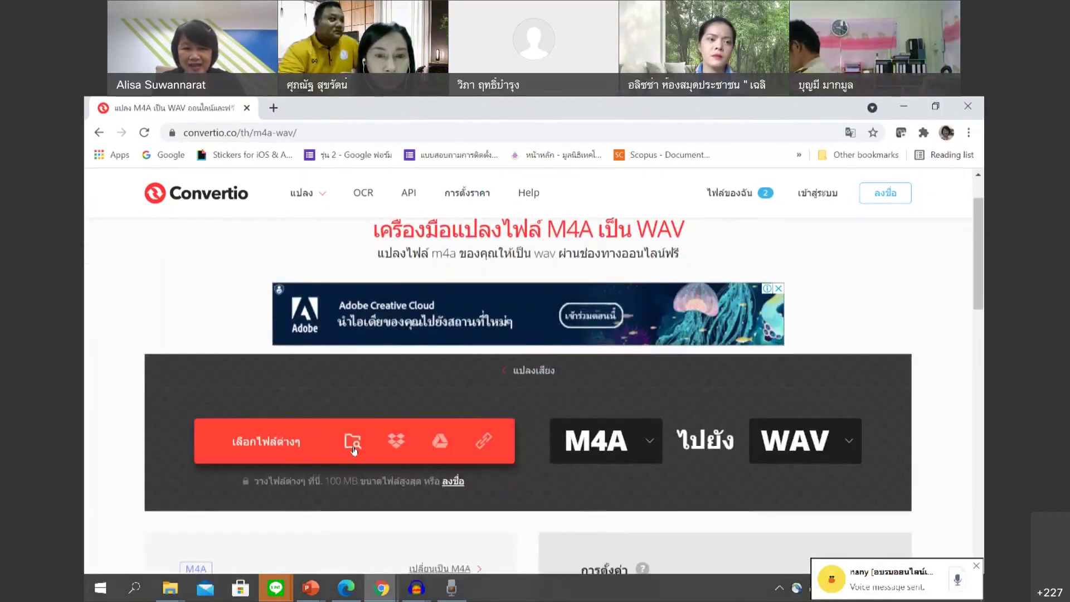
pyautogui.click(628, 447)
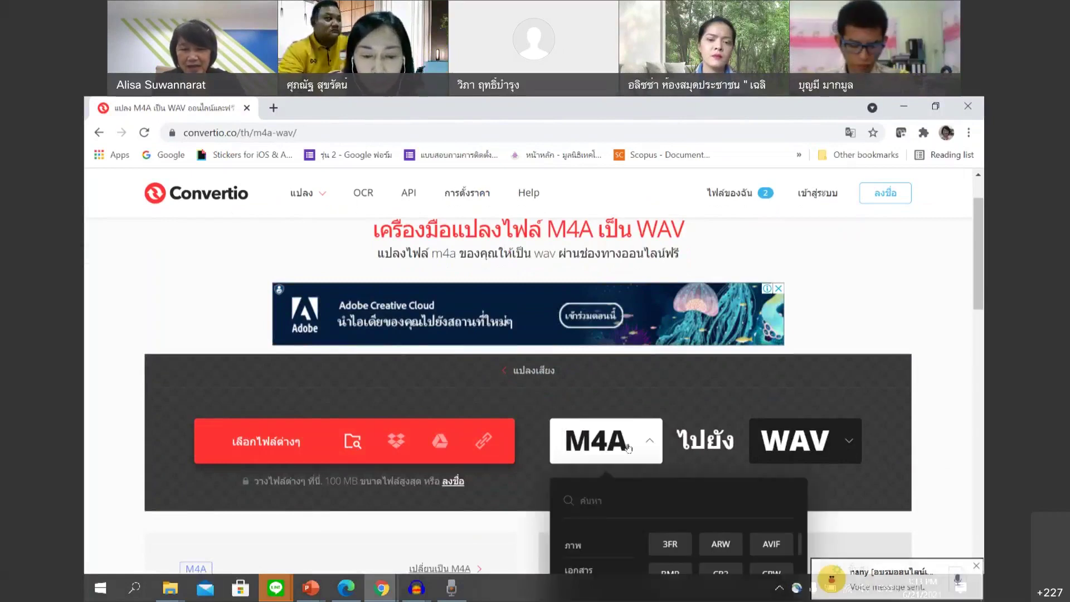
pyautogui.scroll(-1, 628, 447)
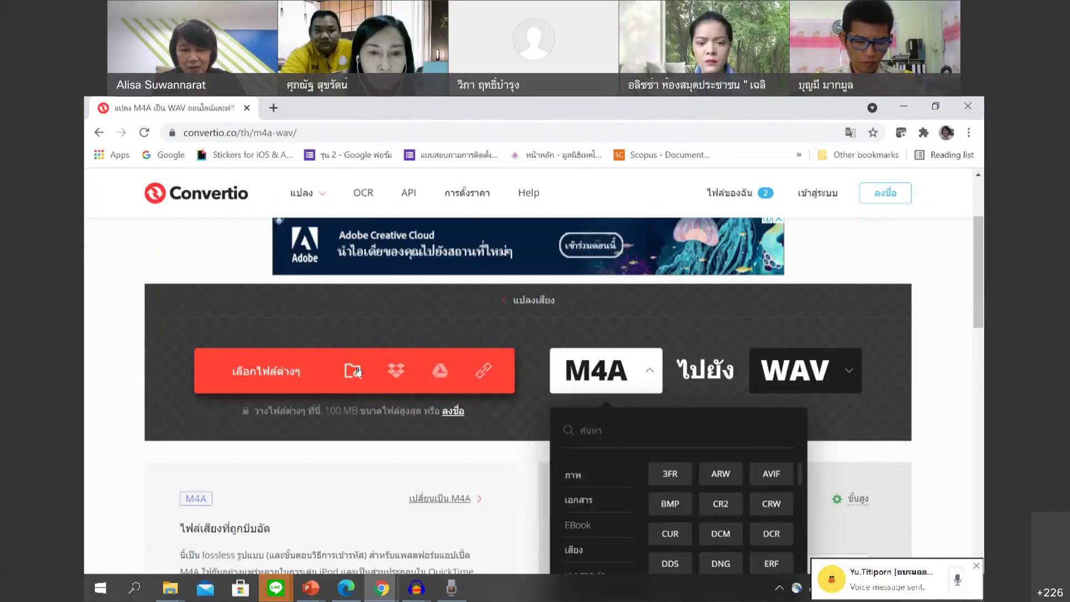
pyautogui.click(357, 372)
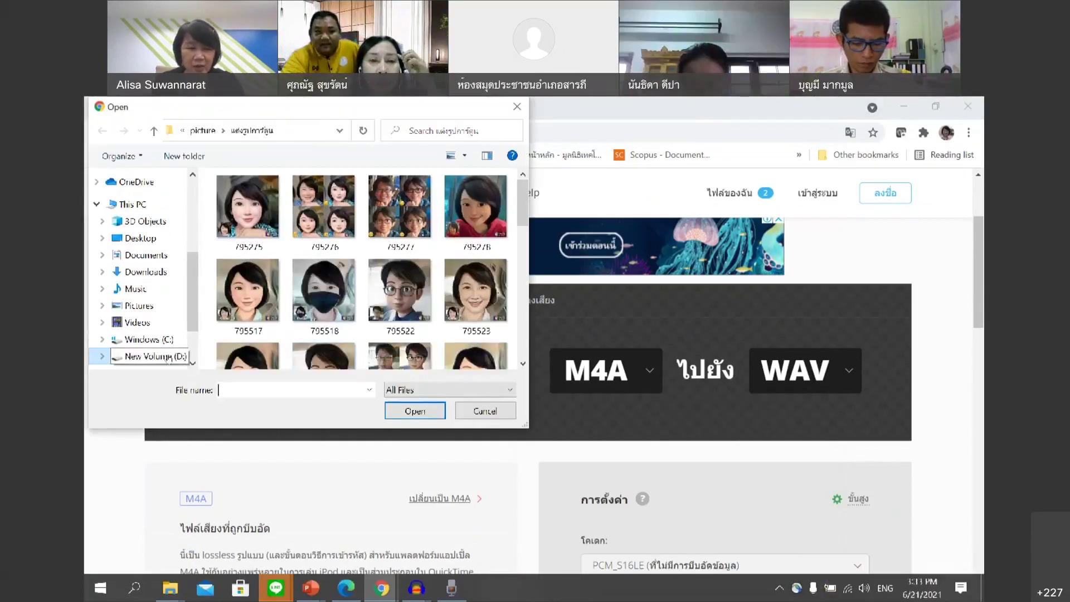
pyautogui.click(168, 355)
pyautogui.click(146, 254)
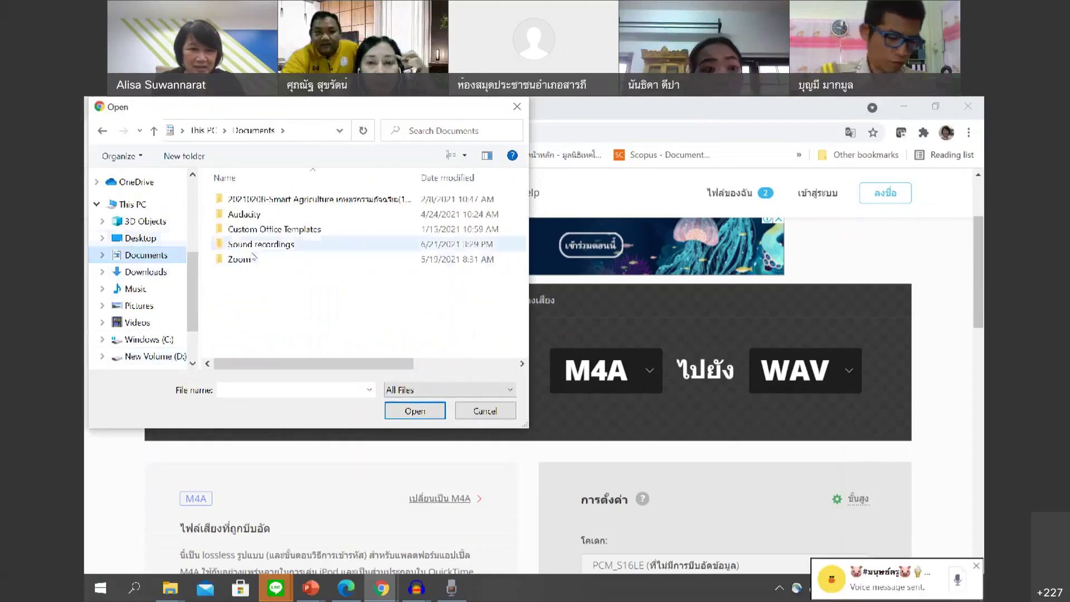
pyautogui.doubleClick(256, 245)
pyautogui.click(254, 215)
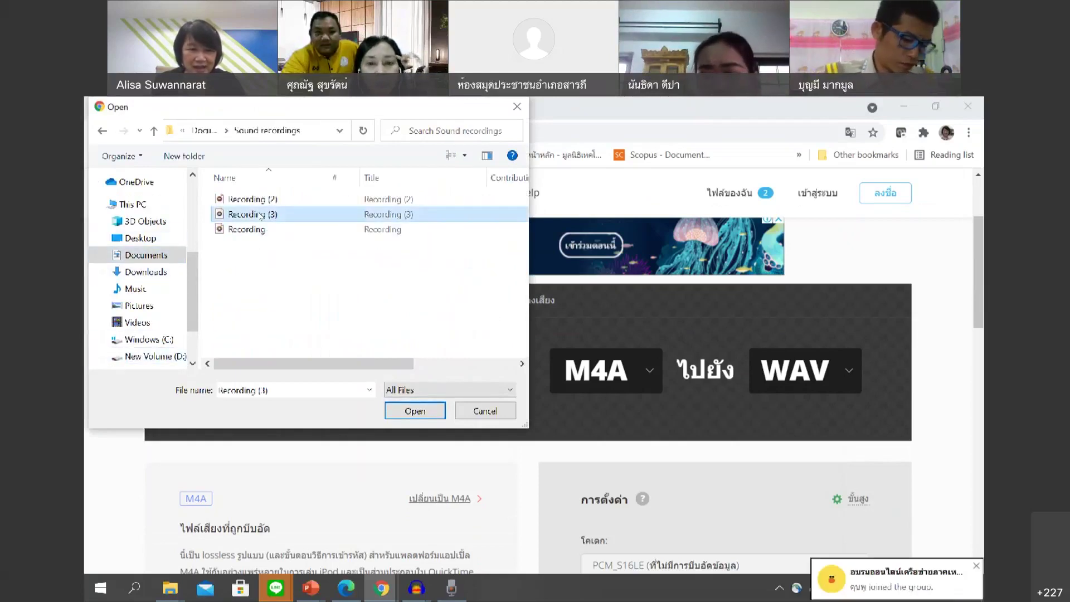
pyautogui.click(400, 412)
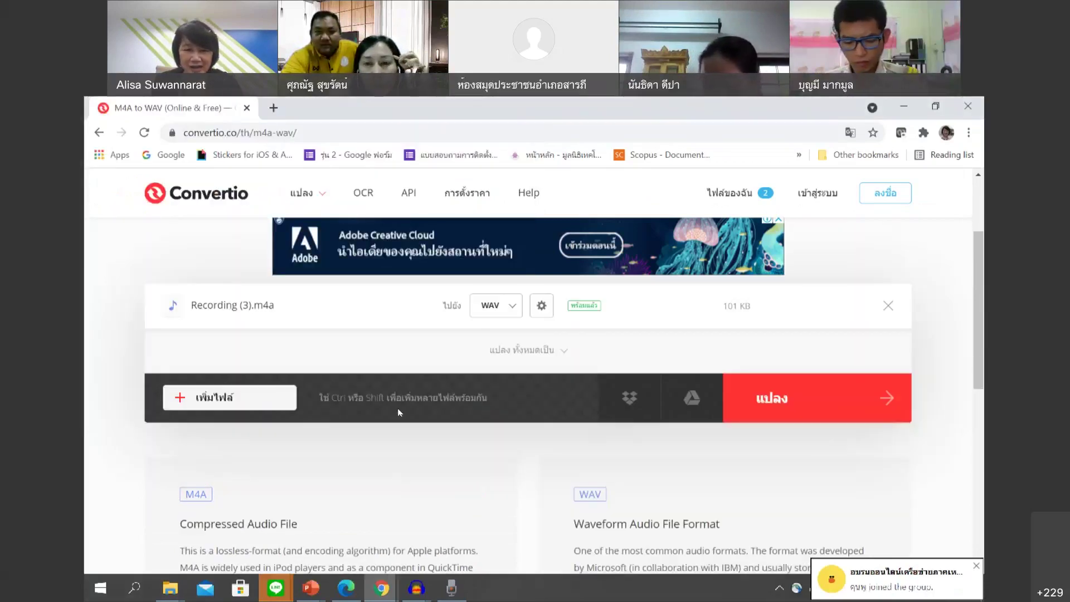
pyautogui.click(771, 398)
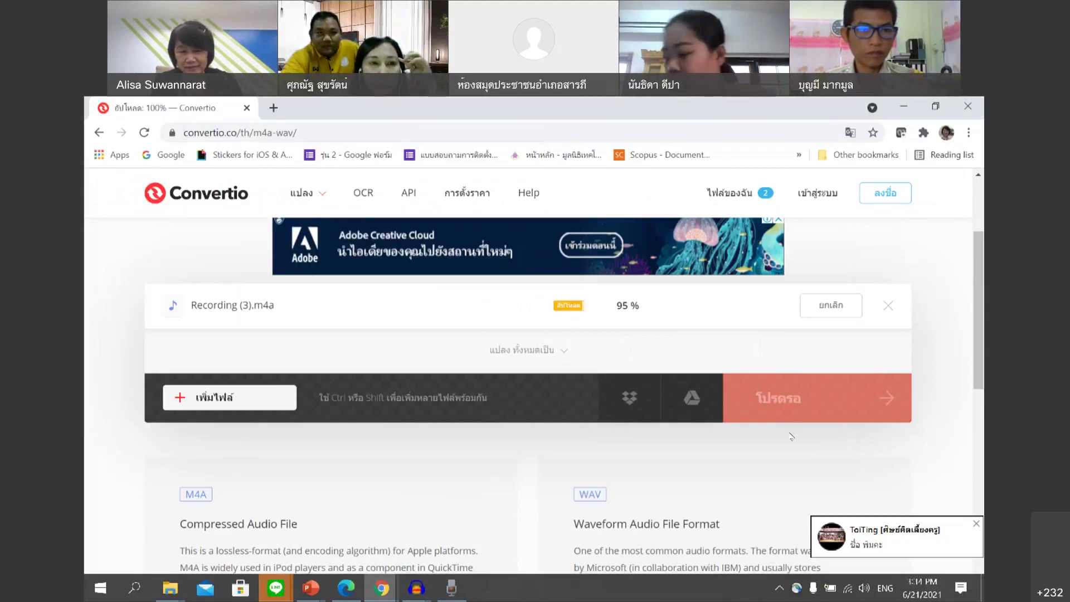